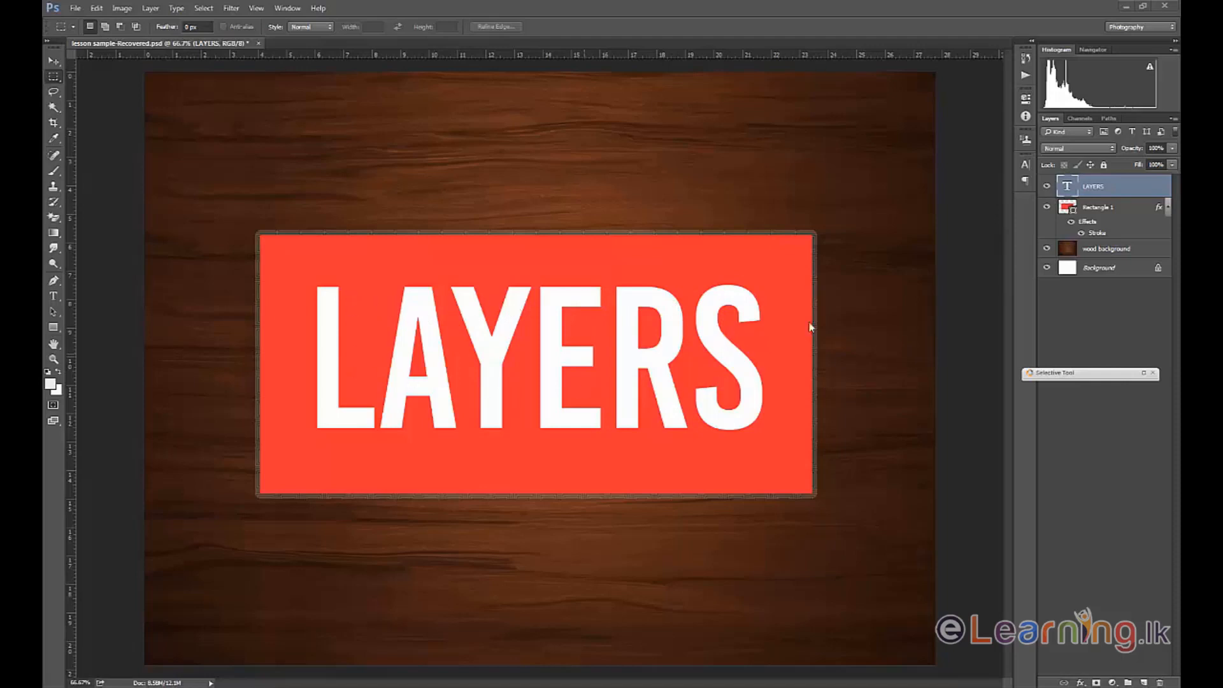
Add an Inner Shadow effect to the LAYERS text layer and set its opacity to 64%.
{"action": "double_click", "coordinate": [1134, 188]}
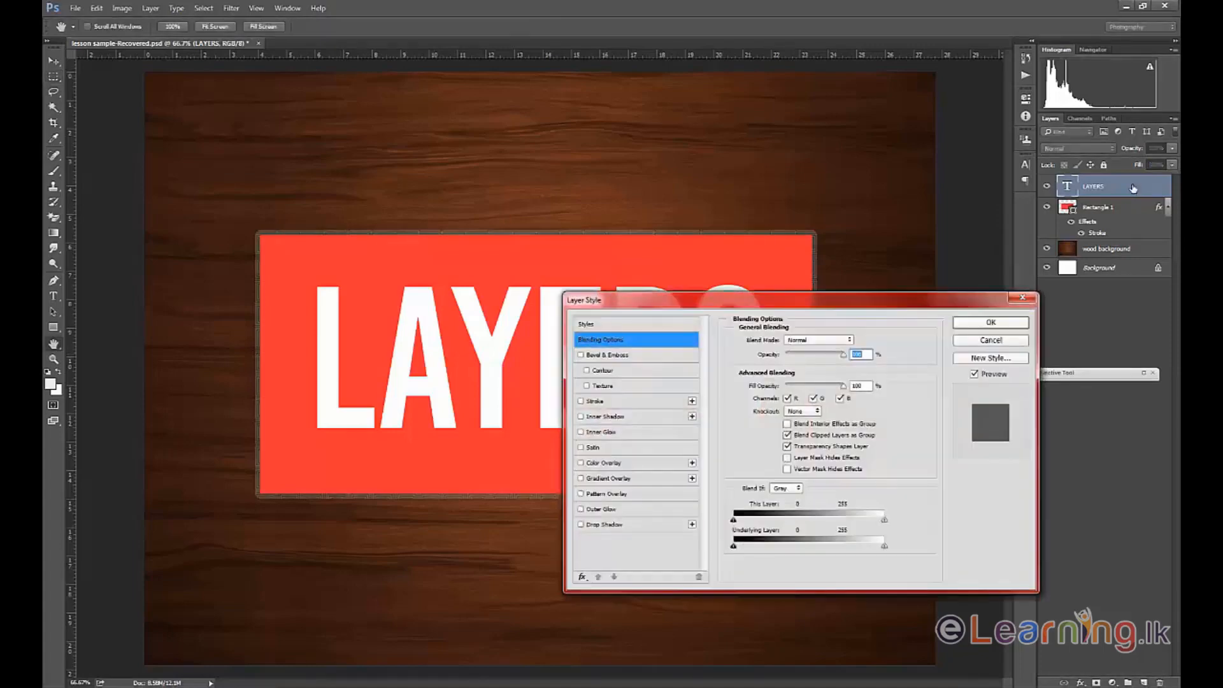
{"action": "left_click_drag", "start_coordinate": [661, 311], "coordinate": [803, 343]}
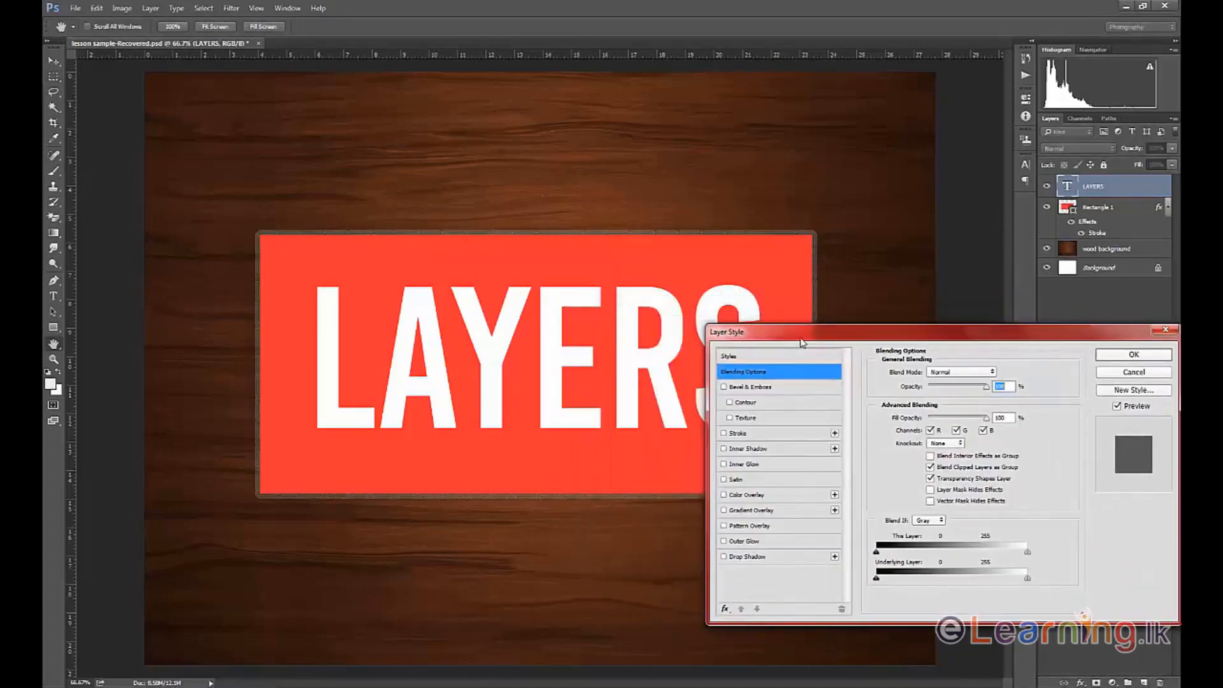
{"action": "left_click", "coordinate": [743, 449]}
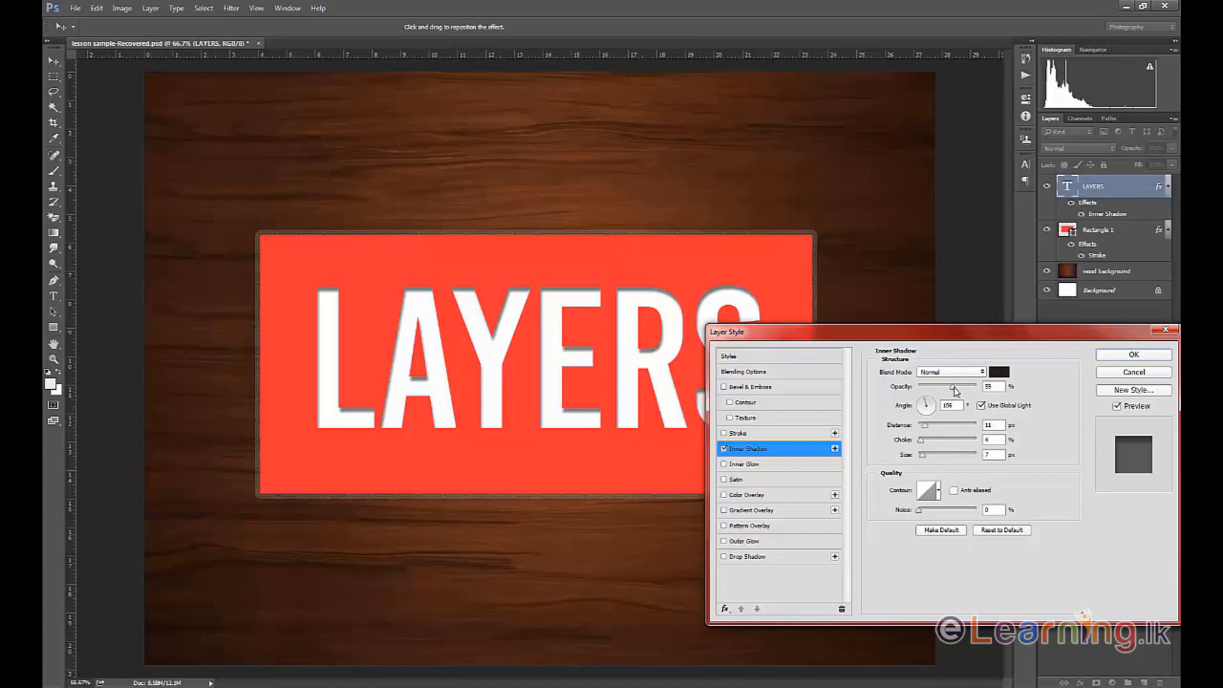
{"action": "mouse_move", "coordinate": [956, 391]}
{"action": "left_mouse_down"}
{"action": "mouse_move", "coordinate": [975, 388]}
{"action": "mouse_move", "coordinate": [943, 388]}
{"action": "mouse_move", "coordinate": [958, 388]}
{"action": "left_mouse_up"}
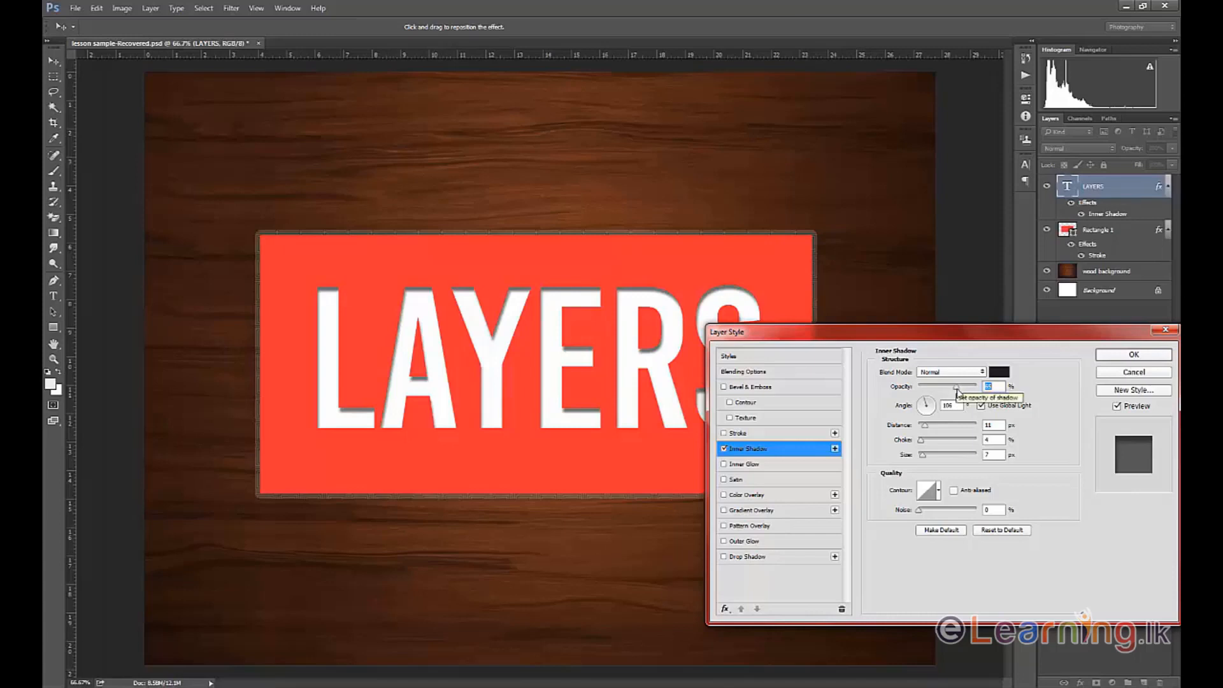
{"action": "left_click_drag", "start_coordinate": [957, 391], "coordinate": [985, 390]}
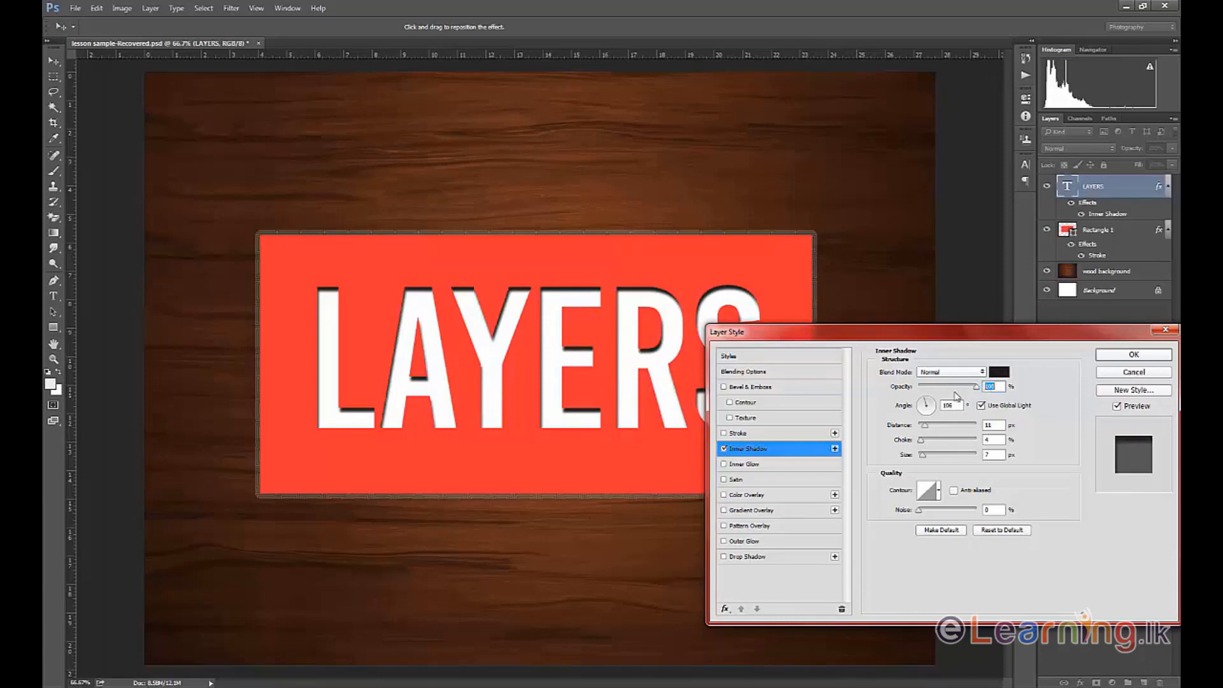
{"action": "left_click_drag", "start_coordinate": [979, 390], "coordinate": [914, 388]}
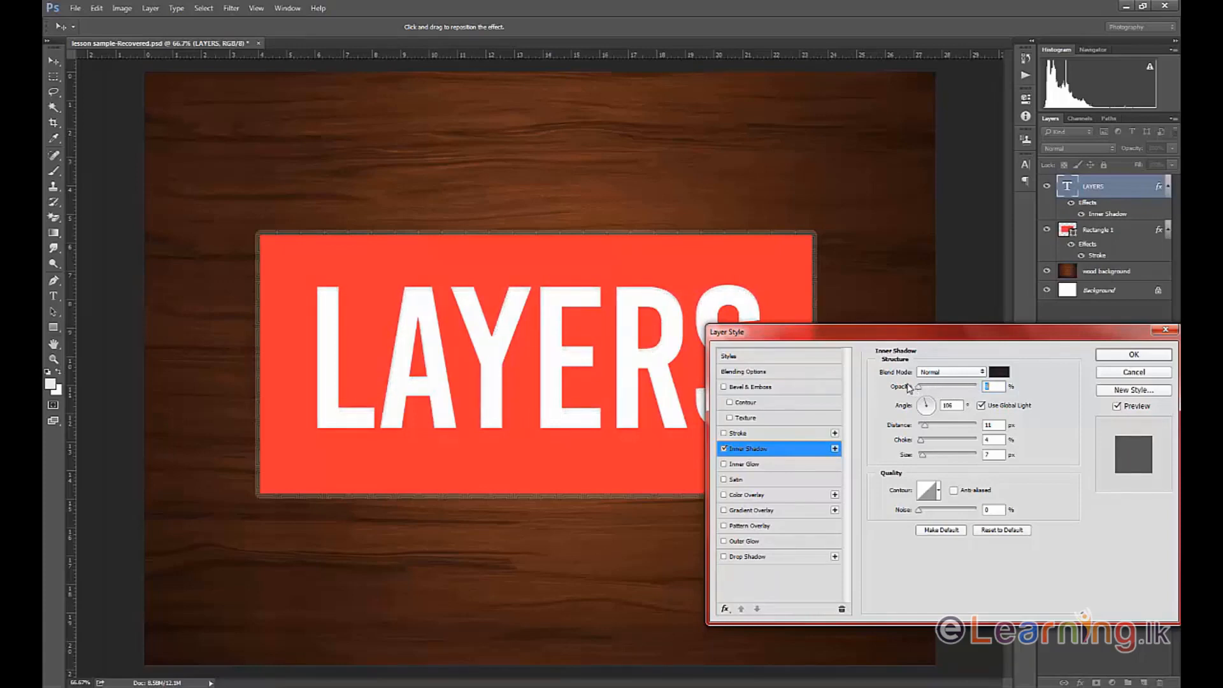
{"action": "left_click_drag", "start_coordinate": [910, 389], "coordinate": [959, 390]}
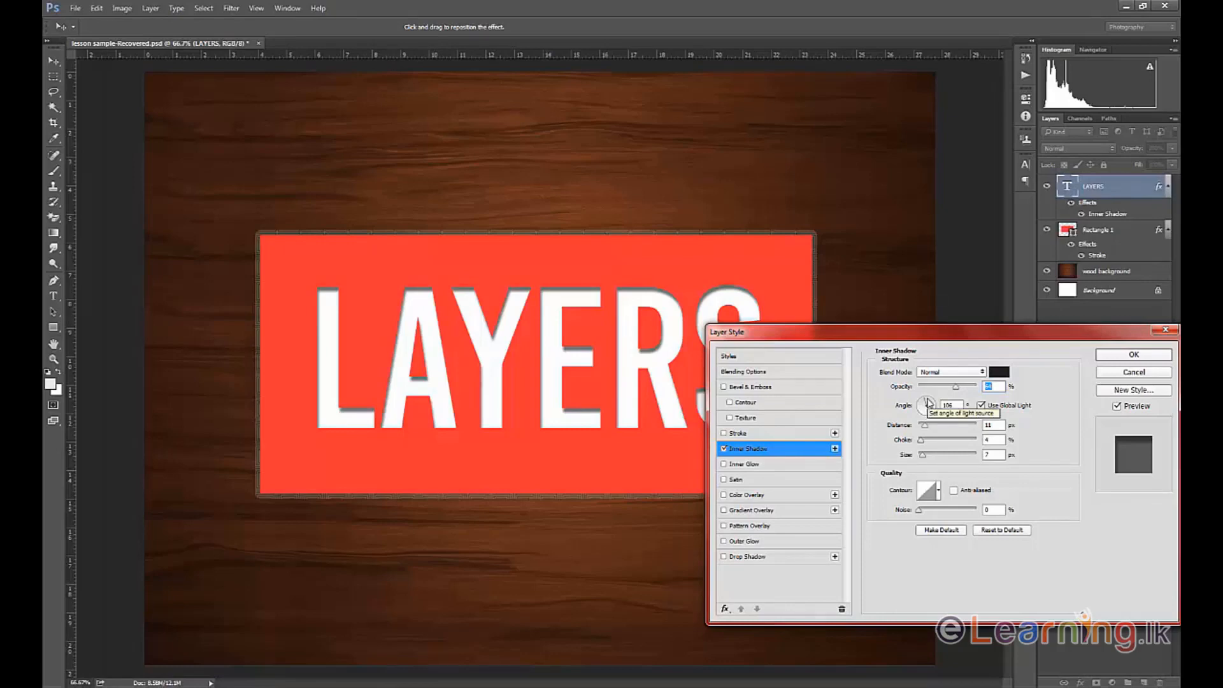
Set the inner shadow's angle to 102° and its distance to 10 px.
{"action": "mouse_move", "coordinate": [929, 402]}
{"action": "left_mouse_down"}
{"action": "mouse_move", "coordinate": [925, 418]}
{"action": "mouse_move", "coordinate": [930, 403]}
{"action": "left_mouse_up"}
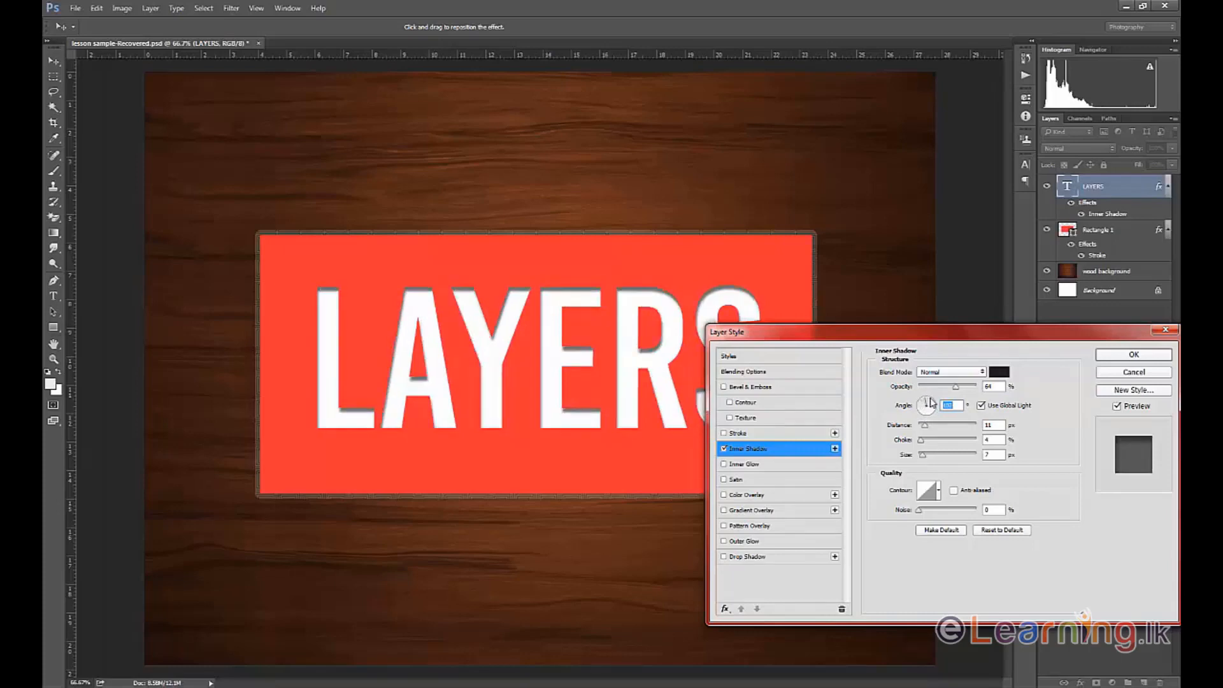
{"action": "left_click_drag", "start_coordinate": [897, 337], "coordinate": [899, 364]}
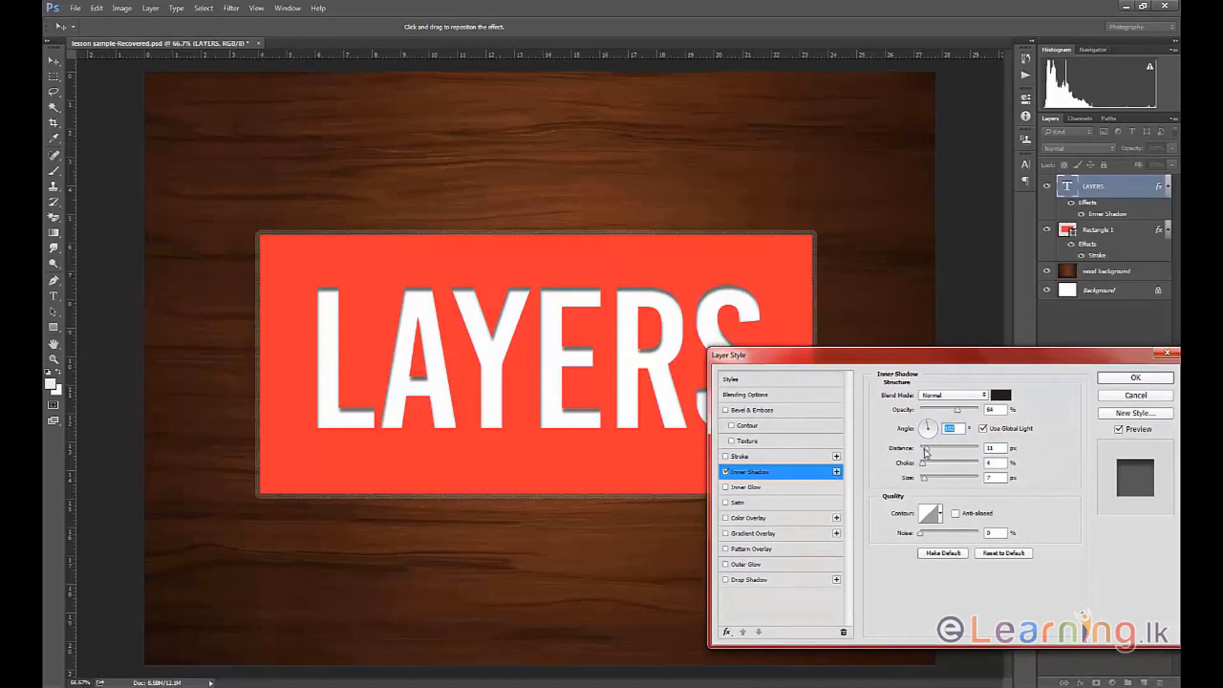
{"action": "mouse_move", "coordinate": [926, 452]}
{"action": "left_mouse_down"}
{"action": "mouse_move", "coordinate": [943, 451]}
{"action": "mouse_move", "coordinate": [928, 451]}
{"action": "left_mouse_up"}
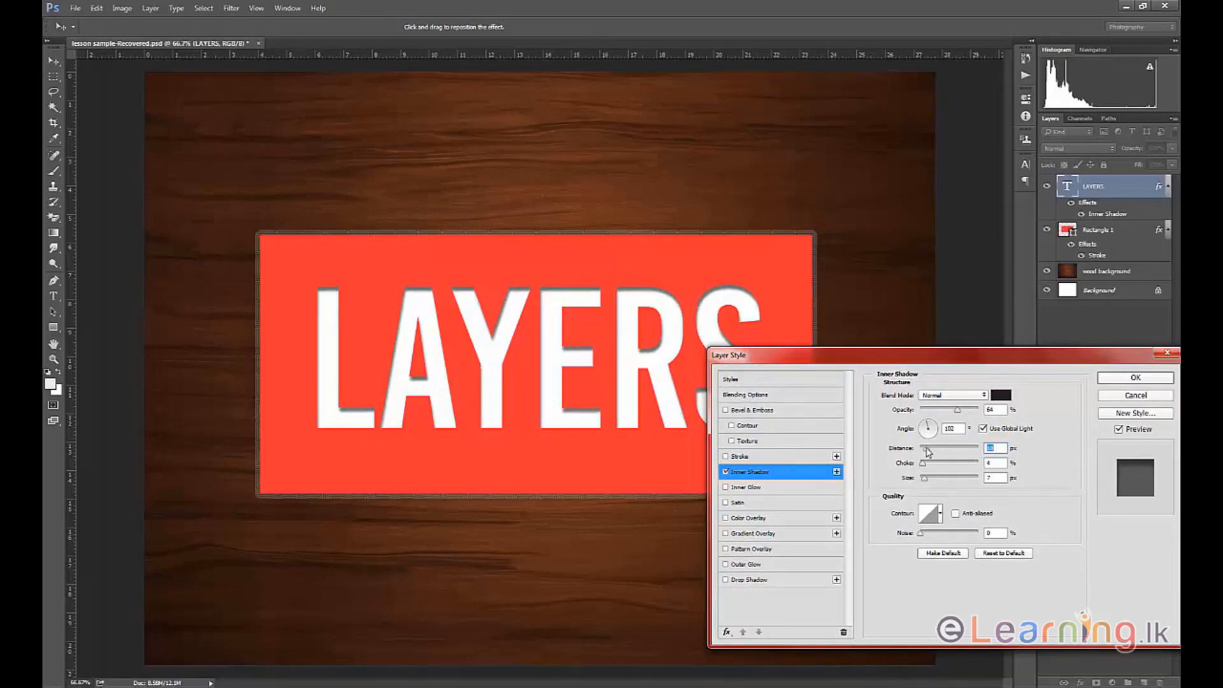
Set the inner shadow's choke to 27% and increase its size slightly for a softer shadow.
{"action": "mouse_move", "coordinate": [924, 467]}
{"action": "left_mouse_down"}
{"action": "mouse_move", "coordinate": [992, 465]}
{"action": "mouse_move", "coordinate": [928, 467]}
{"action": "left_mouse_up"}
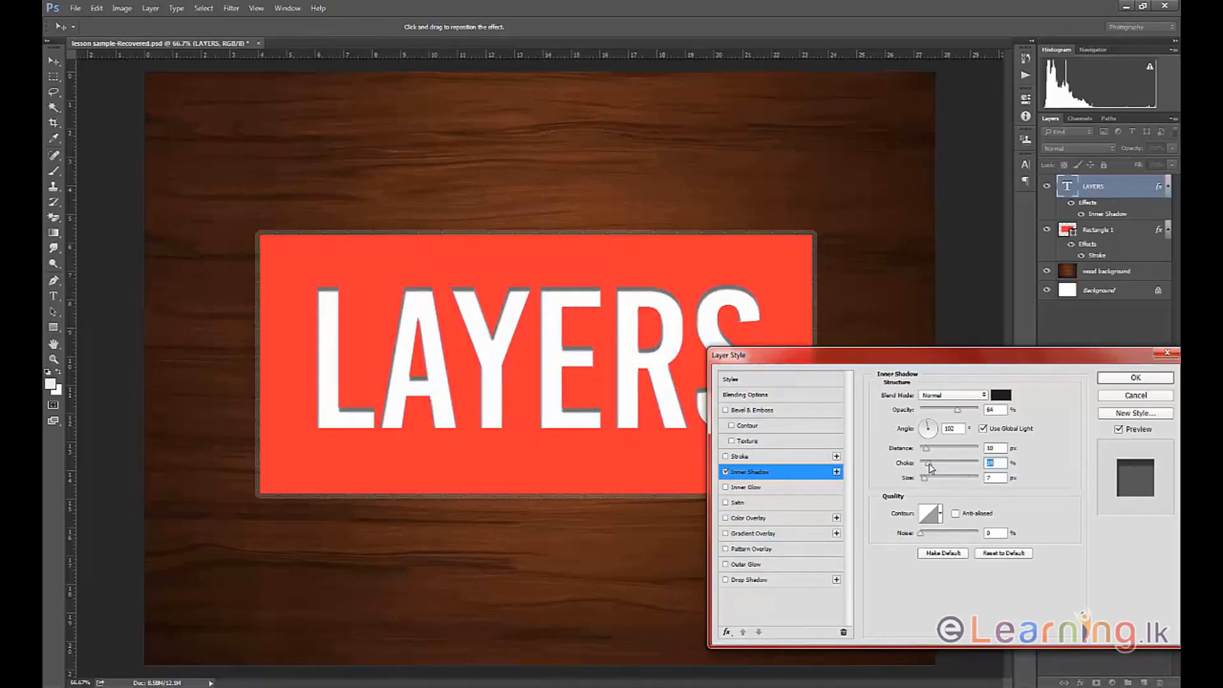
{"action": "left_click_drag", "start_coordinate": [930, 469], "coordinate": [1007, 465]}
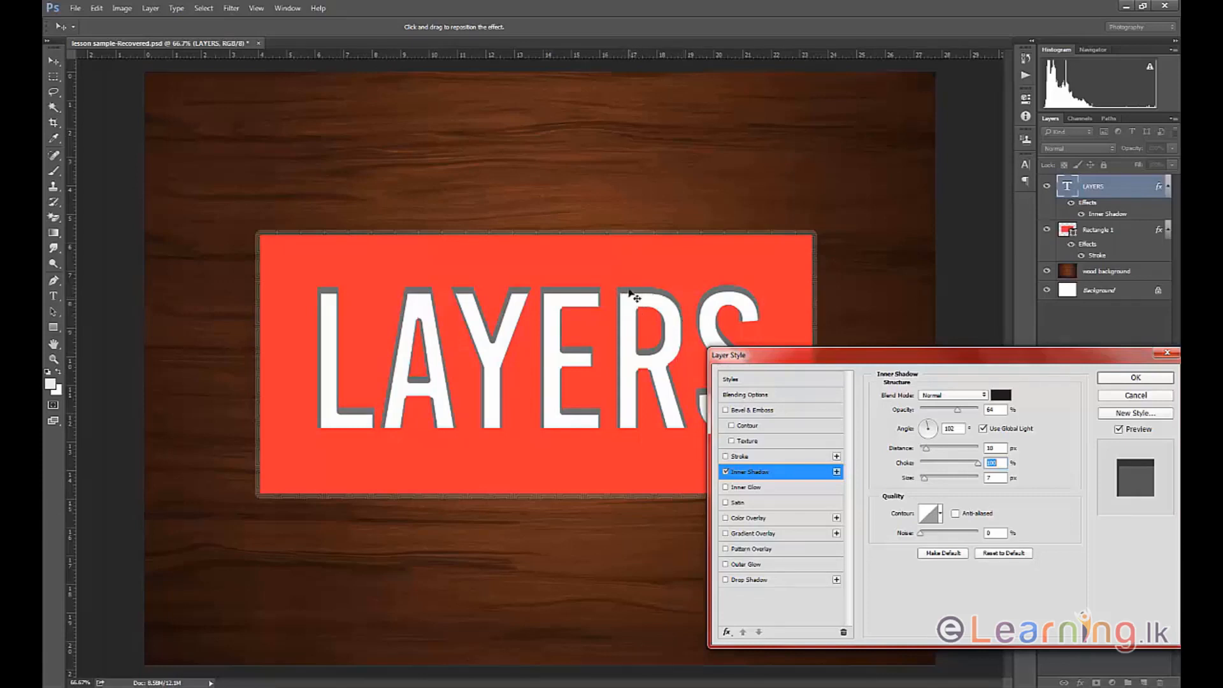
{"action": "left_click_drag", "start_coordinate": [978, 466], "coordinate": [935, 467]}
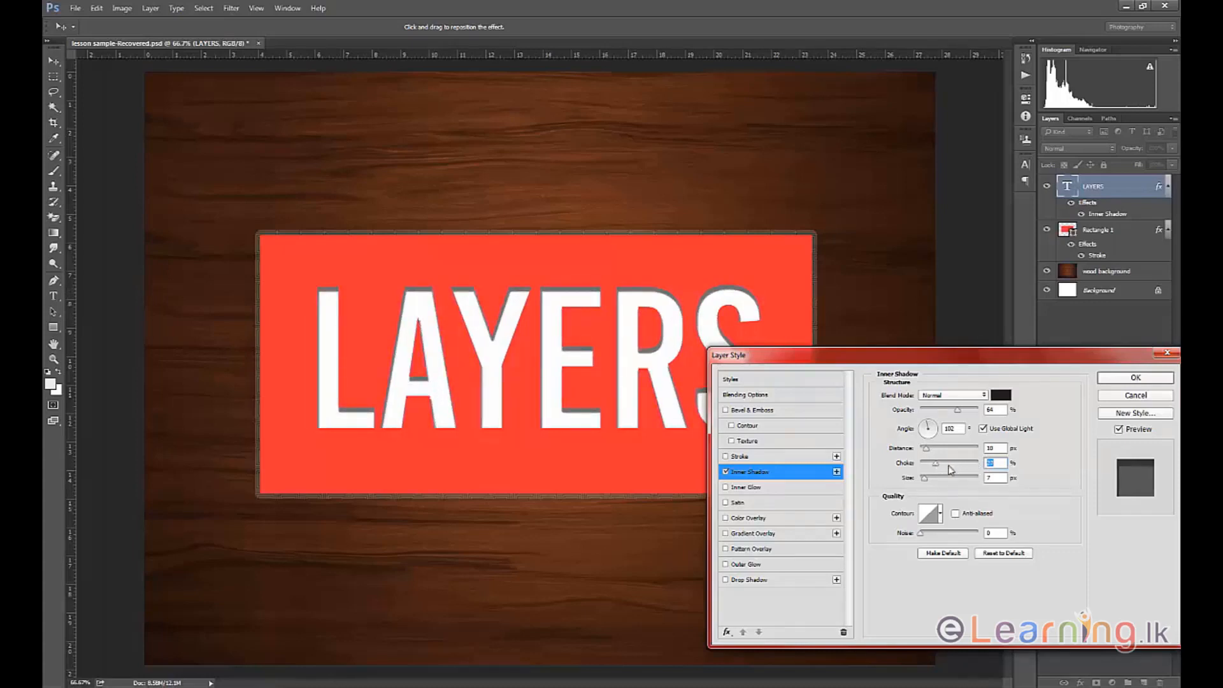
{"action": "left_click_drag", "start_coordinate": [901, 358], "coordinate": [903, 334]}
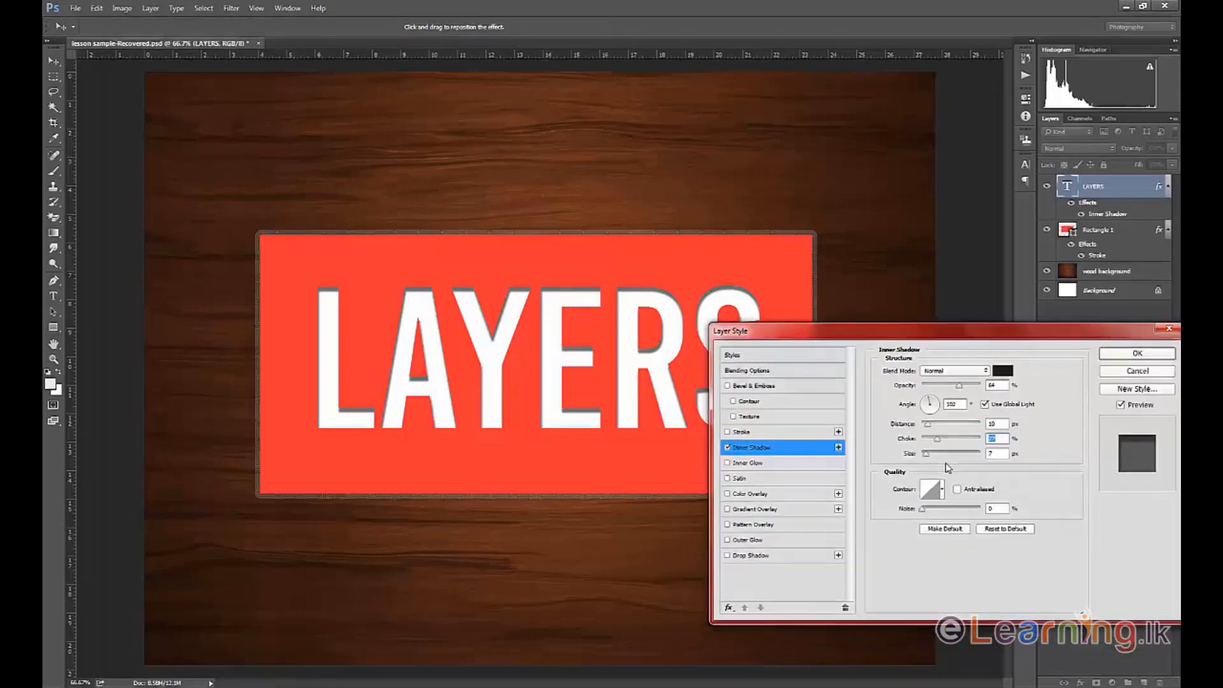
{"action": "left_click_drag", "start_coordinate": [928, 459], "coordinate": [931, 459]}
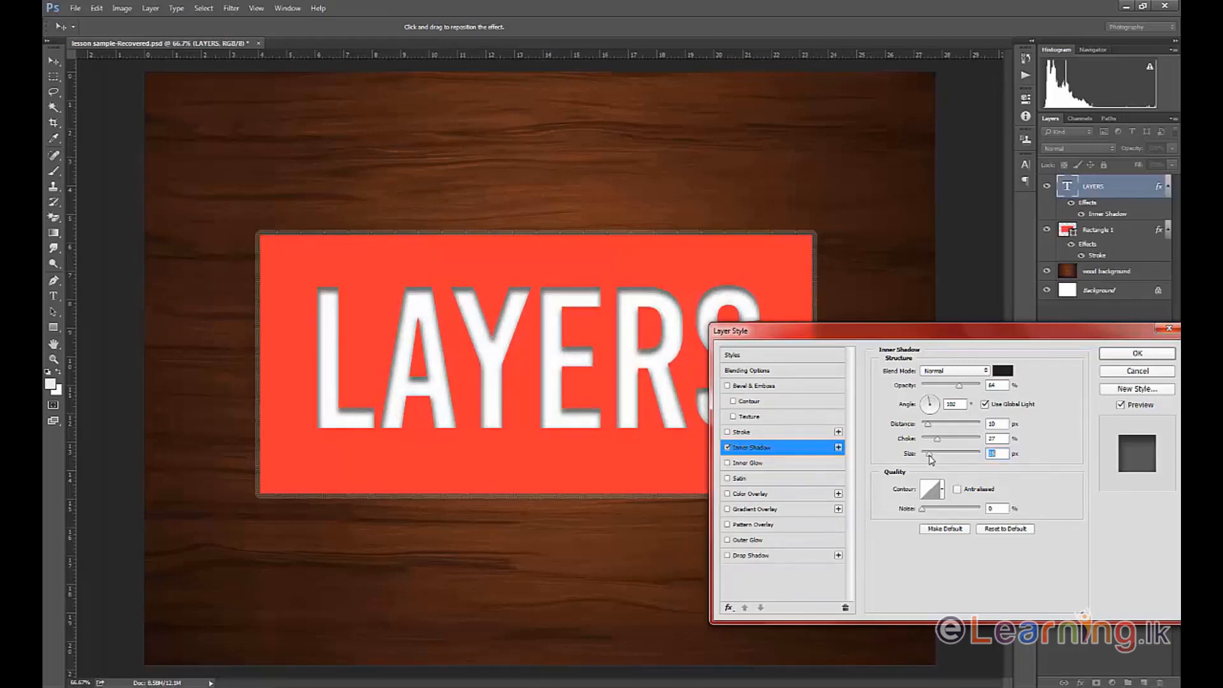
Toggle the Inner Shadow effect to compare the text with and without it, leaving it off.
{"action": "left_click_drag", "start_coordinate": [780, 328], "coordinate": [848, 313]}
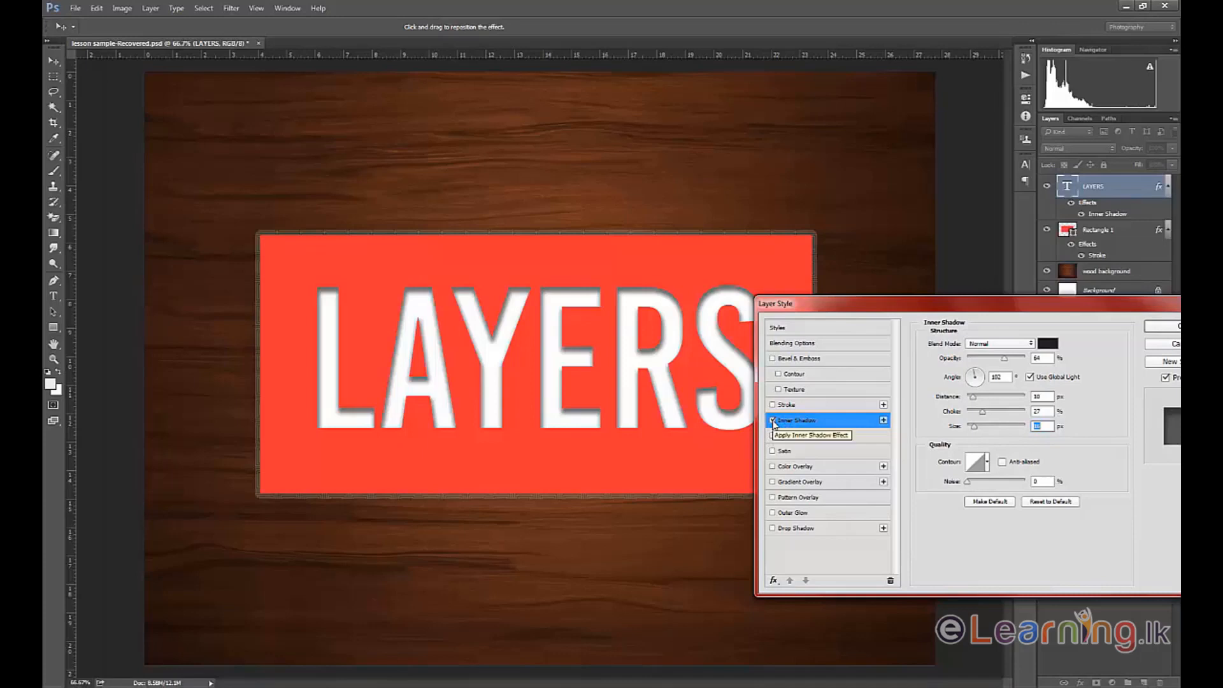
{"action": "left_click", "coordinate": [773, 421]}
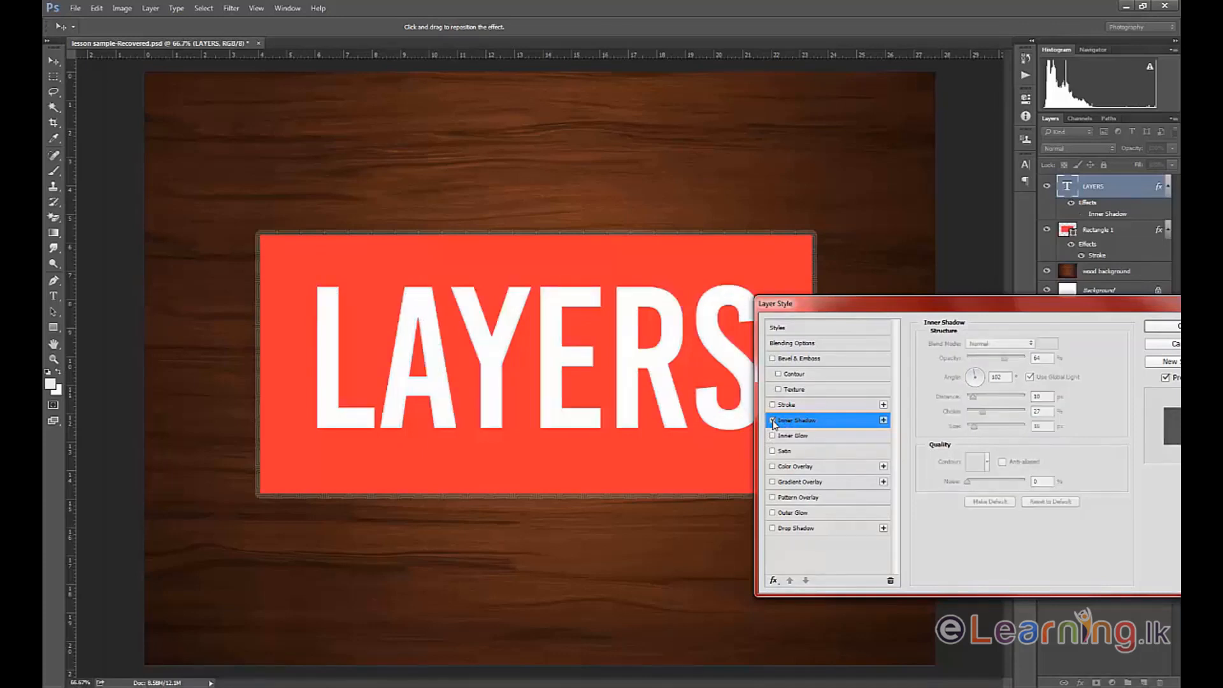
{"action": "left_click", "coordinate": [773, 421]}
{"action": "left_click", "coordinate": [773, 421]}
Apply an Inner Glow effect to the LAYERS text and set its blend mode to Normal.
{"action": "left_click", "coordinate": [789, 437]}
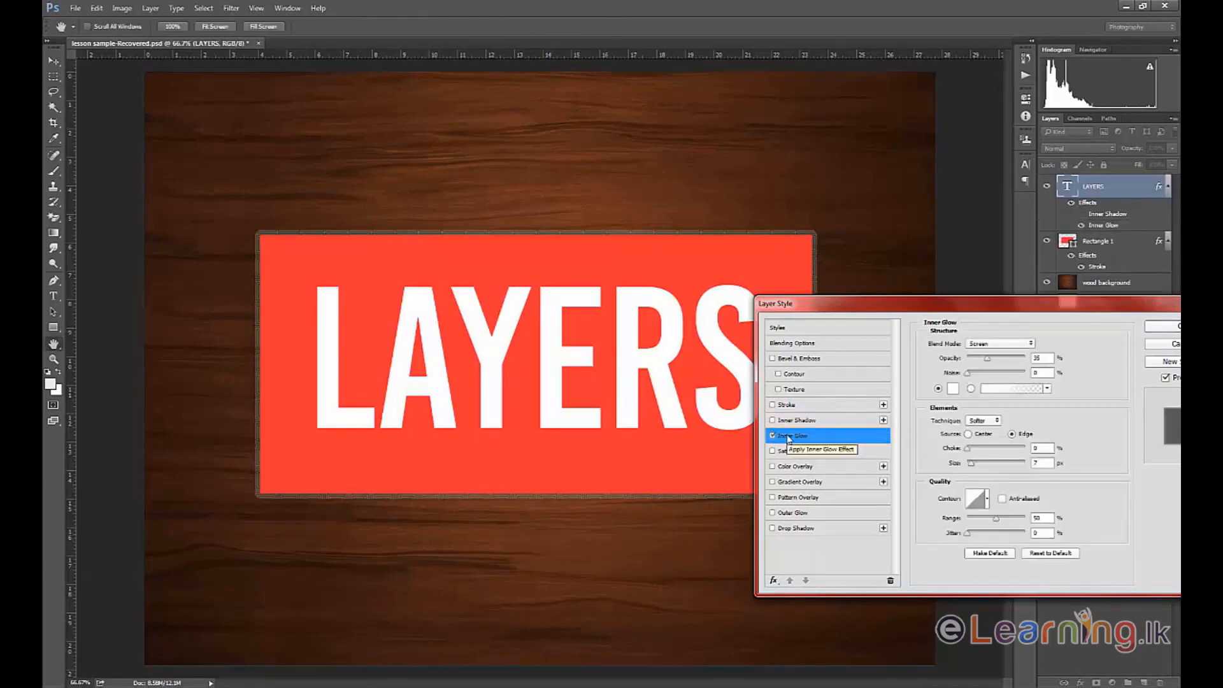
{"action": "left_click_drag", "start_coordinate": [969, 313], "coordinate": [794, 384]}
{"action": "left_click", "coordinate": [806, 415]}
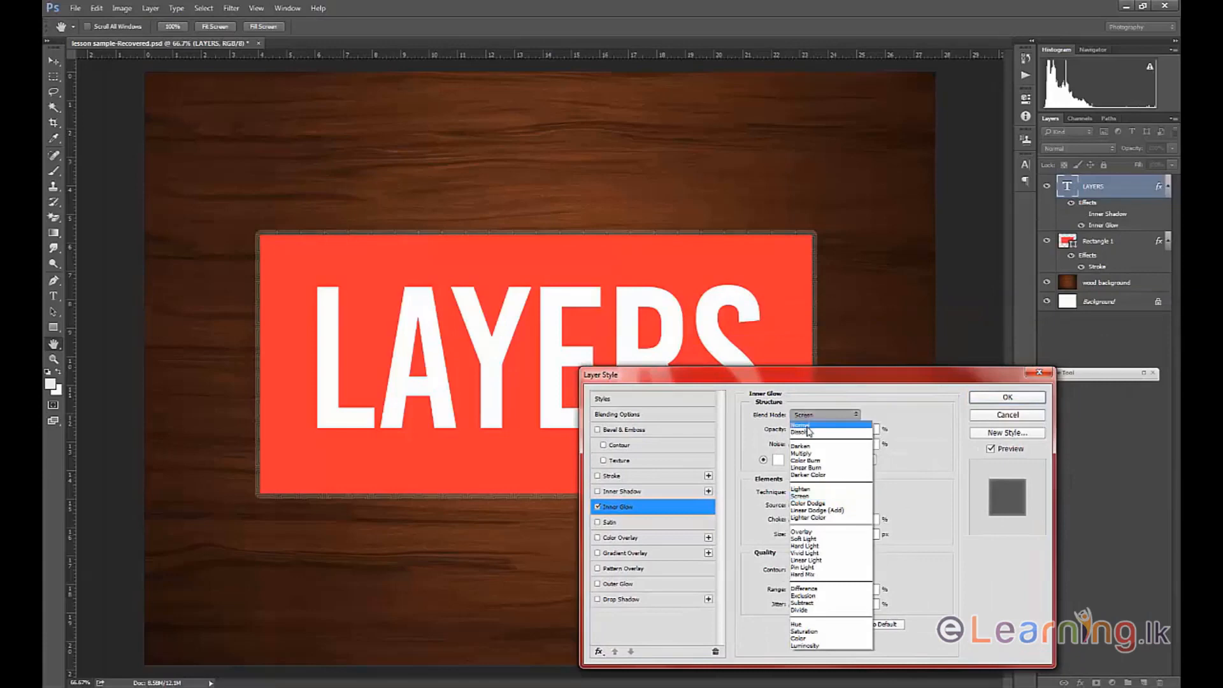
{"action": "left_click", "coordinate": [804, 425]}
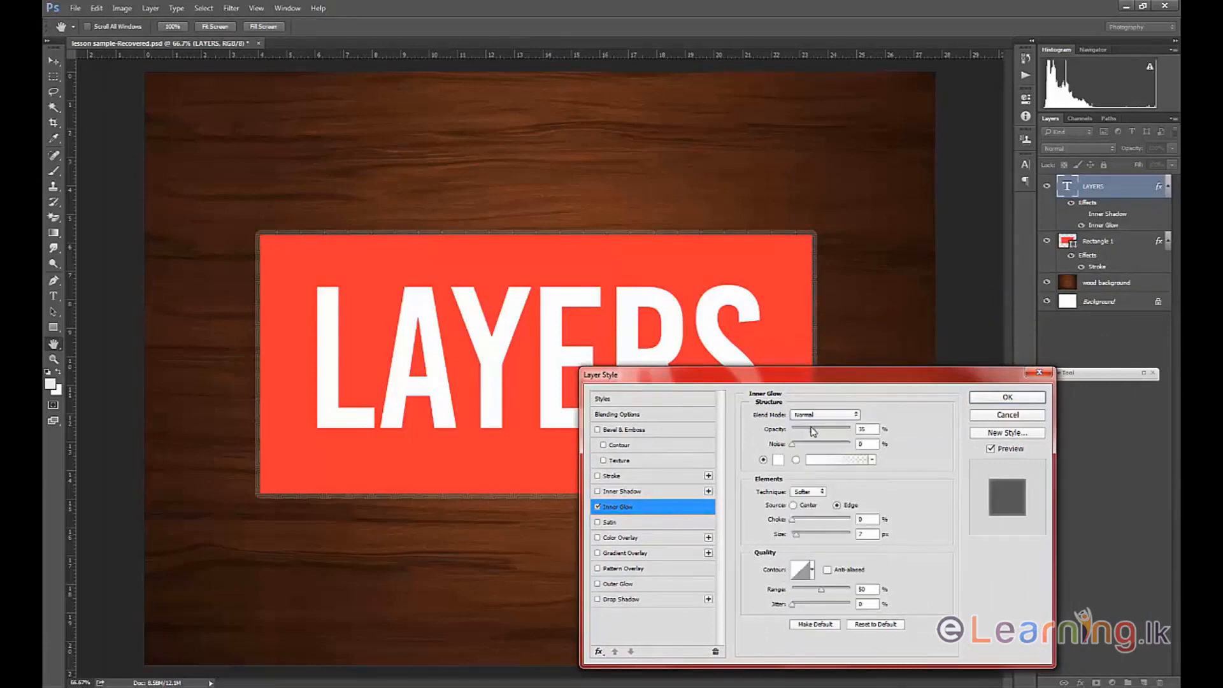
{"action": "left_click_drag", "start_coordinate": [815, 382], "coordinate": [818, 413]}
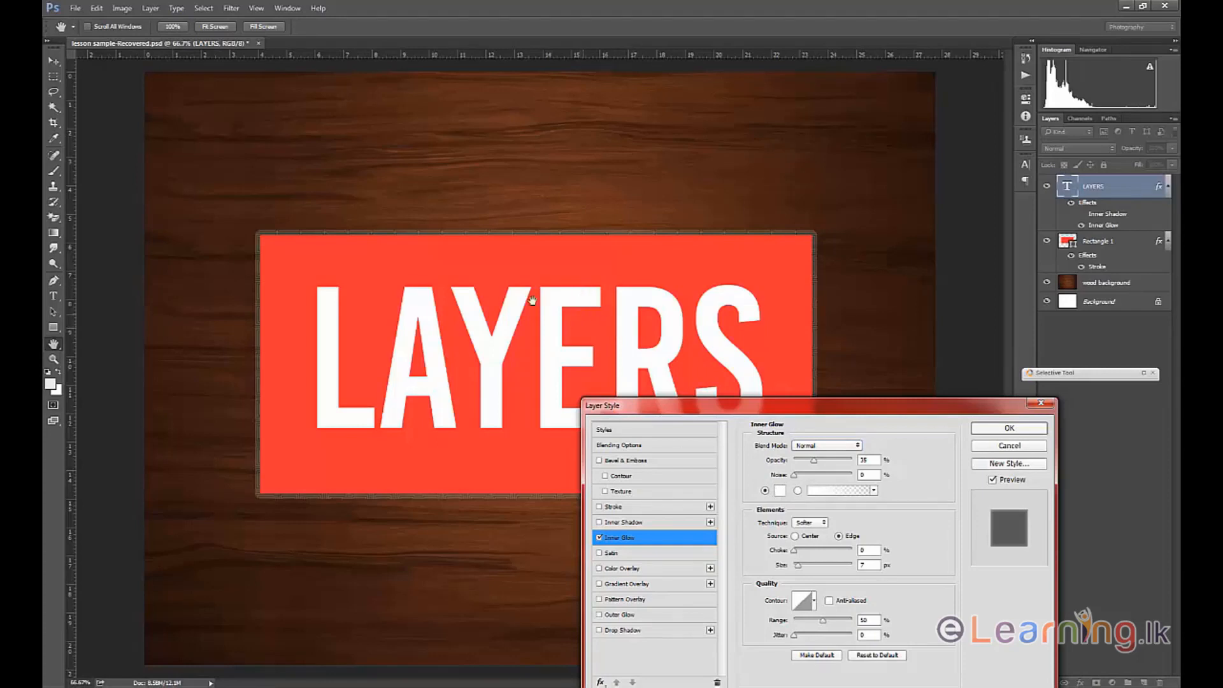
Color the inner glow magenta (#ff00de) with 72% opacity and a size of 21 px.
{"action": "left_click", "coordinate": [780, 494]}
{"action": "left_click_drag", "start_coordinate": [648, 472], "coordinate": [719, 495]}
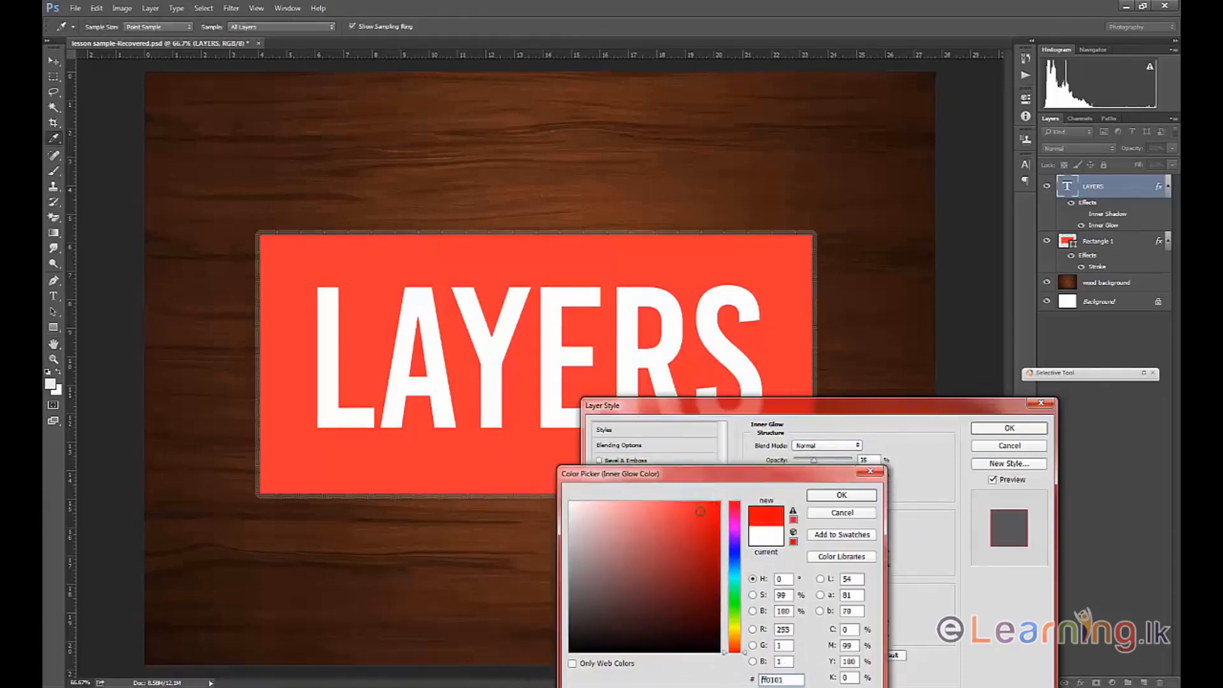
{"action": "left_click", "coordinate": [735, 524]}
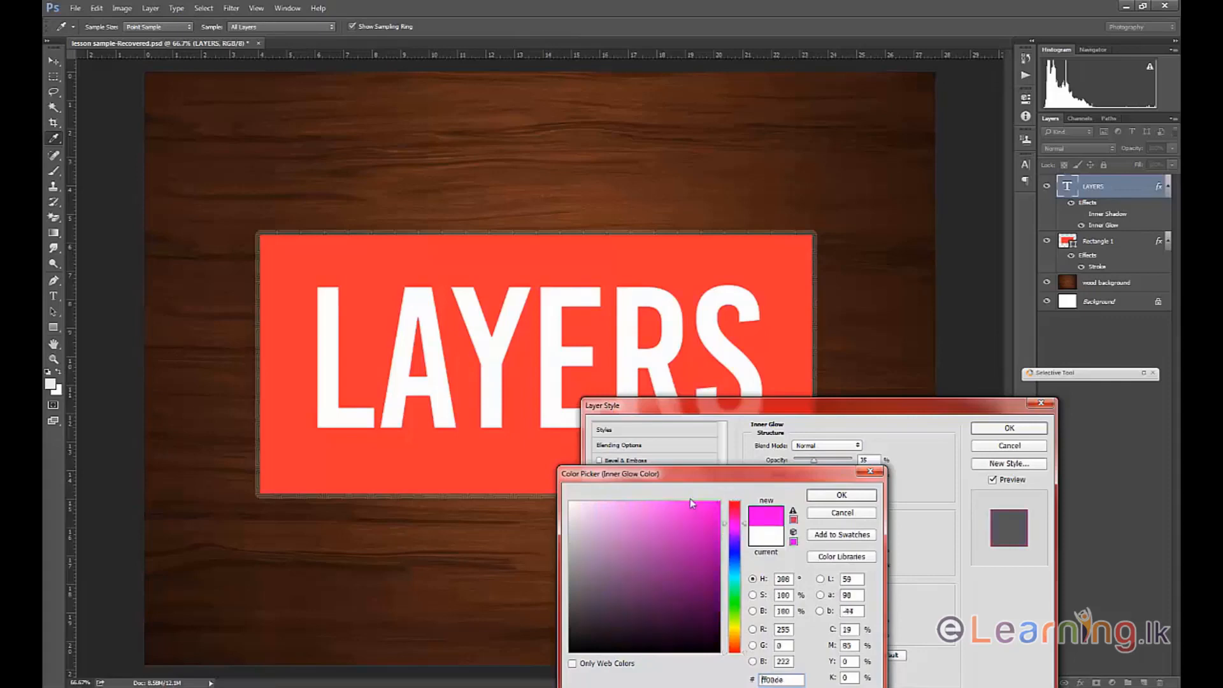
{"action": "left_click", "coordinate": [826, 500]}
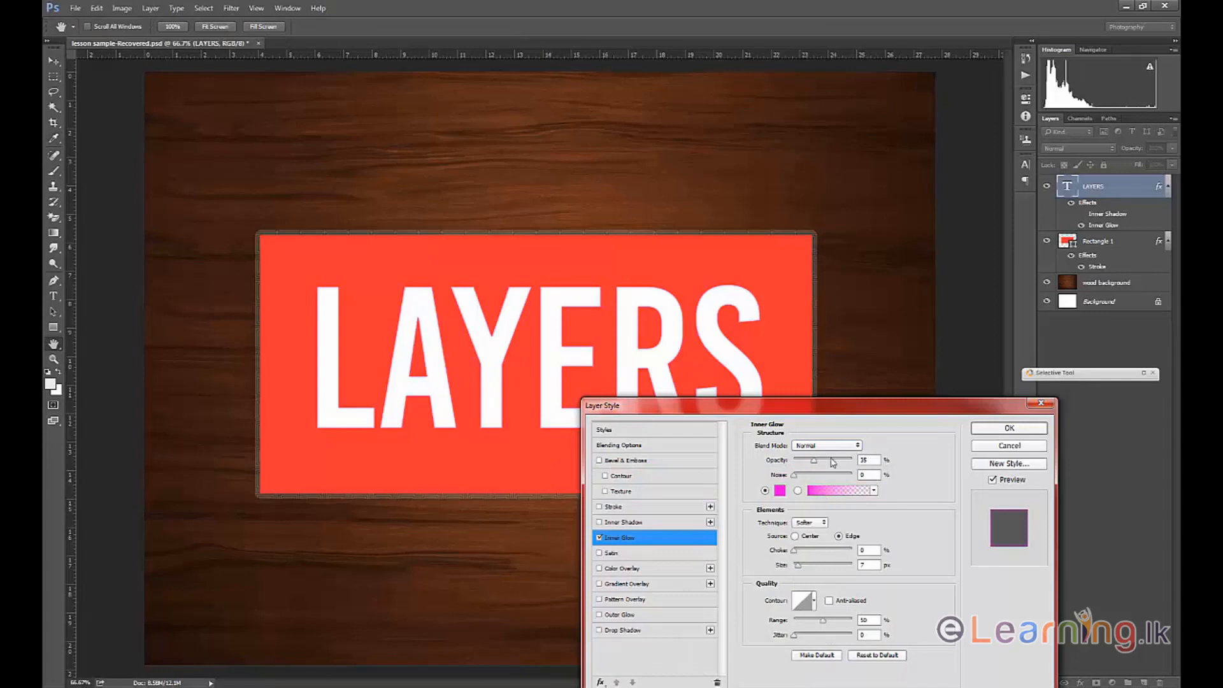
{"action": "left_click_drag", "start_coordinate": [818, 463], "coordinate": [835, 461]}
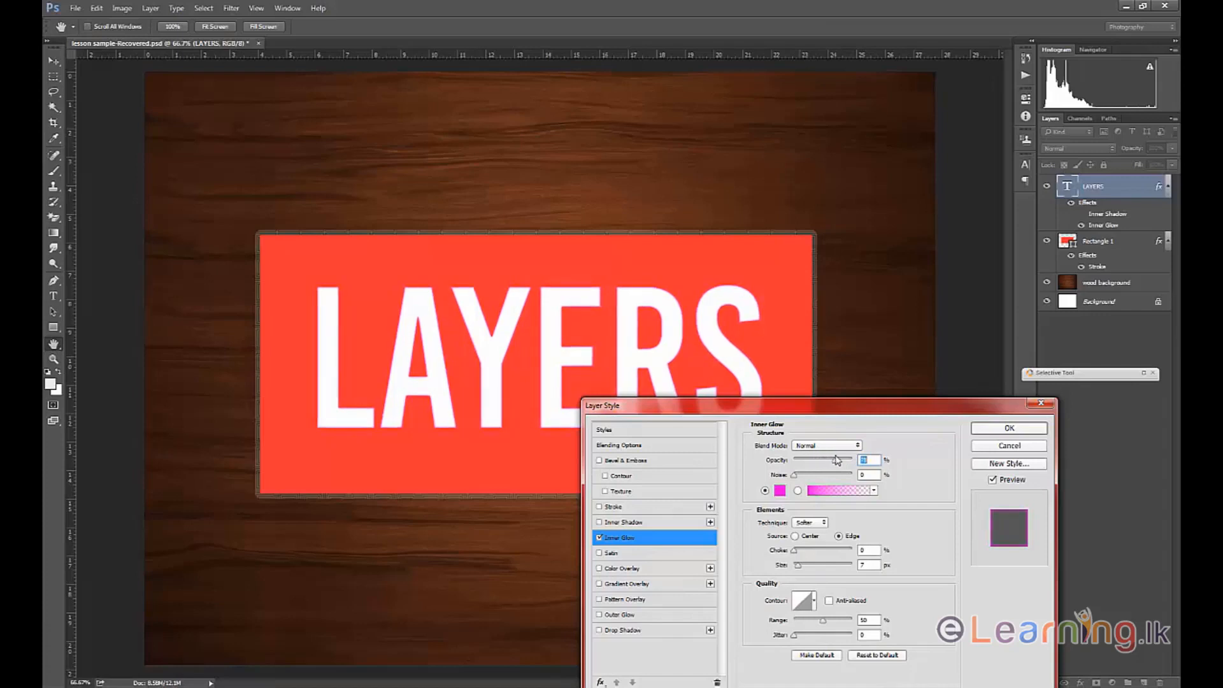
{"action": "left_click_drag", "start_coordinate": [798, 565], "coordinate": [804, 571]}
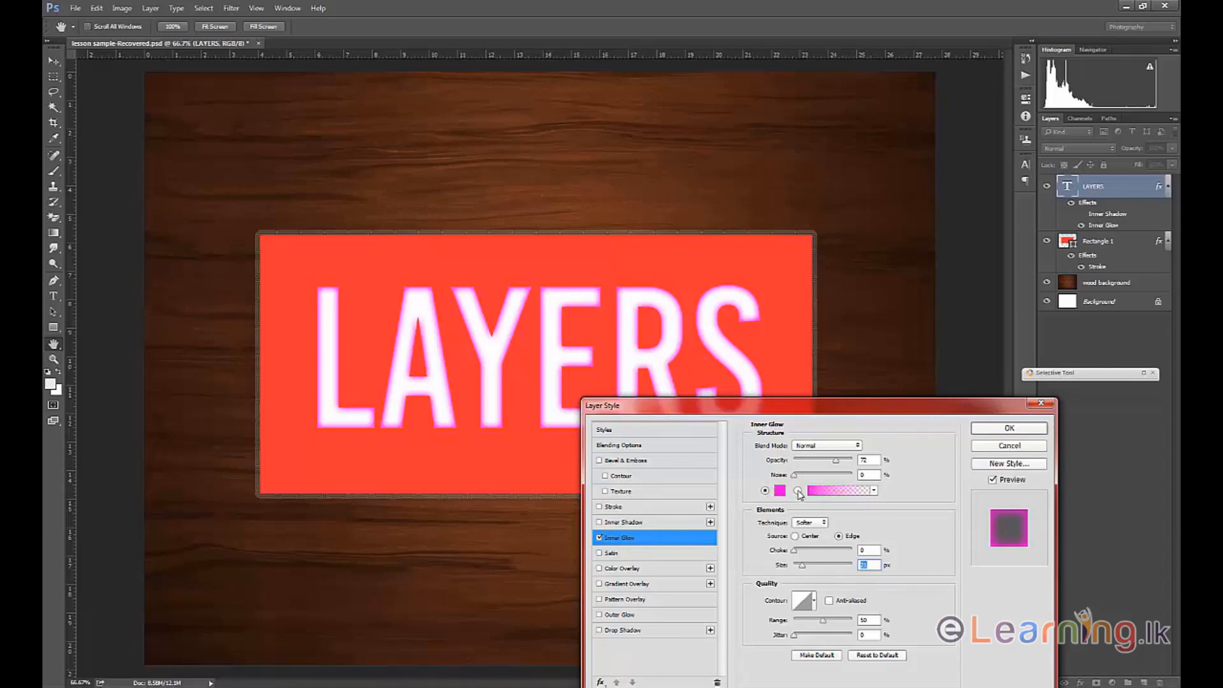
Switch the inner glow to a gradient fill, moving its first color stop to 30% and recoloring that stop blue.
{"action": "left_click", "coordinate": [798, 490]}
{"action": "left_click", "coordinate": [843, 495]}
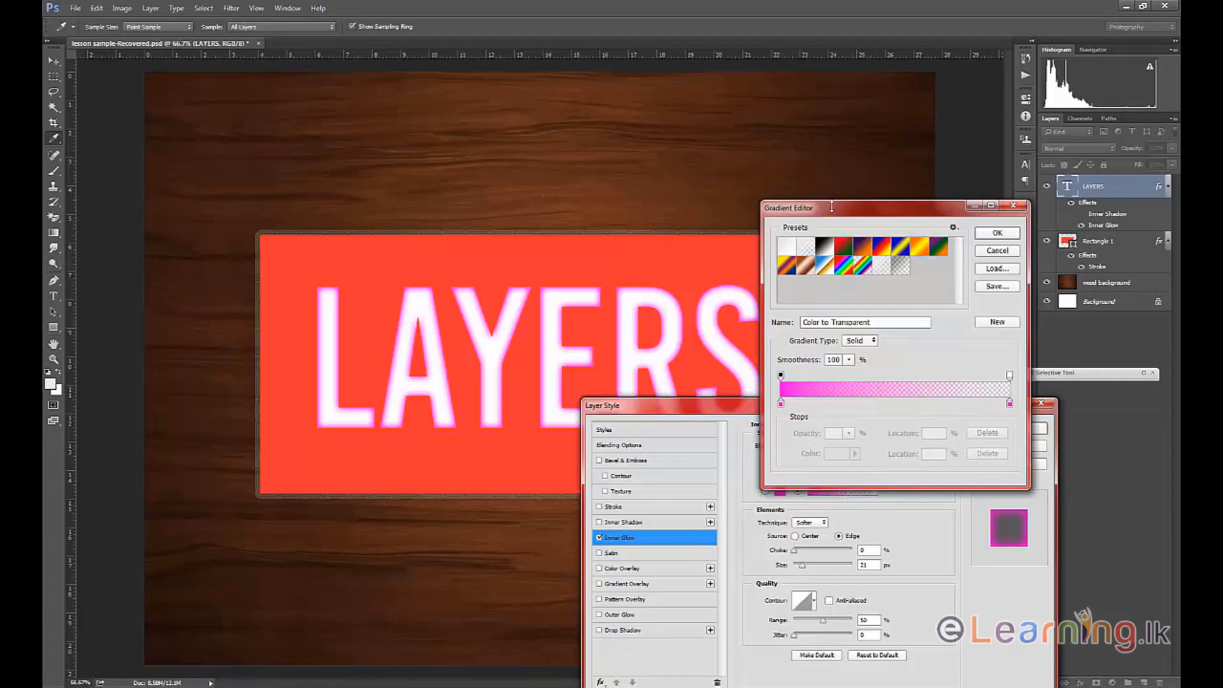
{"action": "left_click_drag", "start_coordinate": [832, 207], "coordinate": [870, 264]}
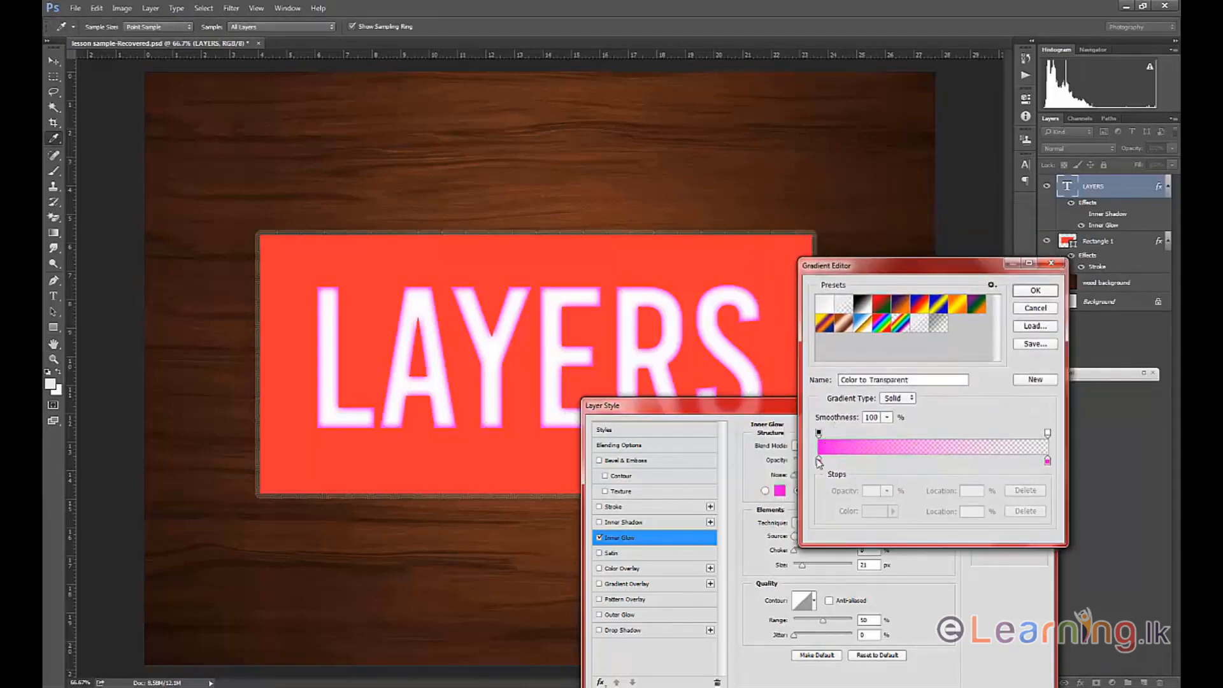
{"action": "left_click_drag", "start_coordinate": [818, 463], "coordinate": [887, 462]}
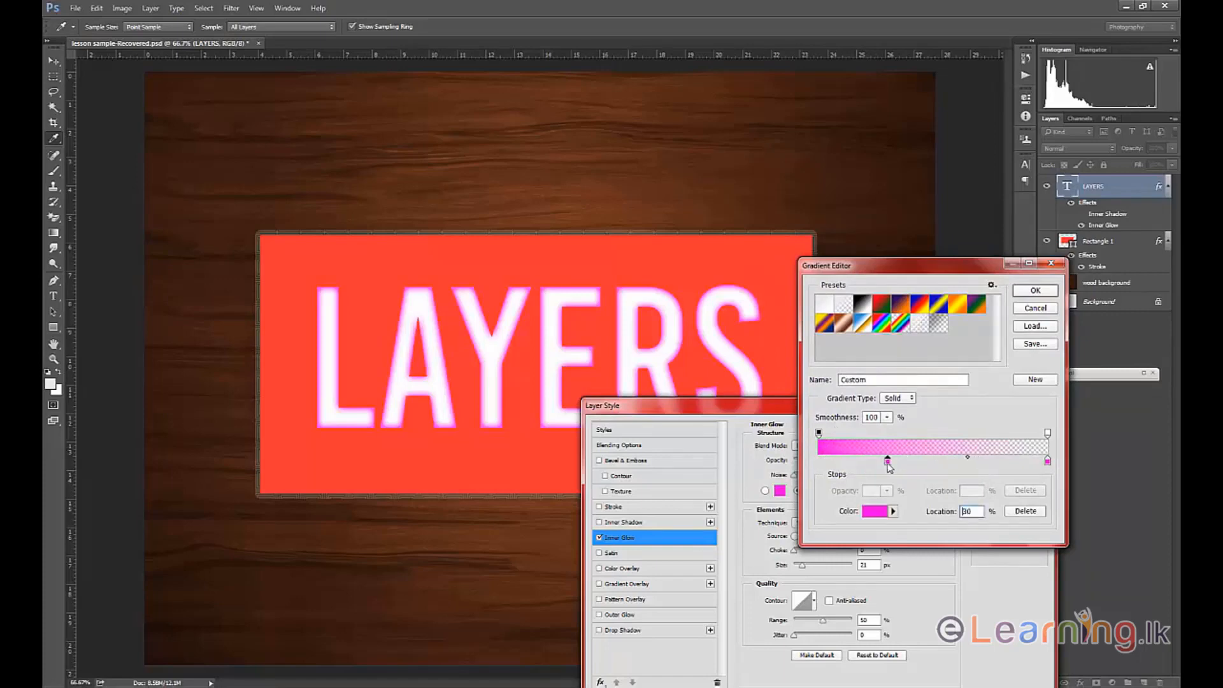
{"action": "left_click", "coordinate": [893, 511]}
{"action": "left_click", "coordinate": [883, 519]}
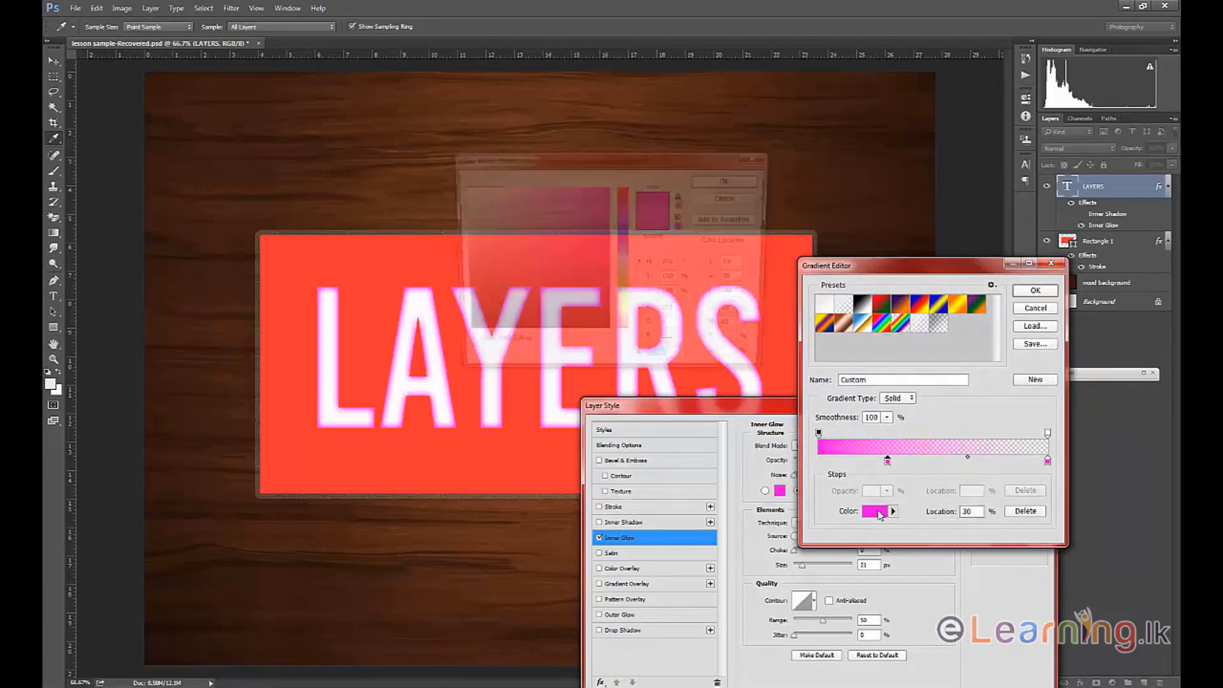
{"action": "left_click", "coordinate": [625, 243]}
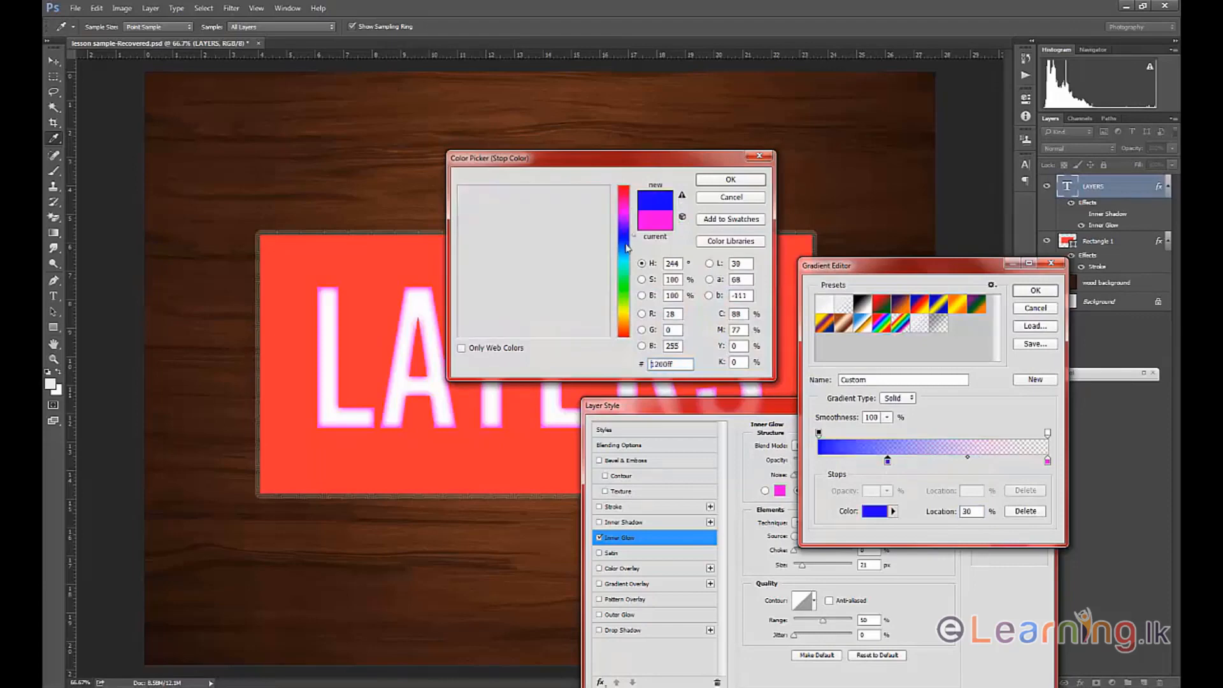
{"action": "left_click", "coordinate": [733, 180]}
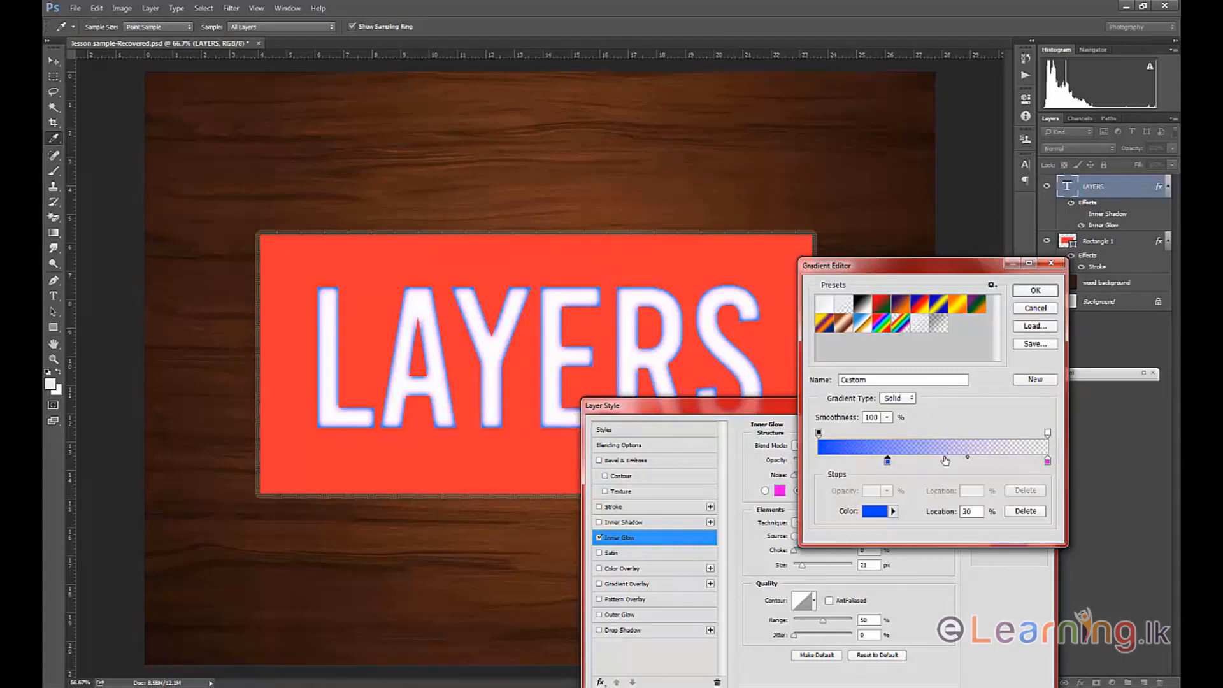
Add an orange color stop at 55% to the inner glow gradient.
{"action": "left_click", "coordinate": [946, 460]}
{"action": "left_click", "coordinate": [876, 511]}
{"action": "left_click", "coordinate": [623, 287]}
{"action": "left_click_drag", "start_coordinate": [622, 296], "coordinate": [622, 325]}
{"action": "left_click", "coordinate": [752, 184]}
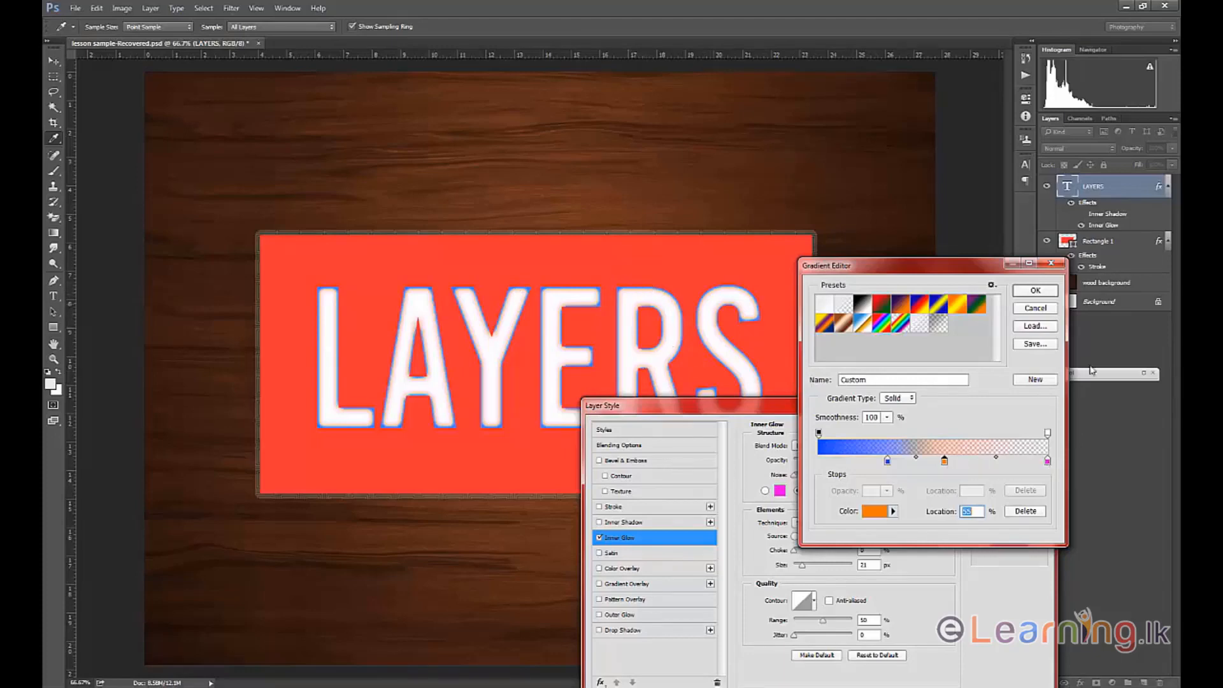
Move the blue color stop to 0% and apply the custom gradient to the inner glow.
{"action": "left_click_drag", "start_coordinate": [888, 461], "coordinate": [818, 474]}
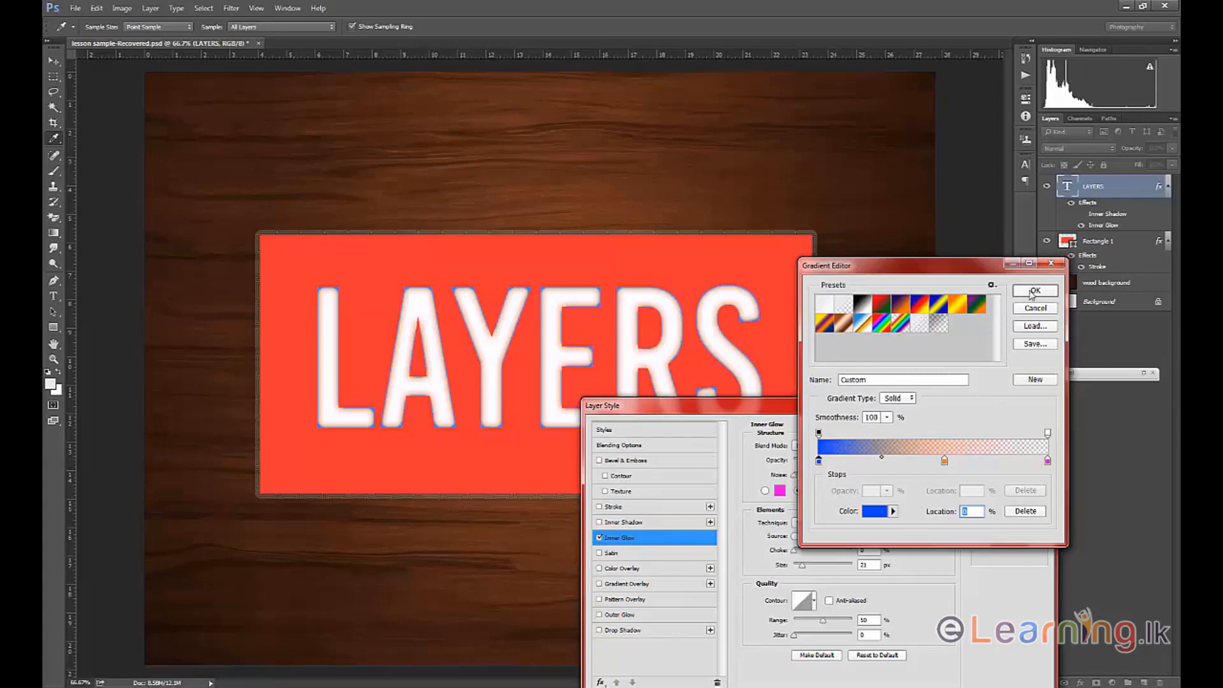
{"action": "left_click", "coordinate": [1033, 292]}
{"action": "left_click_drag", "start_coordinate": [731, 411], "coordinate": [787, 375]}
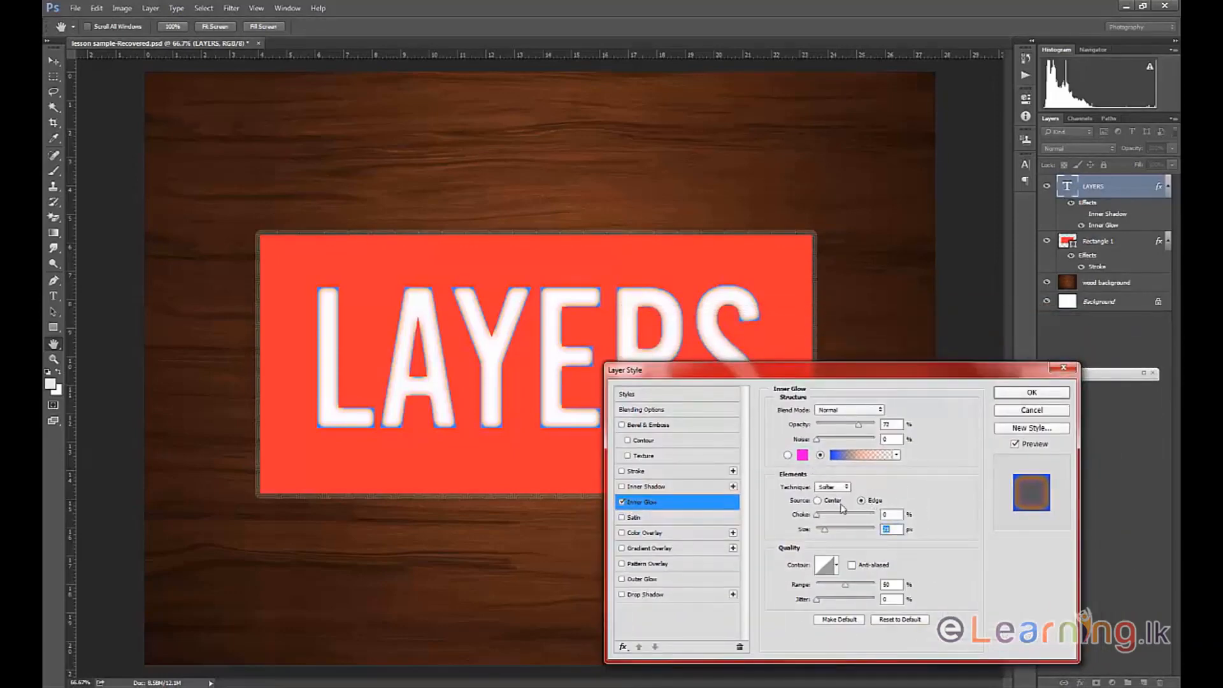
Try Center as the inner glow source, return it to Edge, and raise the choke to 7% along with the glow size.
{"action": "left_click", "coordinate": [818, 500]}
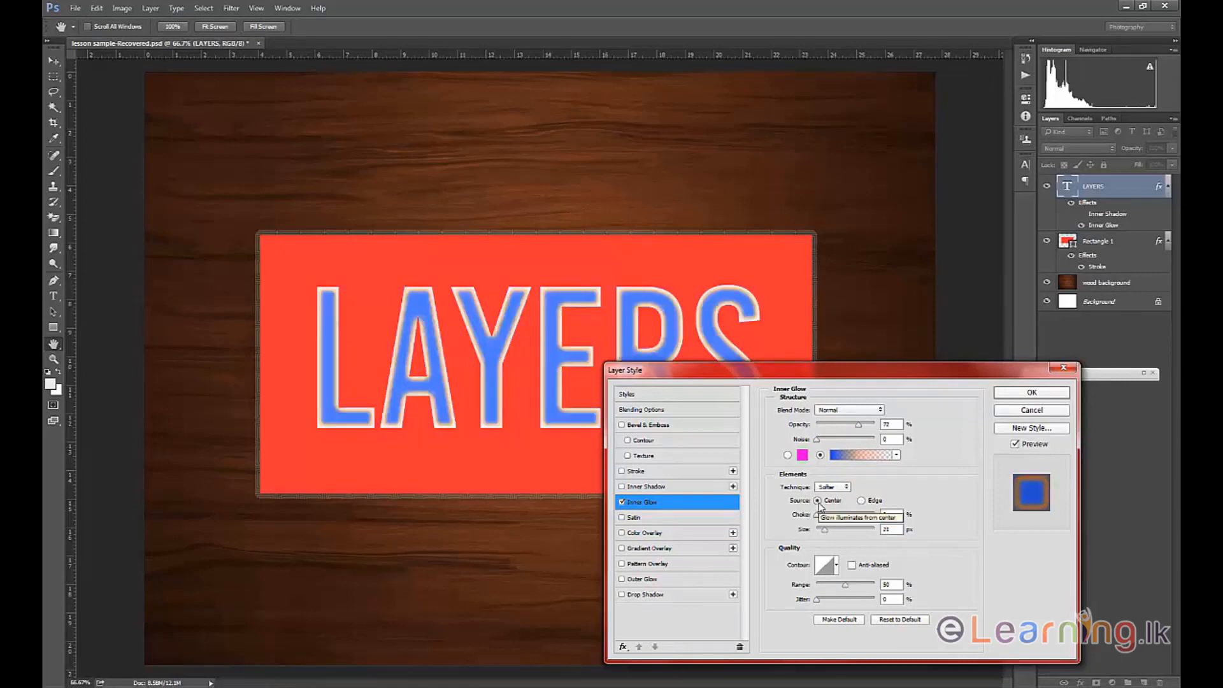
{"action": "left_click", "coordinate": [862, 501]}
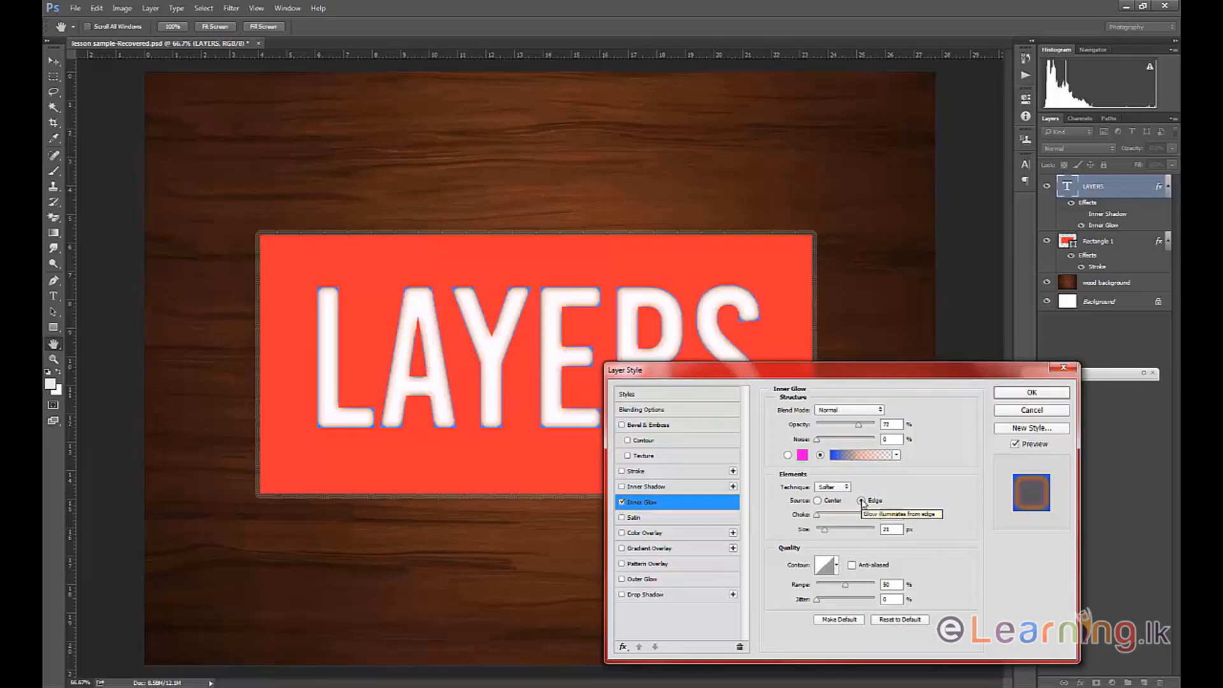
{"action": "mouse_move", "coordinate": [817, 515]}
{"action": "left_mouse_down"}
{"action": "mouse_move", "coordinate": [831, 517]}
{"action": "mouse_move", "coordinate": [828, 533]}
{"action": "left_mouse_up"}
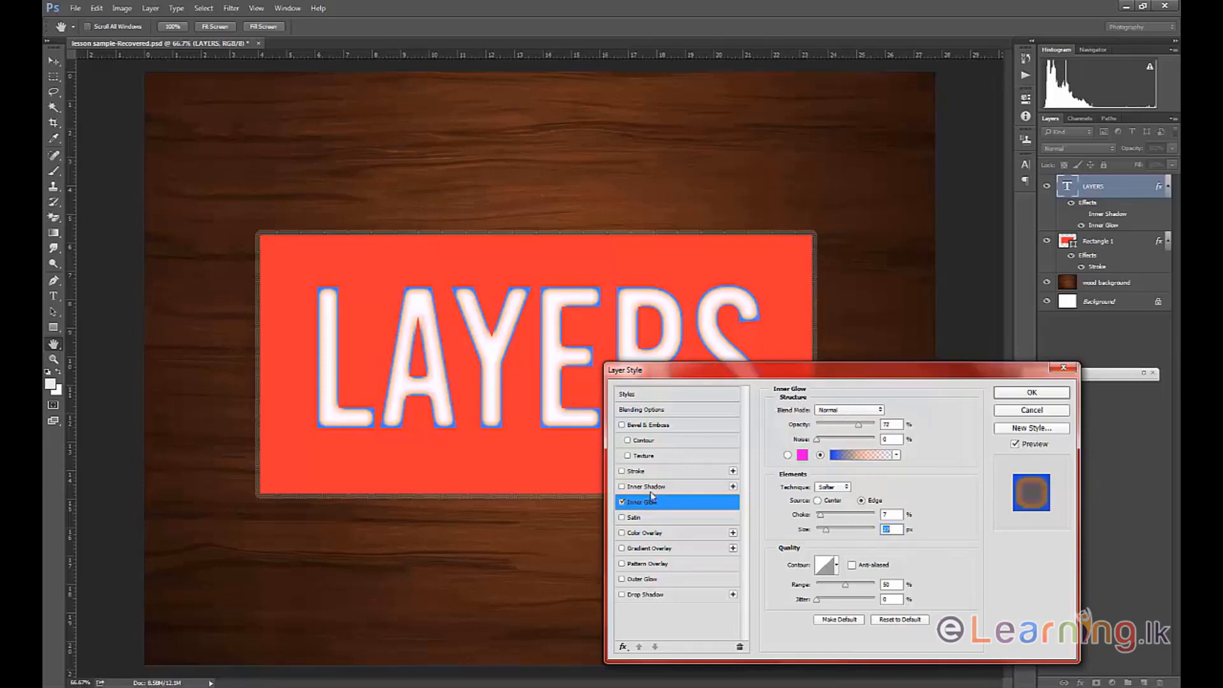
Turn off the inner glow on the LAYERS text, enable Satin and show its settings.
{"action": "left_click", "coordinate": [622, 502]}
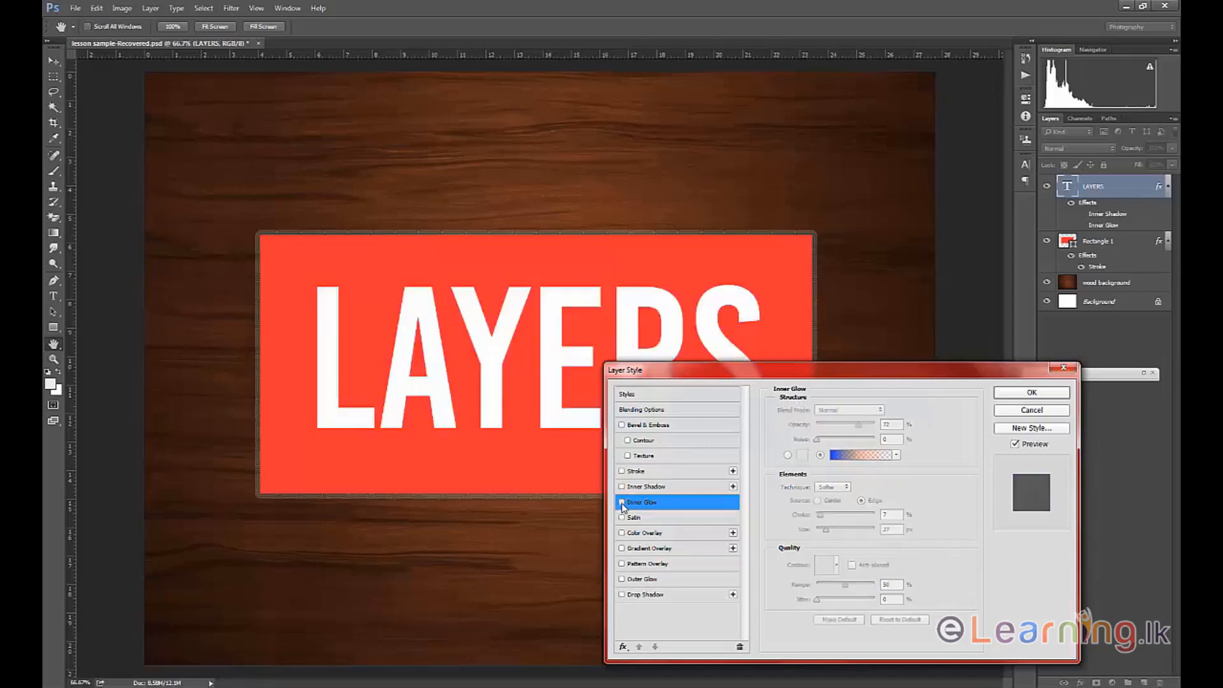
{"action": "left_click", "coordinate": [621, 518]}
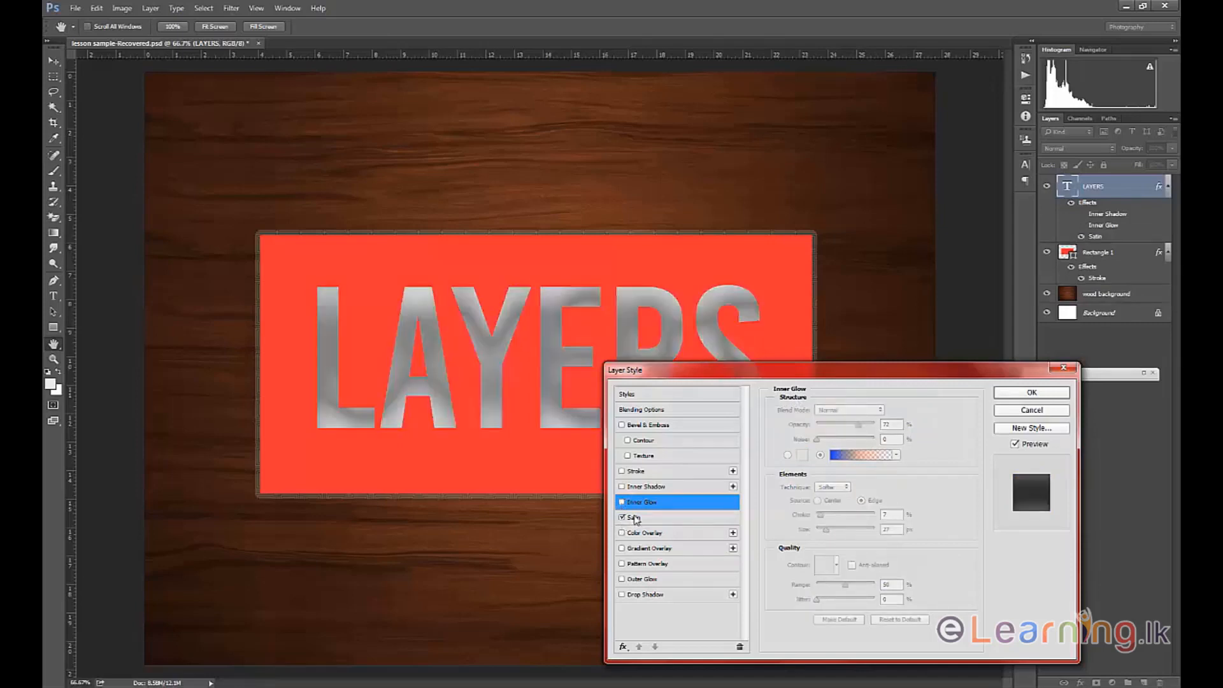
{"action": "left_click", "coordinate": [636, 519]}
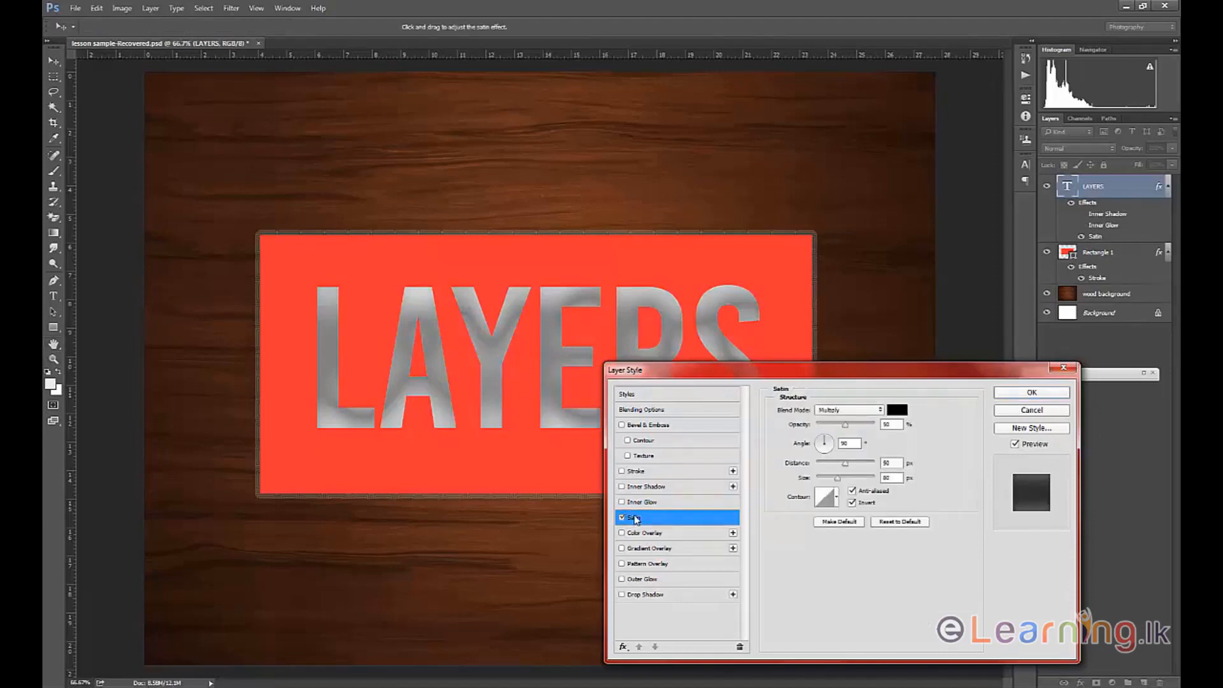
{"action": "left_click_drag", "start_coordinate": [872, 367], "coordinate": [931, 399]}
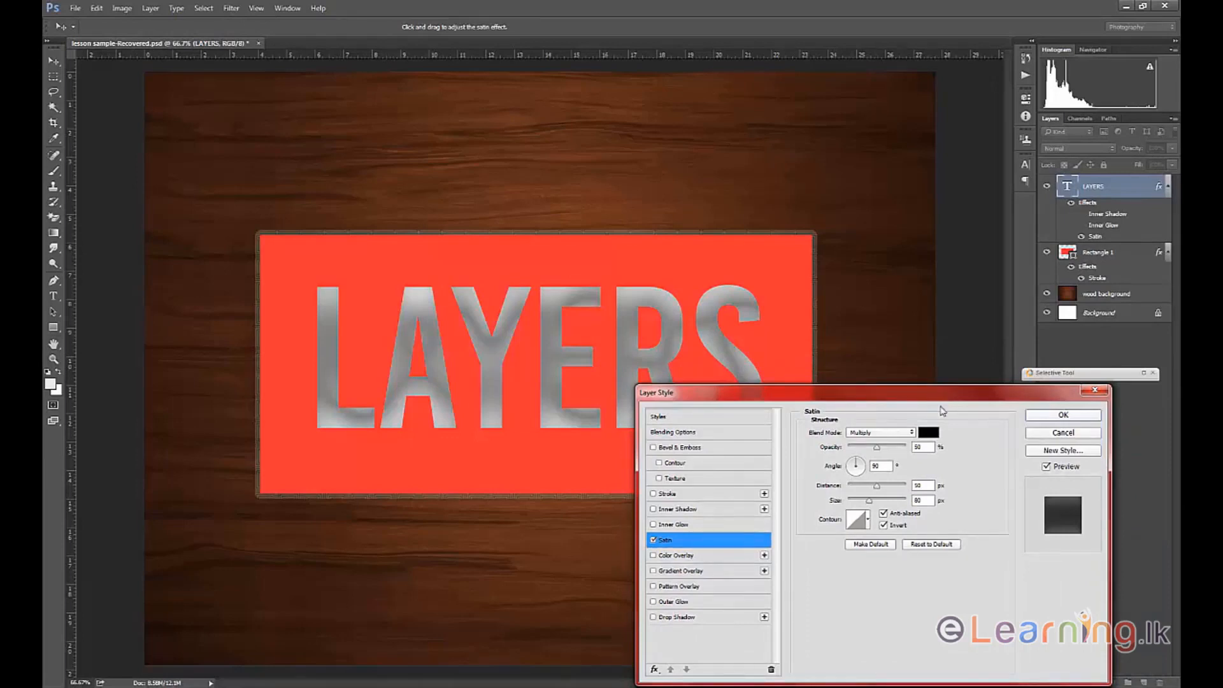
Set the satin effect's blend mode to Normal and its opacity to 66%.
{"action": "left_click", "coordinate": [908, 433]}
{"action": "left_click", "coordinate": [895, 444]}
{"action": "left_click_drag", "start_coordinate": [877, 448], "coordinate": [889, 450]}
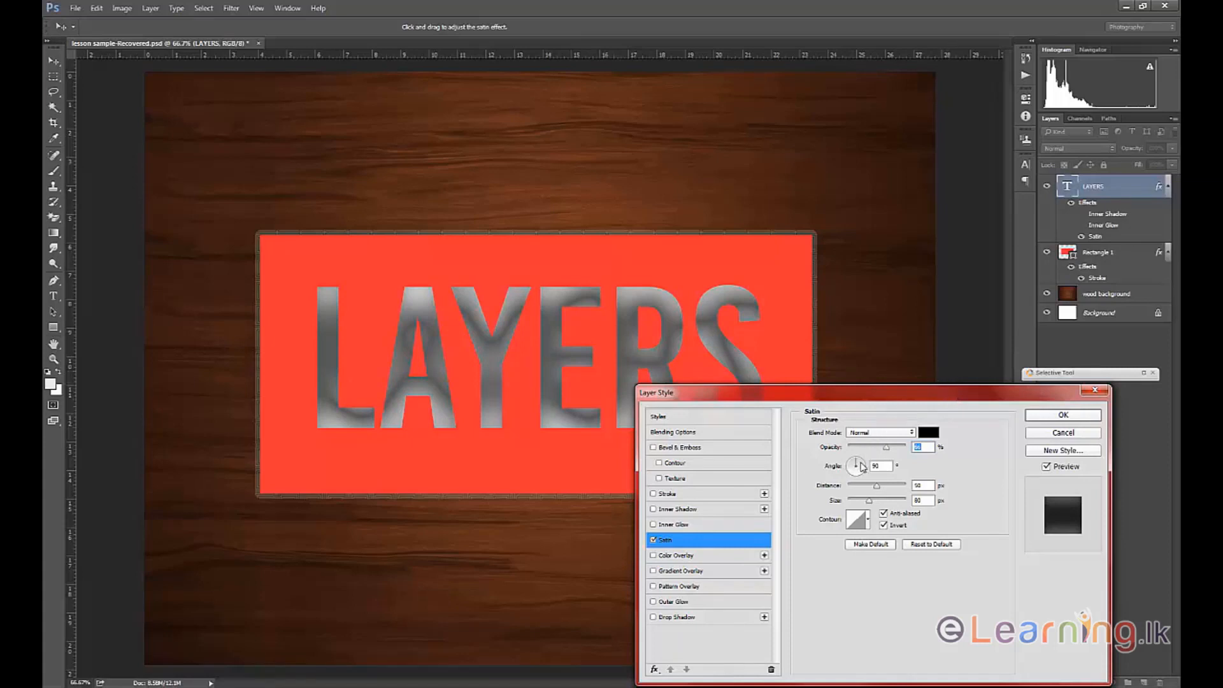
Try blue and red satin colors, then settle on dark gray (#4e4e4e).
{"action": "left_click", "coordinate": [929, 433]}
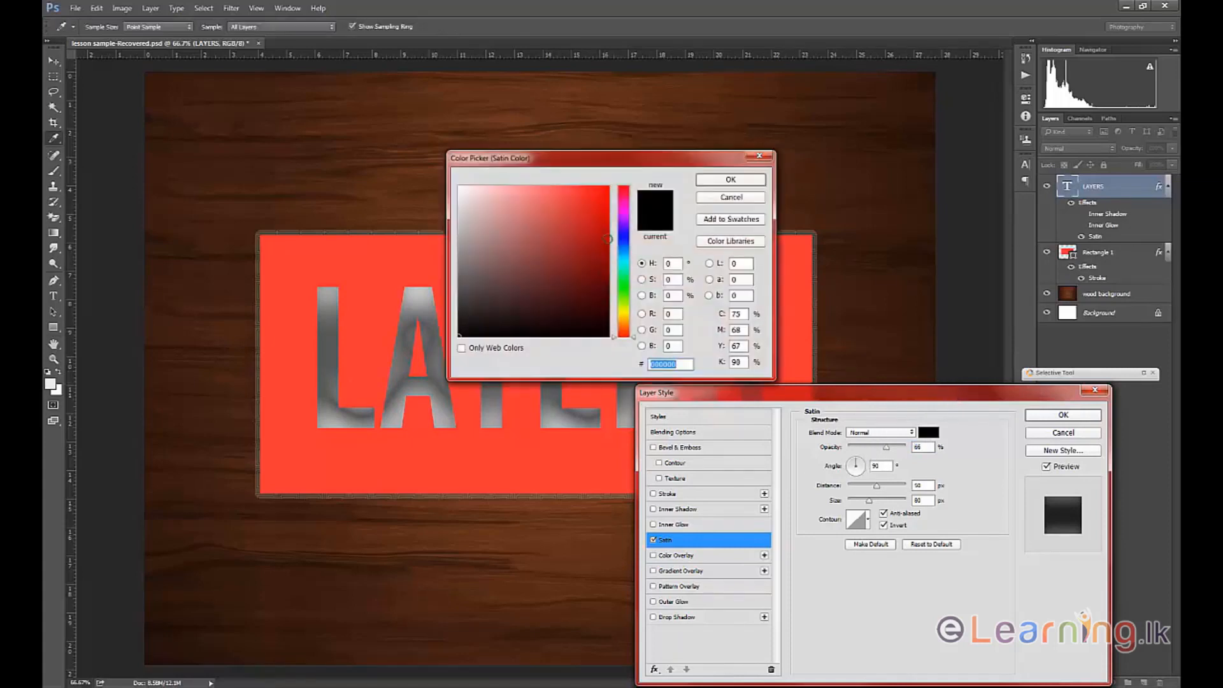
{"action": "left_click", "coordinate": [624, 244]}
{"action": "left_click", "coordinate": [608, 187]}
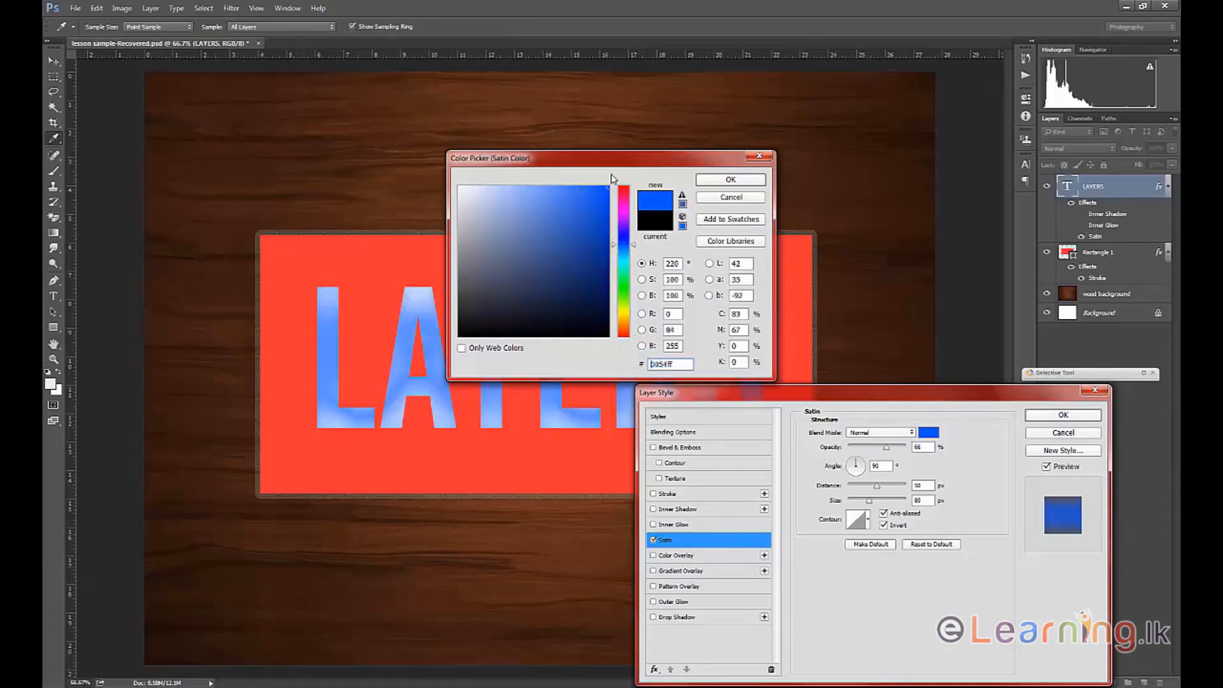
{"action": "left_click_drag", "start_coordinate": [633, 195], "coordinate": [631, 185]}
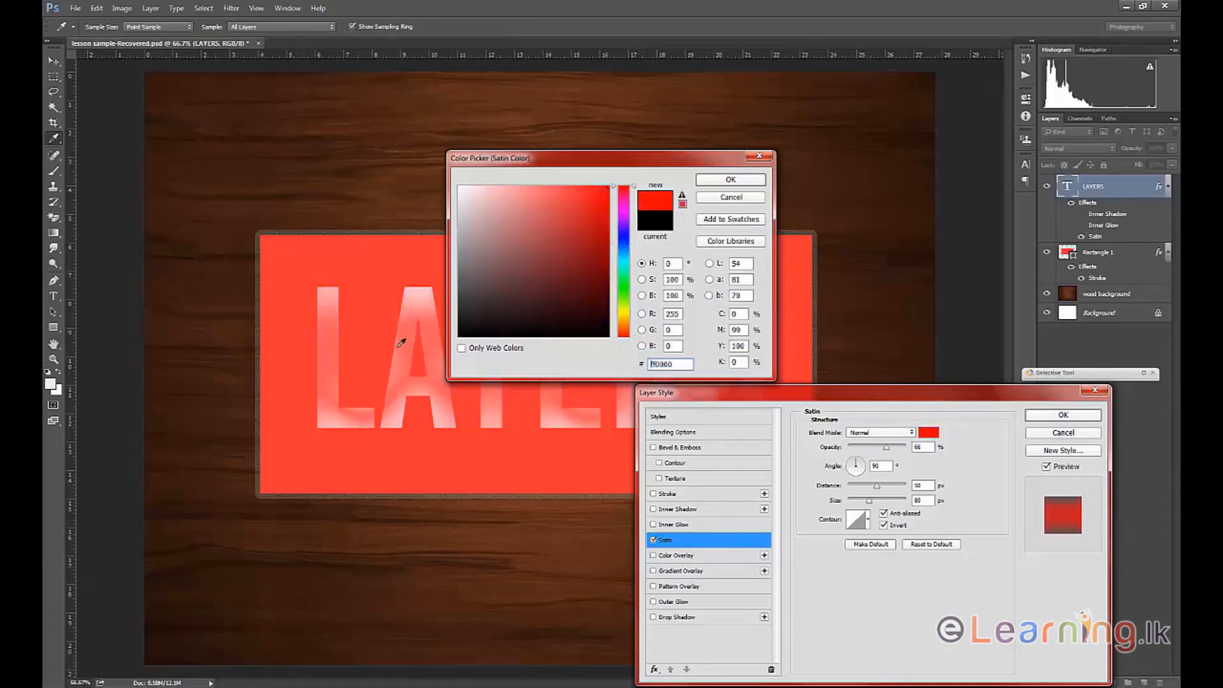
{"action": "left_click_drag", "start_coordinate": [529, 304], "coordinate": [447, 291]}
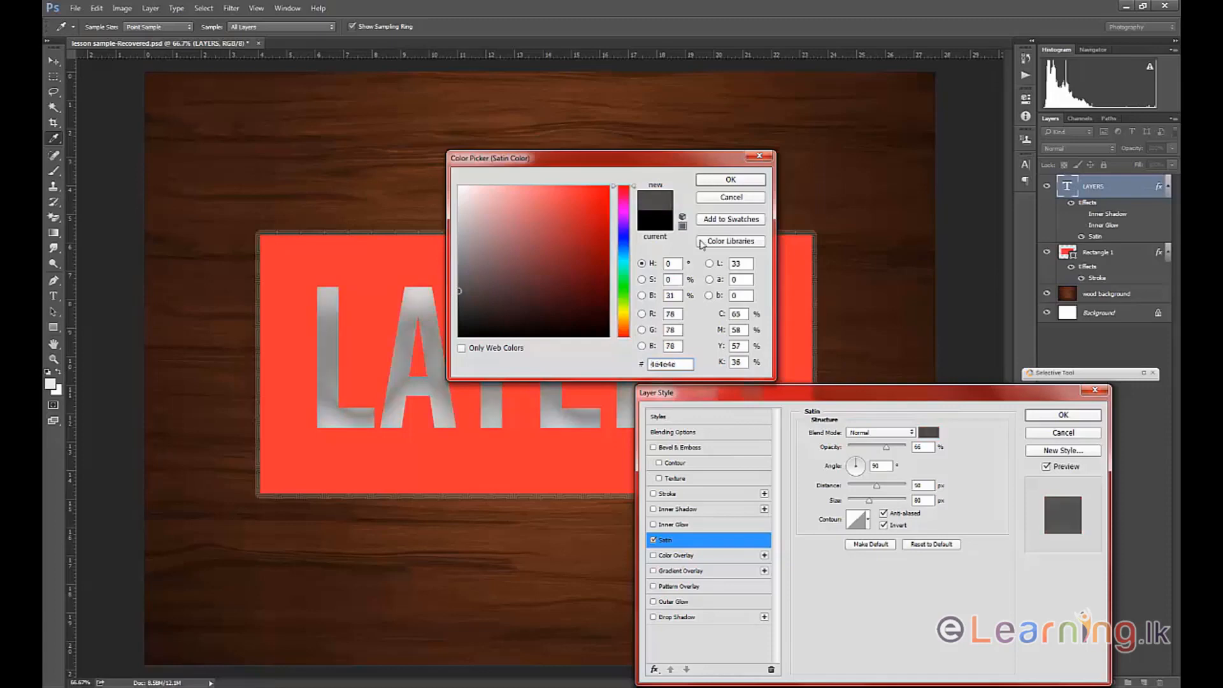
{"action": "left_click", "coordinate": [730, 181]}
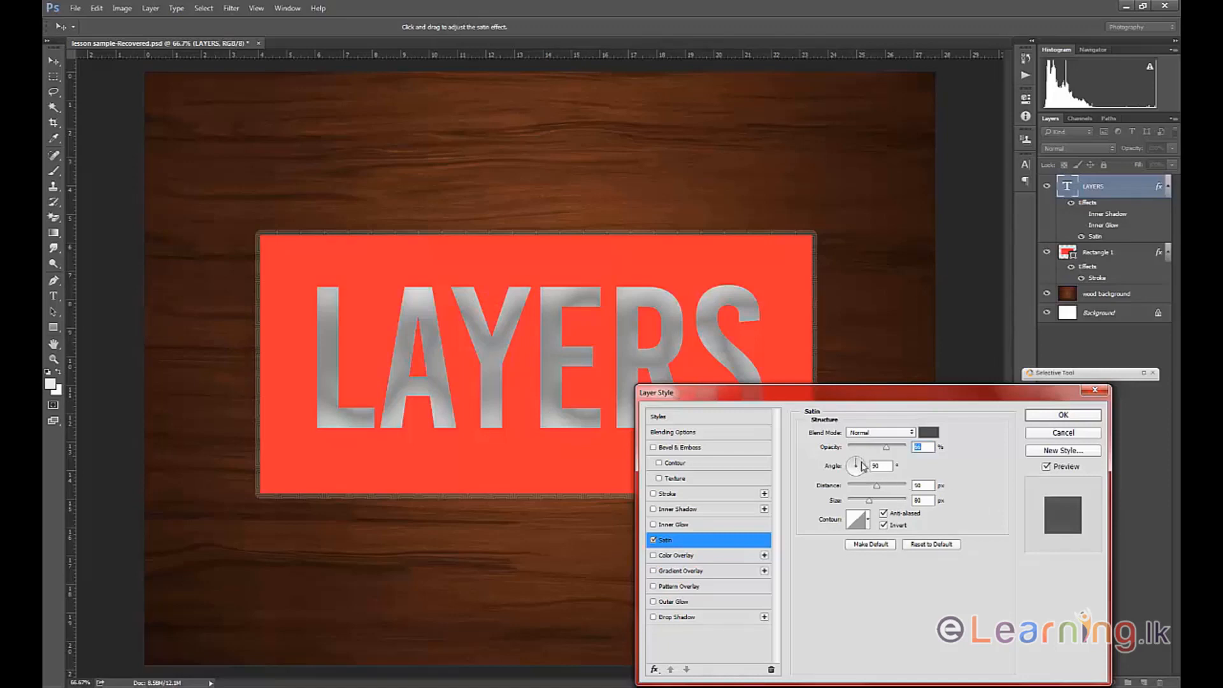
Rotate the satin angle to -29°, increase its distance and slightly reduce its size, keeping the text in view.
{"action": "left_click", "coordinate": [863, 466]}
{"action": "mouse_move", "coordinate": [864, 470]}
{"action": "left_mouse_down"}
{"action": "mouse_move", "coordinate": [876, 489]}
{"action": "mouse_move", "coordinate": [857, 489]}
{"action": "mouse_move", "coordinate": [885, 488]}
{"action": "mouse_move", "coordinate": [882, 507]}
{"action": "mouse_move", "coordinate": [859, 506]}
{"action": "mouse_move", "coordinate": [870, 504]}
{"action": "left_mouse_up"}
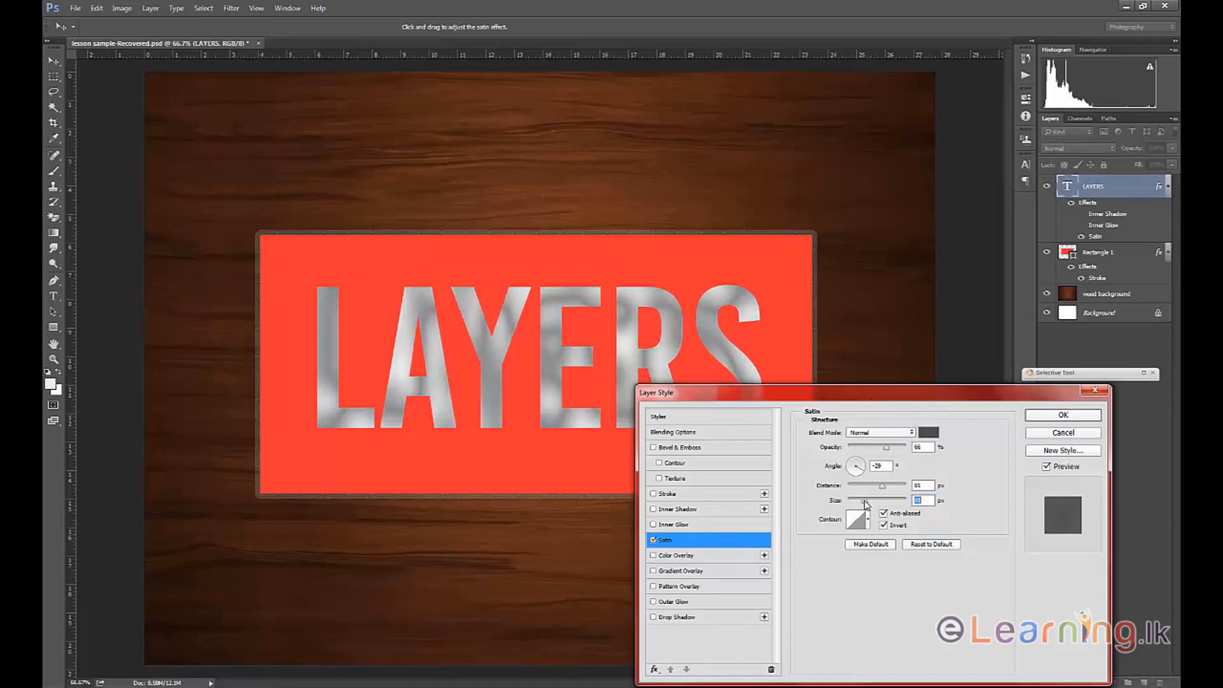
{"action": "left_click_drag", "start_coordinate": [803, 399], "coordinate": [770, 399]}
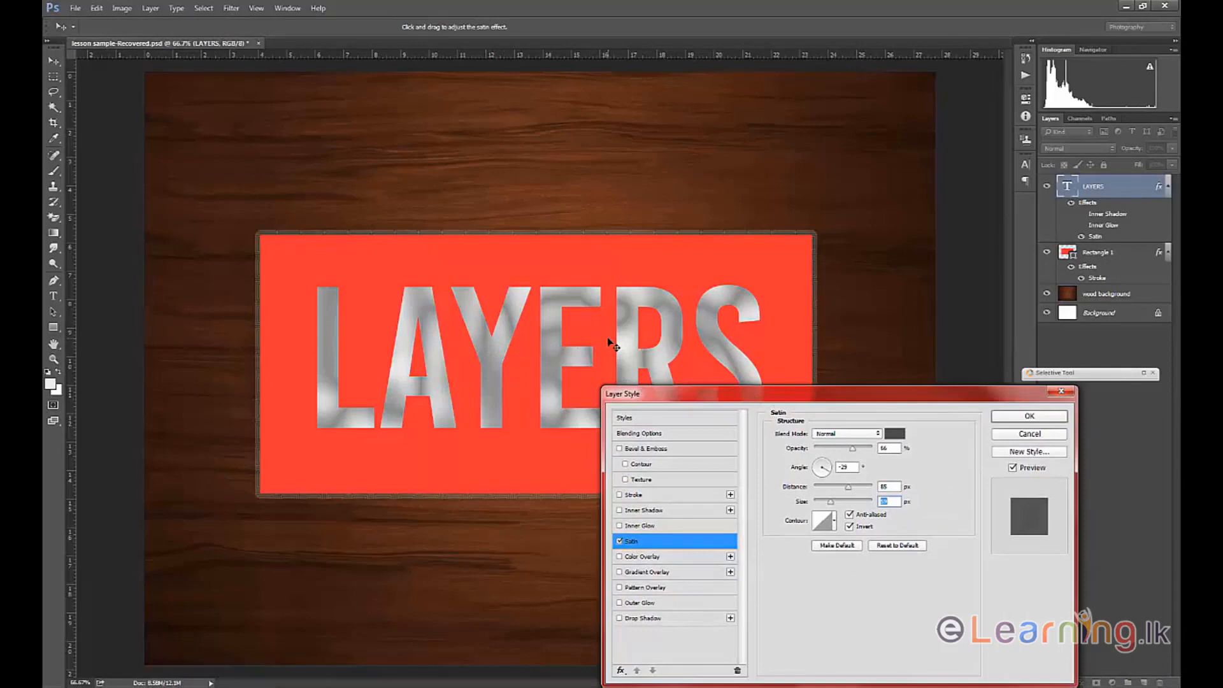
{"action": "left_click_drag", "start_coordinate": [653, 396], "coordinate": [765, 256]}
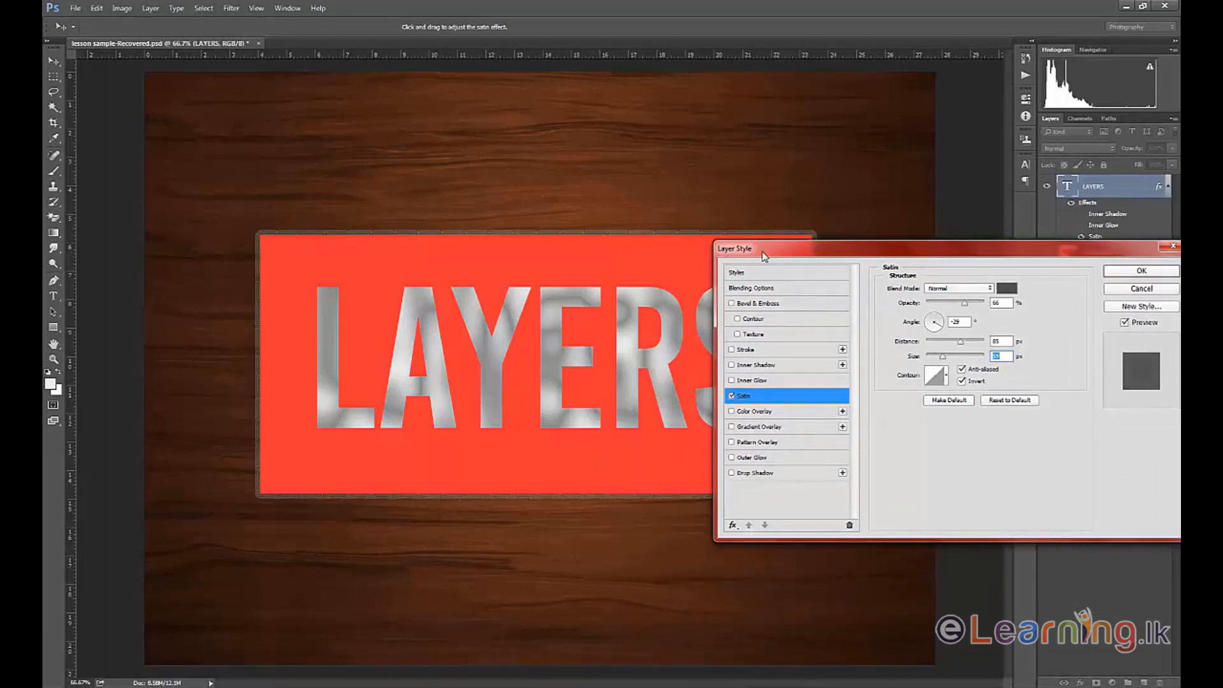
Turn off Satin and enable Color Overlay on the LAYERS text, keeping the lettering in view.
{"action": "left_click", "coordinate": [731, 396]}
{"action": "left_click", "coordinate": [732, 412]}
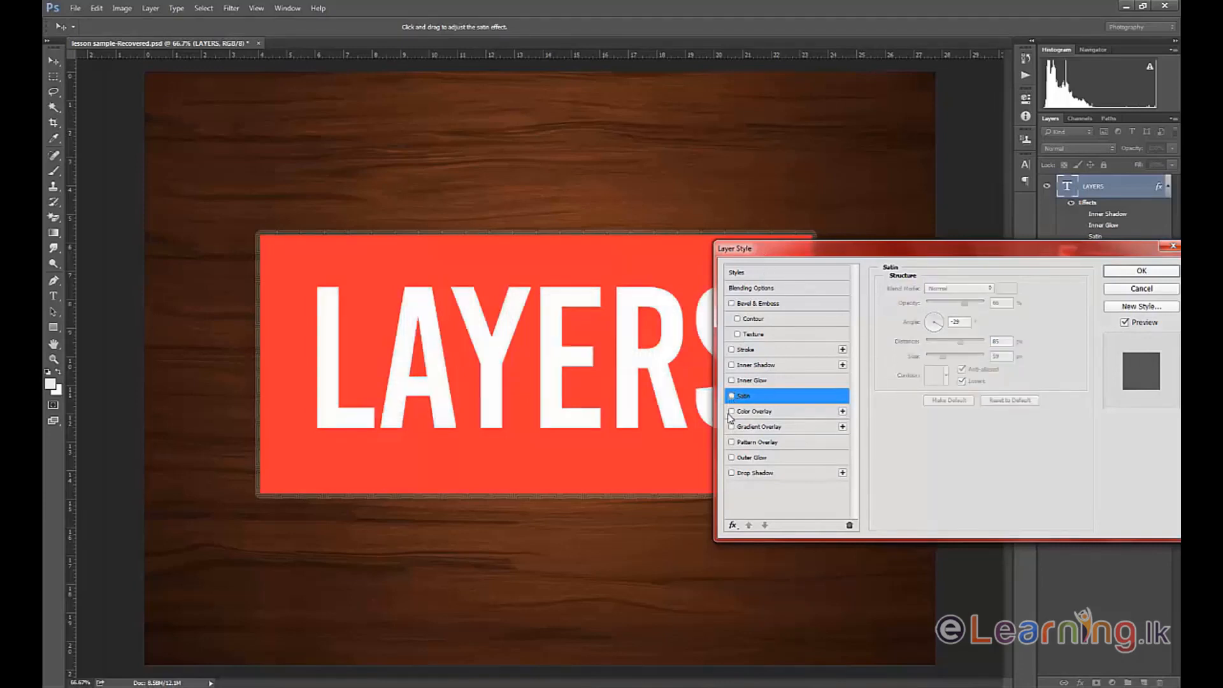
{"action": "left_click", "coordinate": [756, 411]}
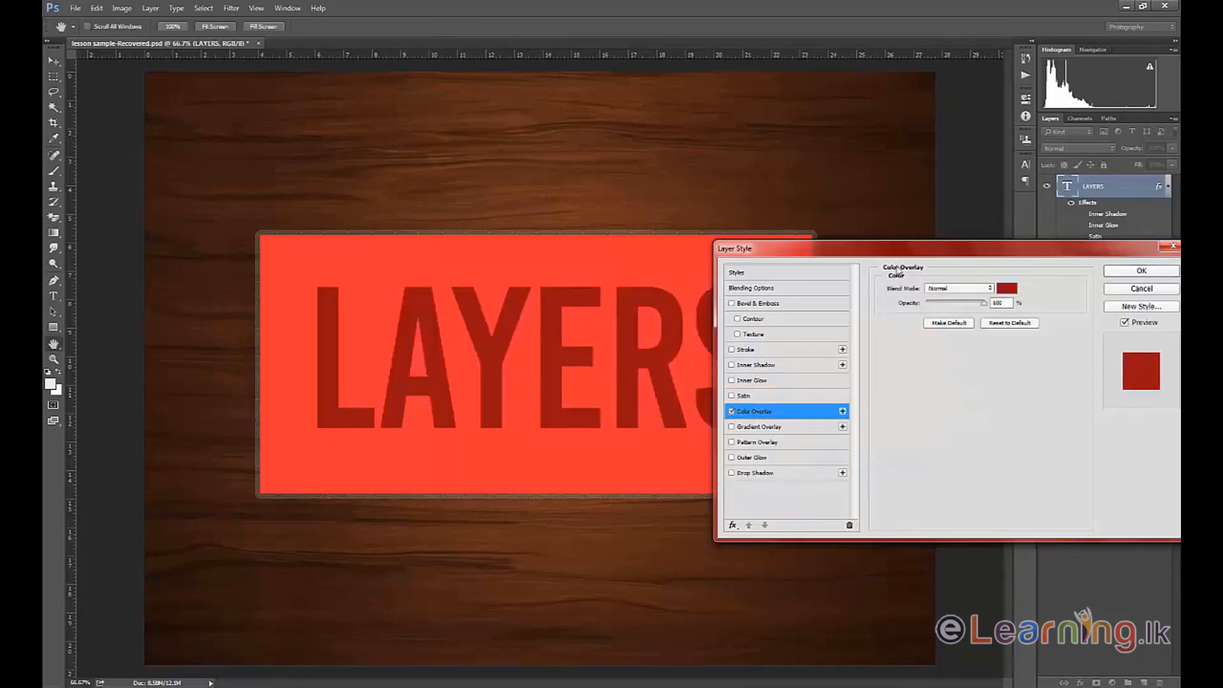
{"action": "left_click_drag", "start_coordinate": [918, 254], "coordinate": [725, 420]}
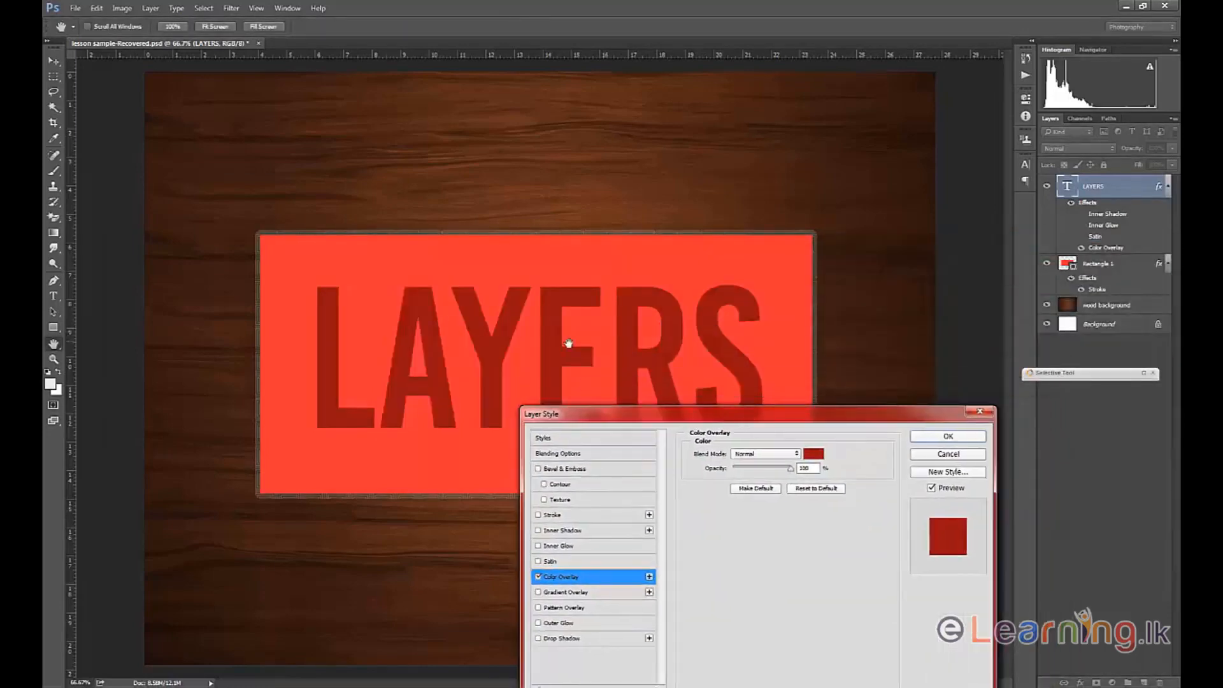
Try other overlay hues and apply near-black (#161616) as the Color Overlay color.
{"action": "left_click", "coordinate": [814, 456]}
{"action": "left_click", "coordinate": [621, 246]}
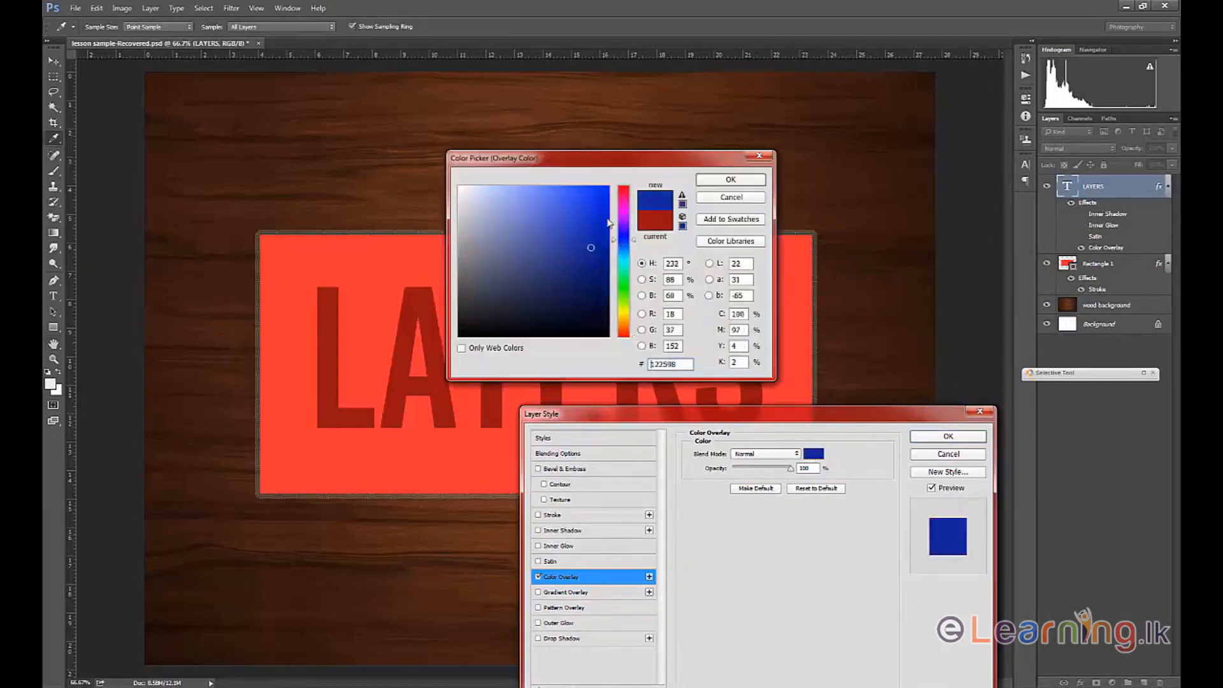
{"action": "left_click", "coordinate": [607, 186]}
{"action": "left_click", "coordinate": [622, 295]}
{"action": "mouse_move", "coordinate": [623, 301]}
{"action": "left_mouse_down"}
{"action": "mouse_move", "coordinate": [622, 333]}
{"action": "mouse_move", "coordinate": [435, 308]}
{"action": "mouse_move", "coordinate": [454, 324]}
{"action": "left_mouse_up"}
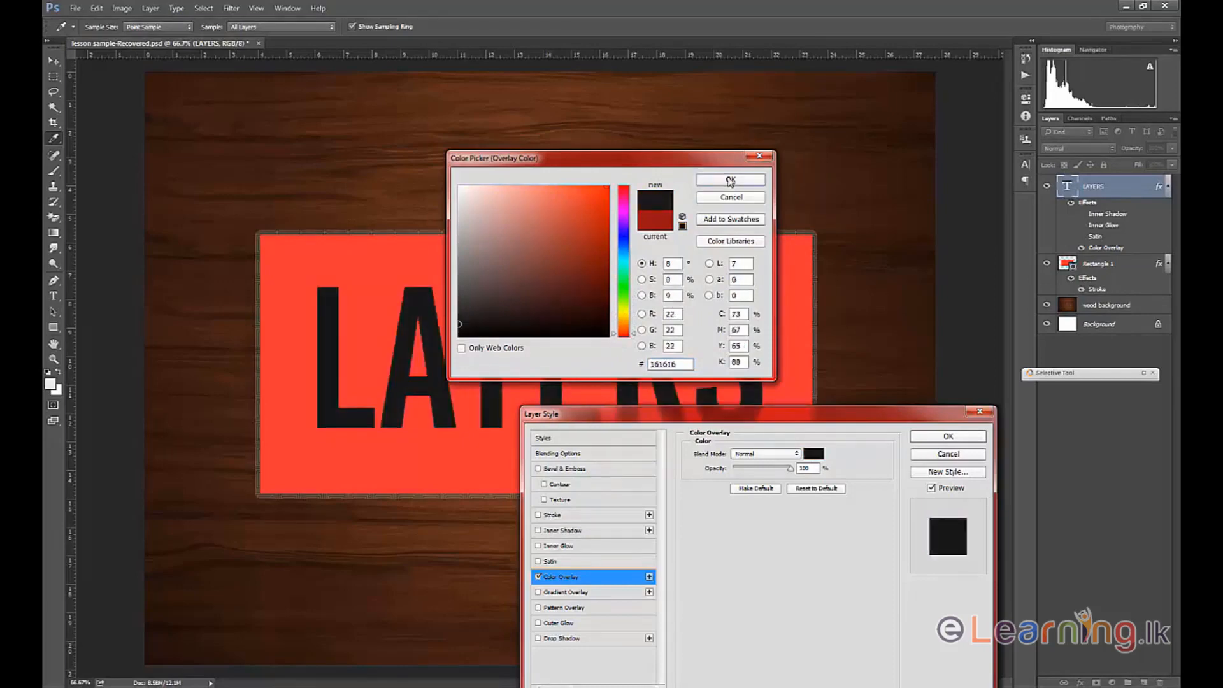
{"action": "left_click", "coordinate": [730, 181]}
Toggle the Color Overlay off and on to compare the text color, and leave it turned off.
{"action": "left_click_drag", "start_coordinate": [601, 419], "coordinate": [718, 362]}
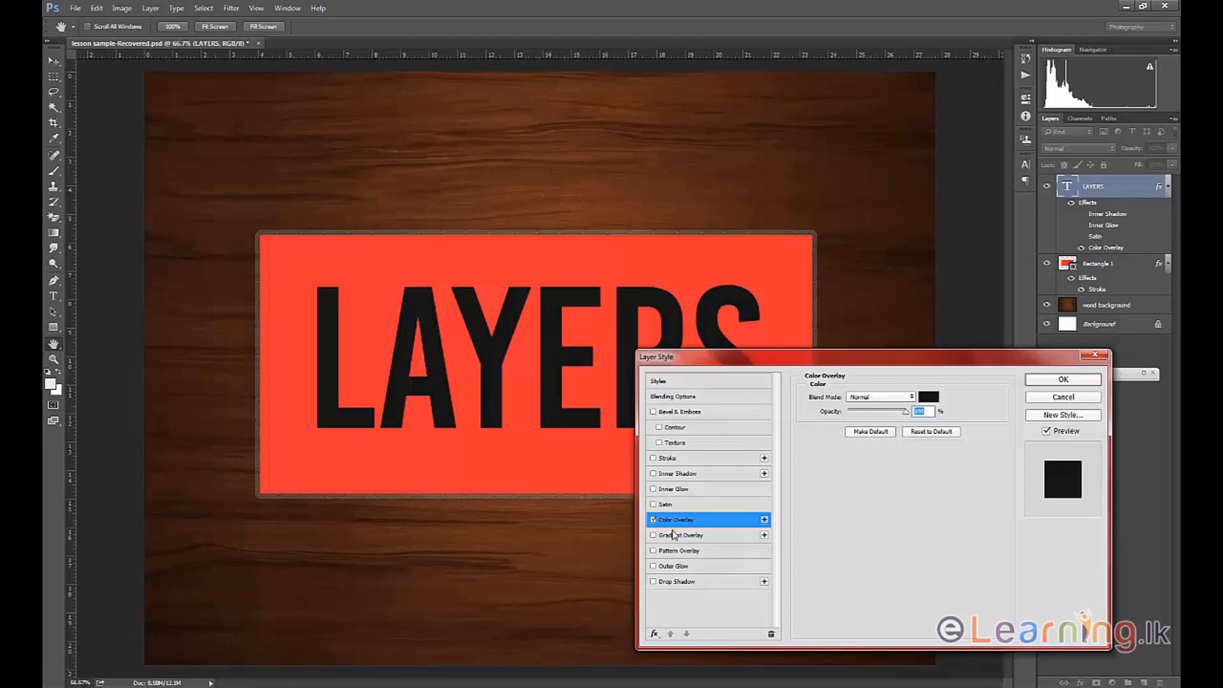
{"action": "left_click", "coordinate": [653, 521]}
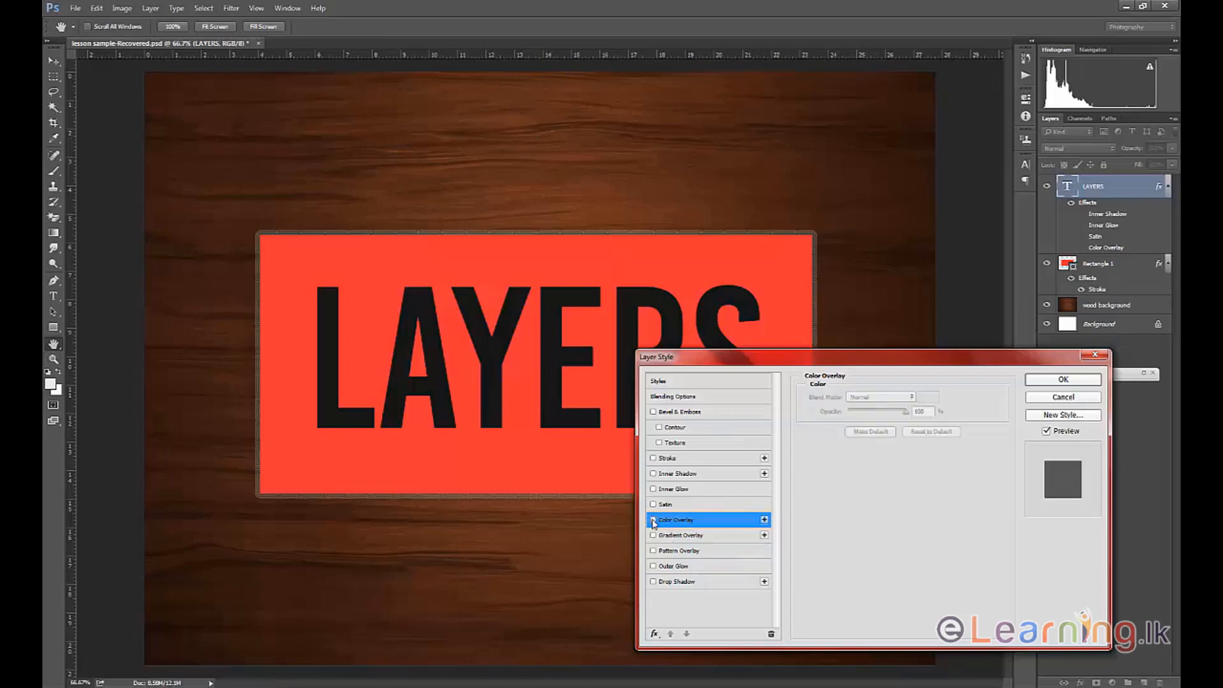
{"action": "left_click", "coordinate": [653, 521]}
{"action": "left_click", "coordinate": [653, 520]}
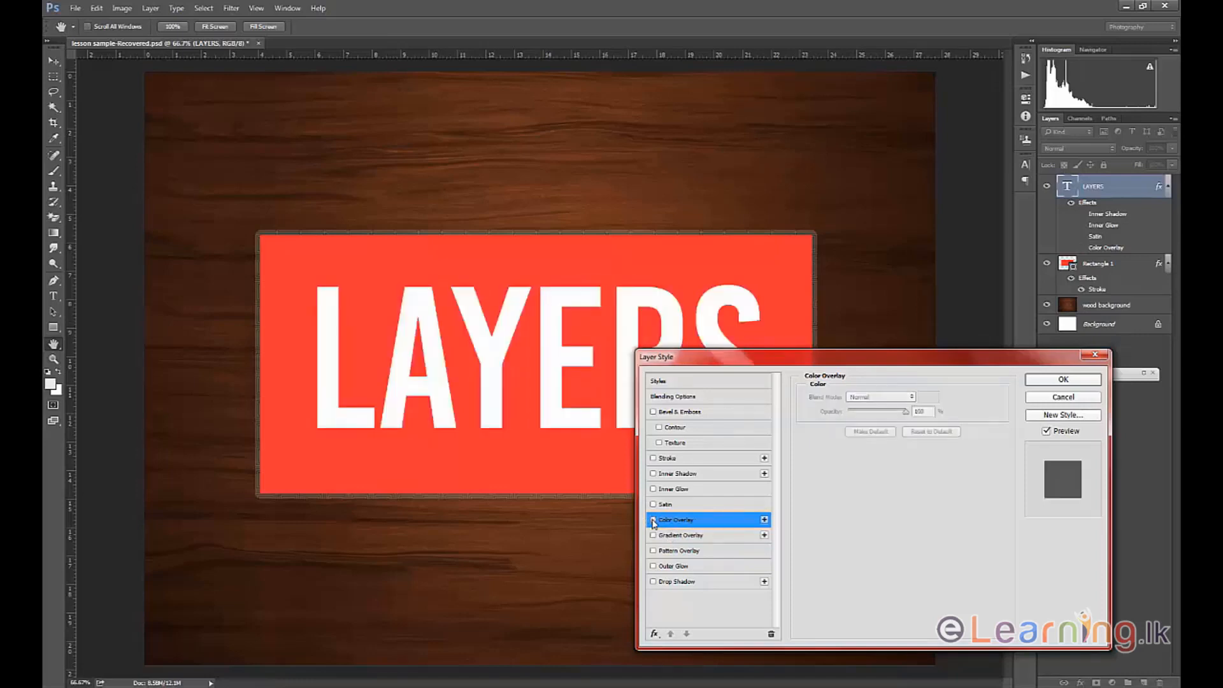
{"action": "left_click", "coordinate": [653, 521]}
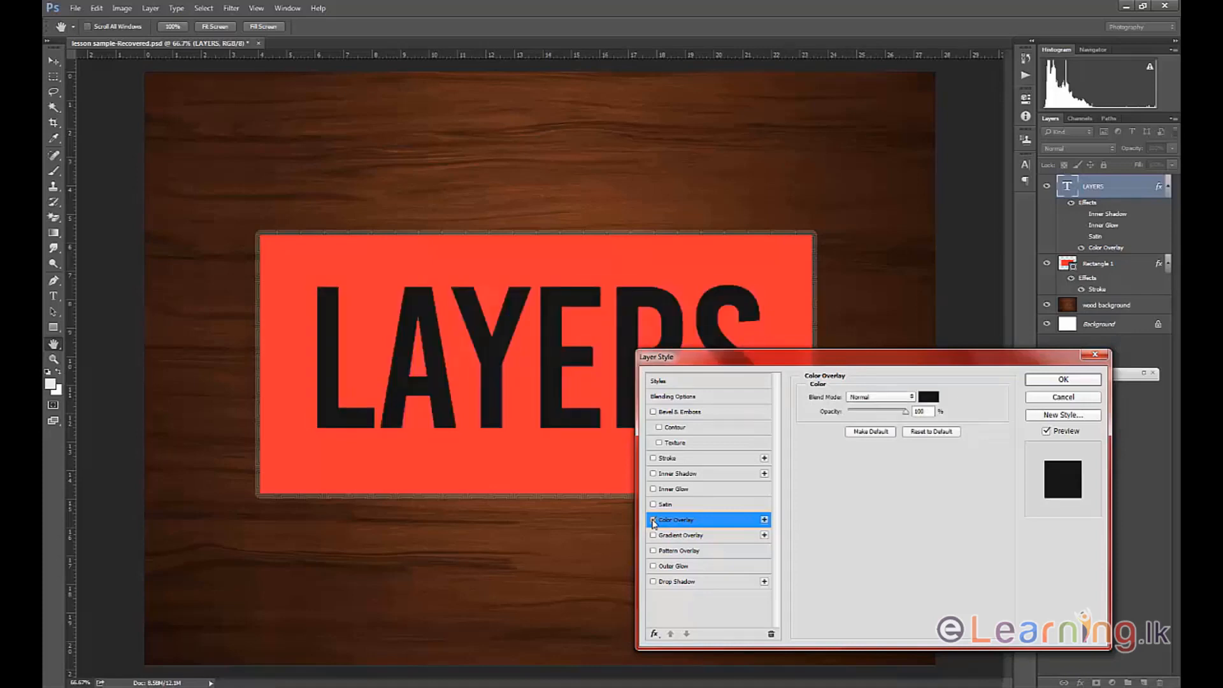
{"action": "left_click", "coordinate": [653, 520]}
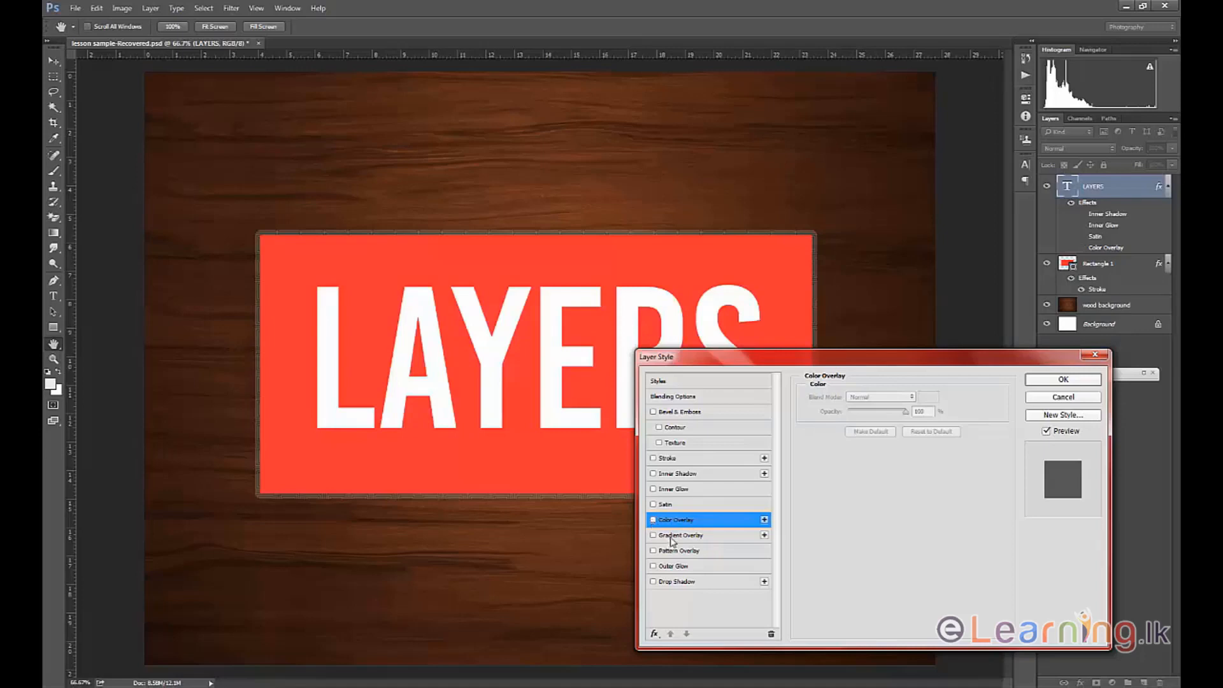
Enable Gradient Overlay on the text at 100% opacity, set its angle to 90° and adjust its scale.
{"action": "left_click", "coordinate": [673, 536]}
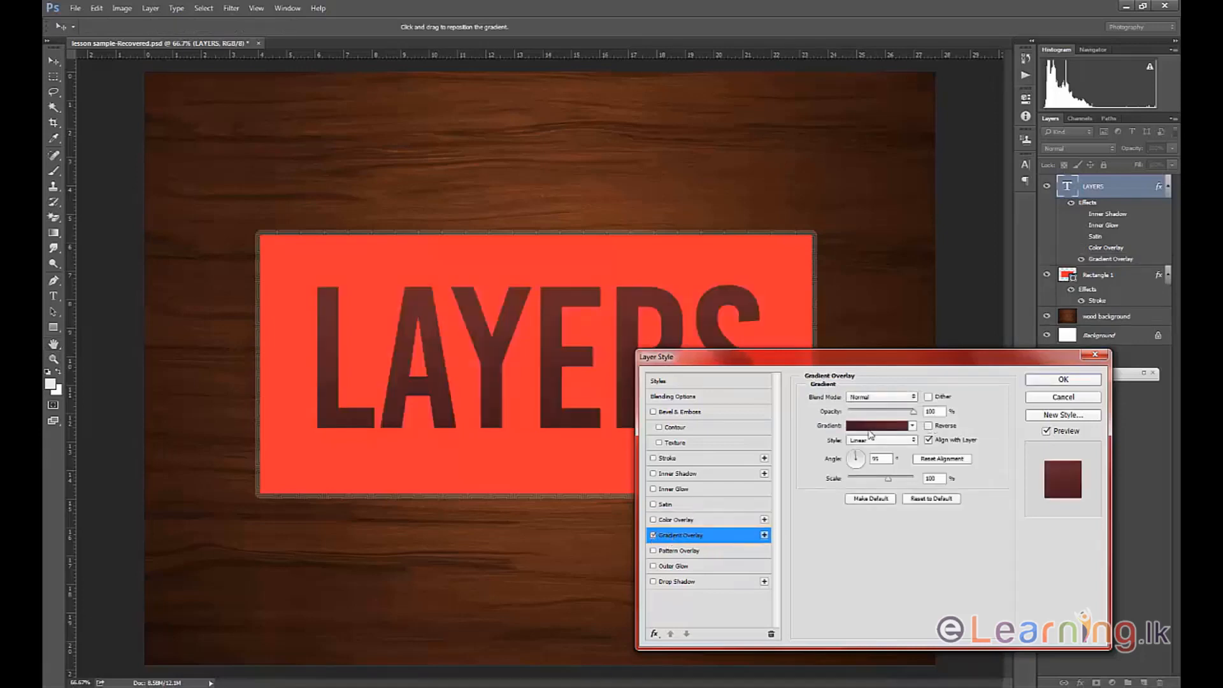
{"action": "mouse_move", "coordinate": [898, 365]}
{"action": "left_mouse_down"}
{"action": "mouse_move", "coordinate": [922, 425]}
{"action": "mouse_move", "coordinate": [857, 344]}
{"action": "mouse_move", "coordinate": [892, 405]}
{"action": "mouse_move", "coordinate": [841, 384]}
{"action": "mouse_move", "coordinate": [909, 392]}
{"action": "mouse_move", "coordinate": [933, 355]}
{"action": "mouse_move", "coordinate": [906, 368]}
{"action": "mouse_move", "coordinate": [920, 366]}
{"action": "left_mouse_up"}
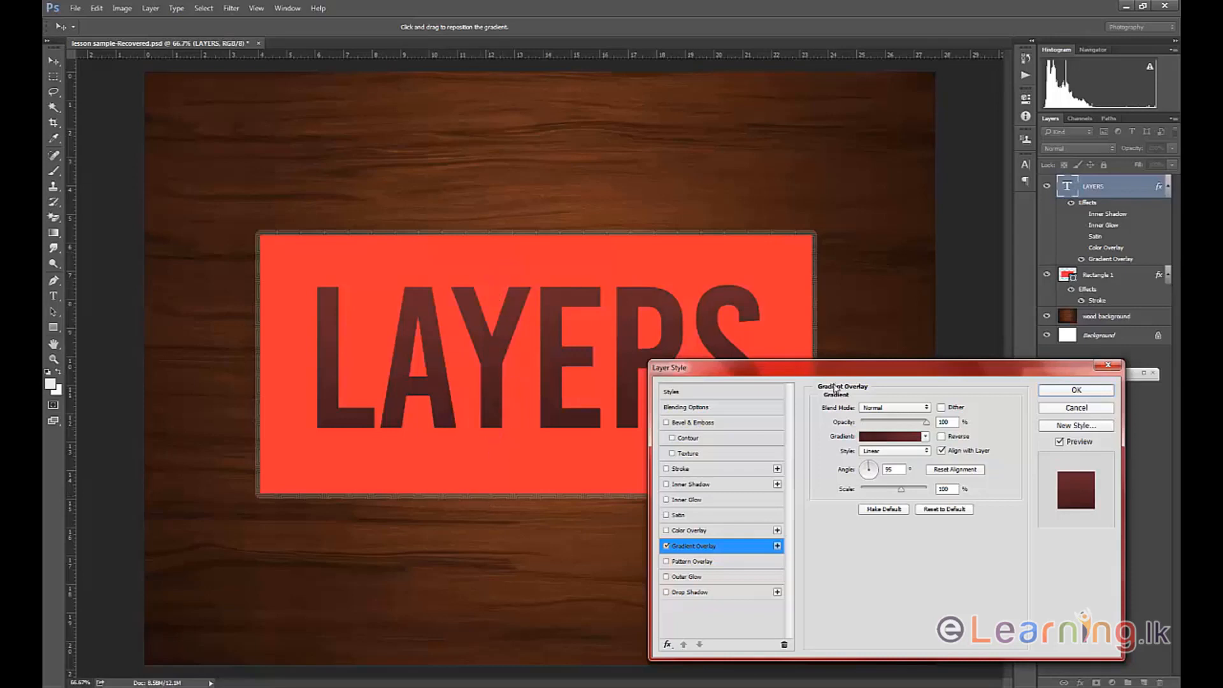
{"action": "mouse_move", "coordinate": [929, 426]}
{"action": "left_mouse_down"}
{"action": "mouse_move", "coordinate": [871, 432]}
{"action": "mouse_move", "coordinate": [937, 426]}
{"action": "left_mouse_up"}
{"action": "left_click", "coordinate": [873, 469]}
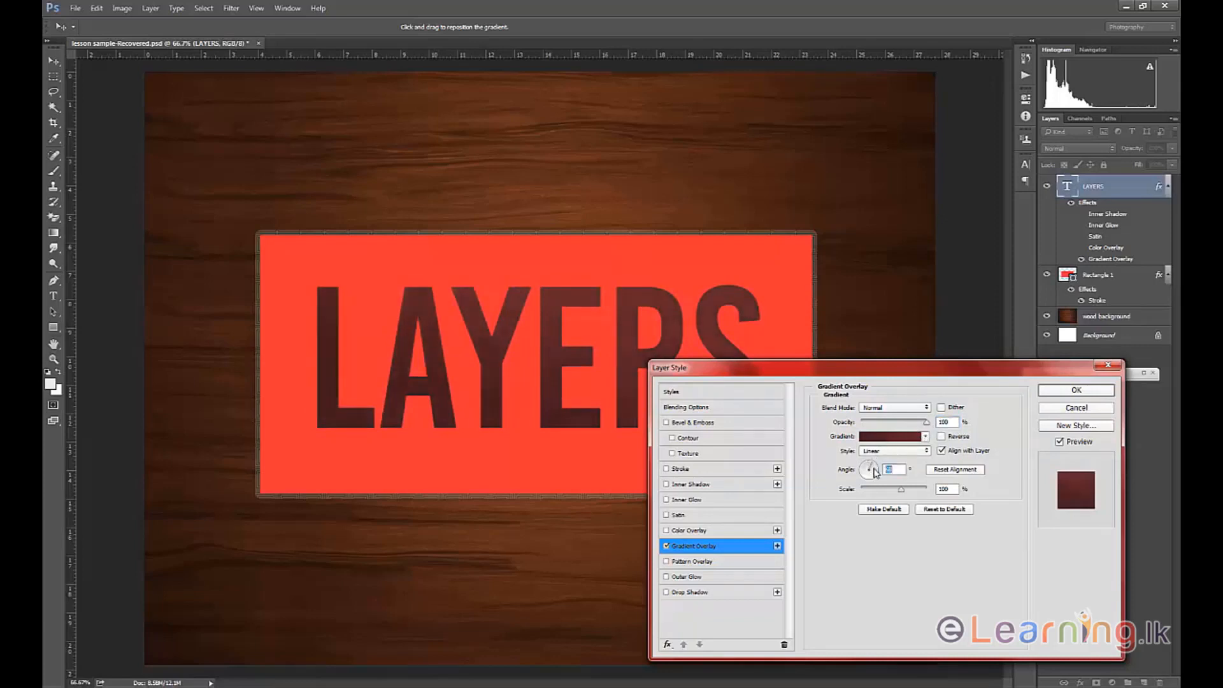
{"action": "left_click_drag", "start_coordinate": [873, 472], "coordinate": [870, 465]}
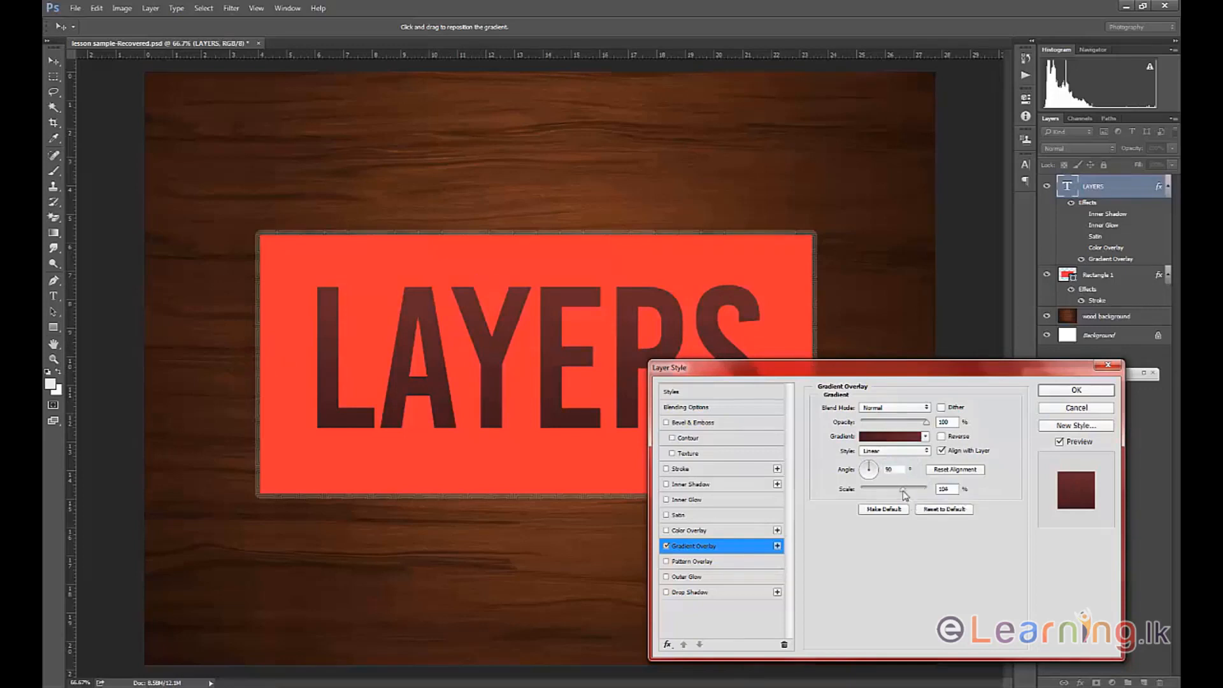
{"action": "mouse_move", "coordinate": [901, 489]}
{"action": "left_mouse_down"}
{"action": "mouse_move", "coordinate": [870, 492]}
{"action": "mouse_move", "coordinate": [910, 491]}
{"action": "mouse_move", "coordinate": [871, 490]}
{"action": "mouse_move", "coordinate": [898, 491]}
{"action": "left_mouse_up"}
Edit the overlay gradient and recolor its first stop, at 0%, to a saturated blue.
{"action": "left_click", "coordinate": [890, 437]}
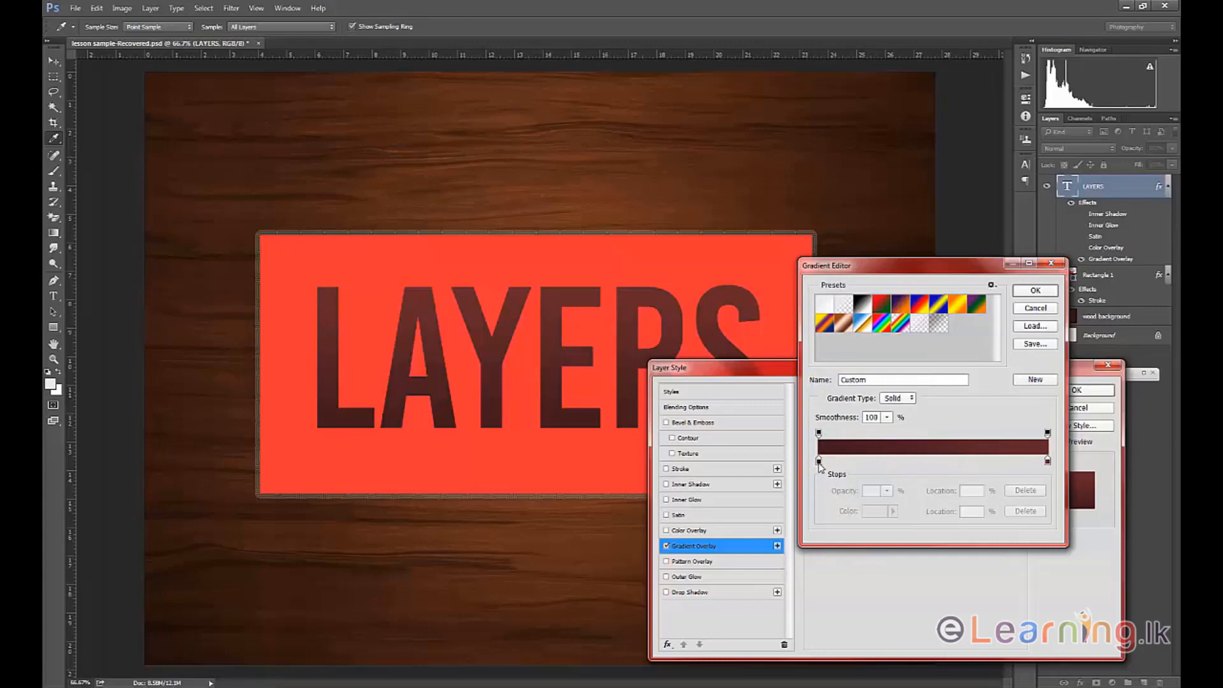
{"action": "left_click", "coordinate": [818, 462]}
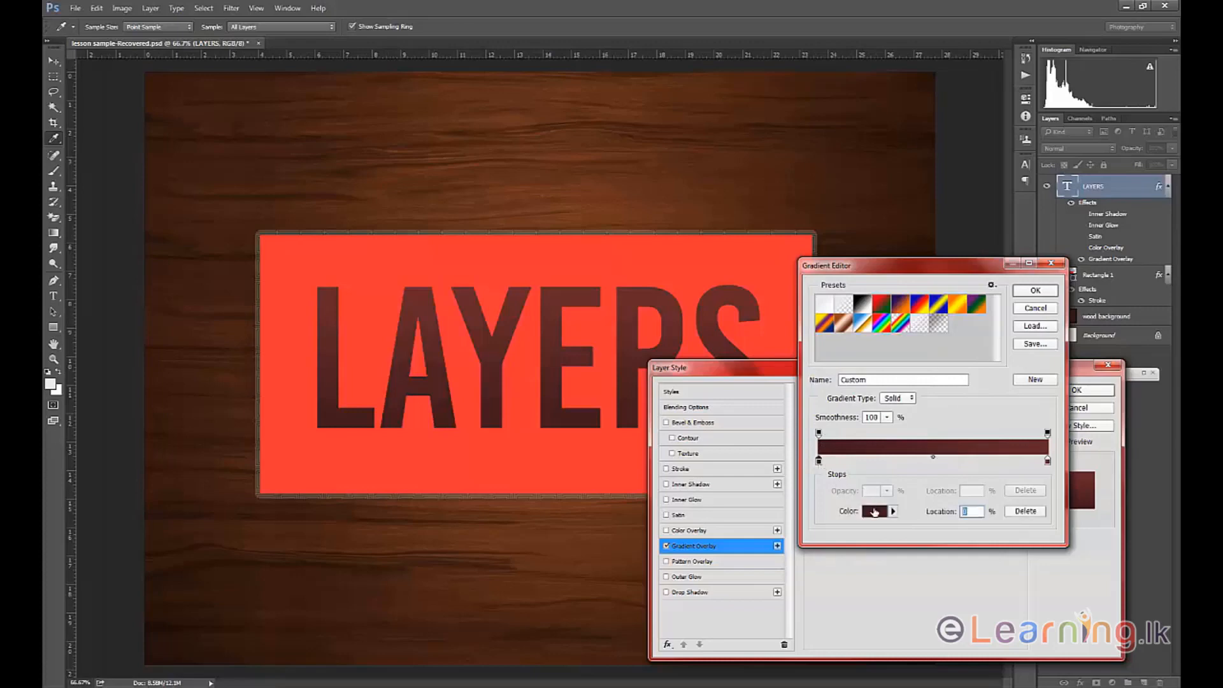
{"action": "left_click", "coordinate": [874, 511]}
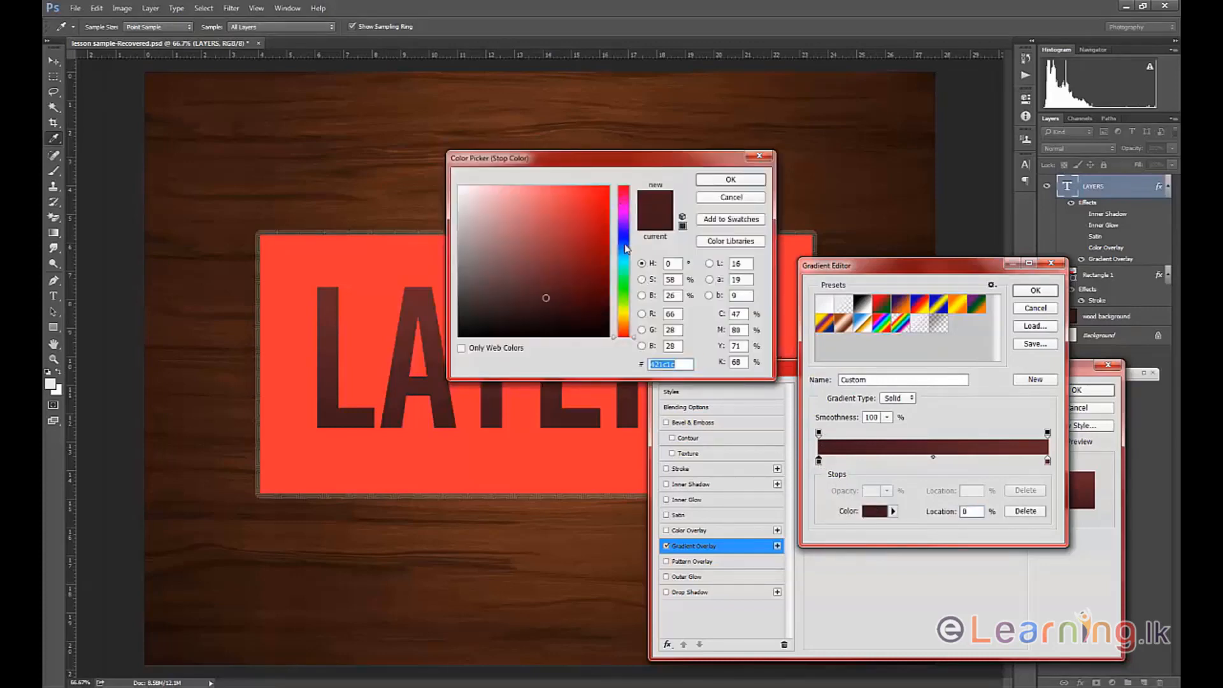
{"action": "left_click_drag", "start_coordinate": [625, 248], "coordinate": [625, 234]}
{"action": "left_click_drag", "start_coordinate": [598, 194], "coordinate": [613, 172]}
{"action": "left_click", "coordinate": [723, 181]}
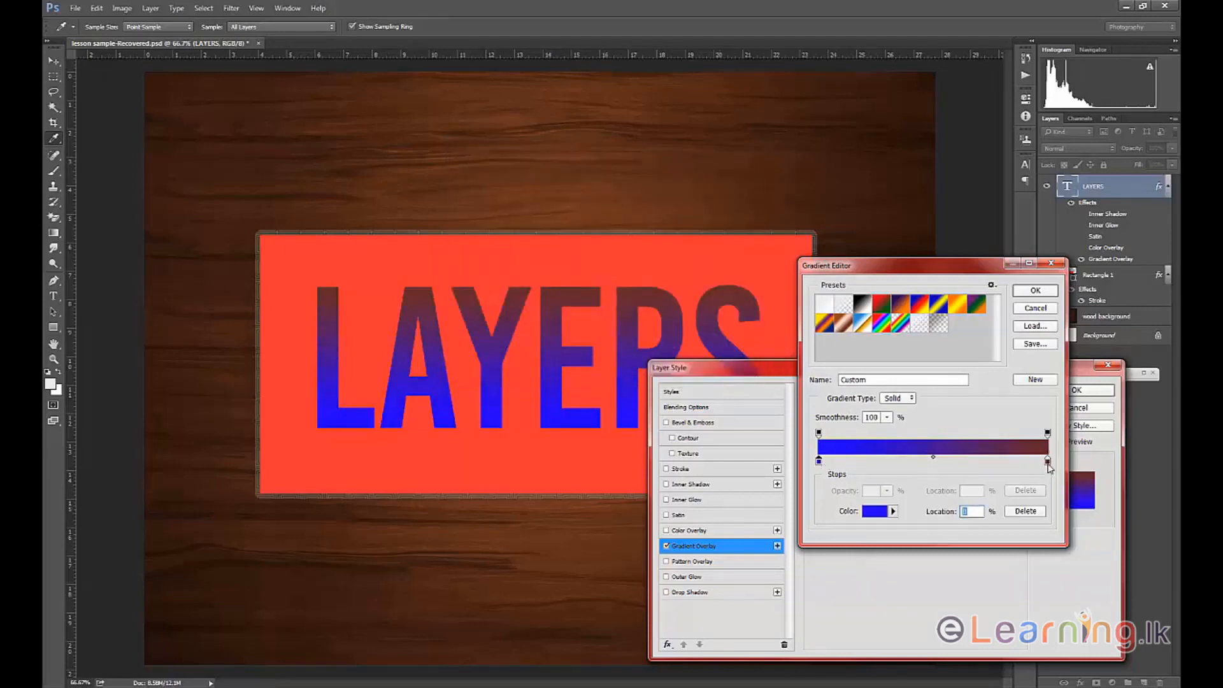
Recolor the gradient's end stop, at 100%, to light blue (#71a0ff).
{"action": "left_click", "coordinate": [1048, 460]}
{"action": "left_click", "coordinate": [877, 512]}
{"action": "left_click_drag", "start_coordinate": [648, 160], "coordinate": [767, 258]}
{"action": "left_click", "coordinate": [744, 345]}
{"action": "left_click_drag", "start_coordinate": [716, 318], "coordinate": [661, 284]}
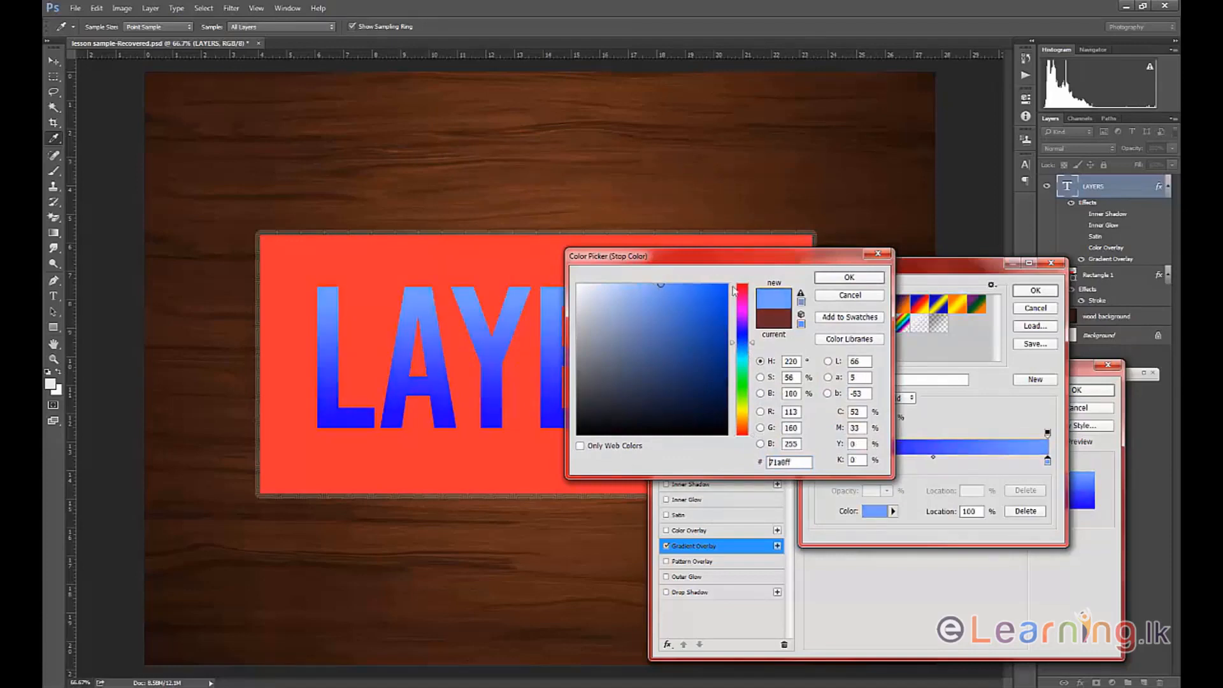
{"action": "left_click", "coordinate": [843, 278]}
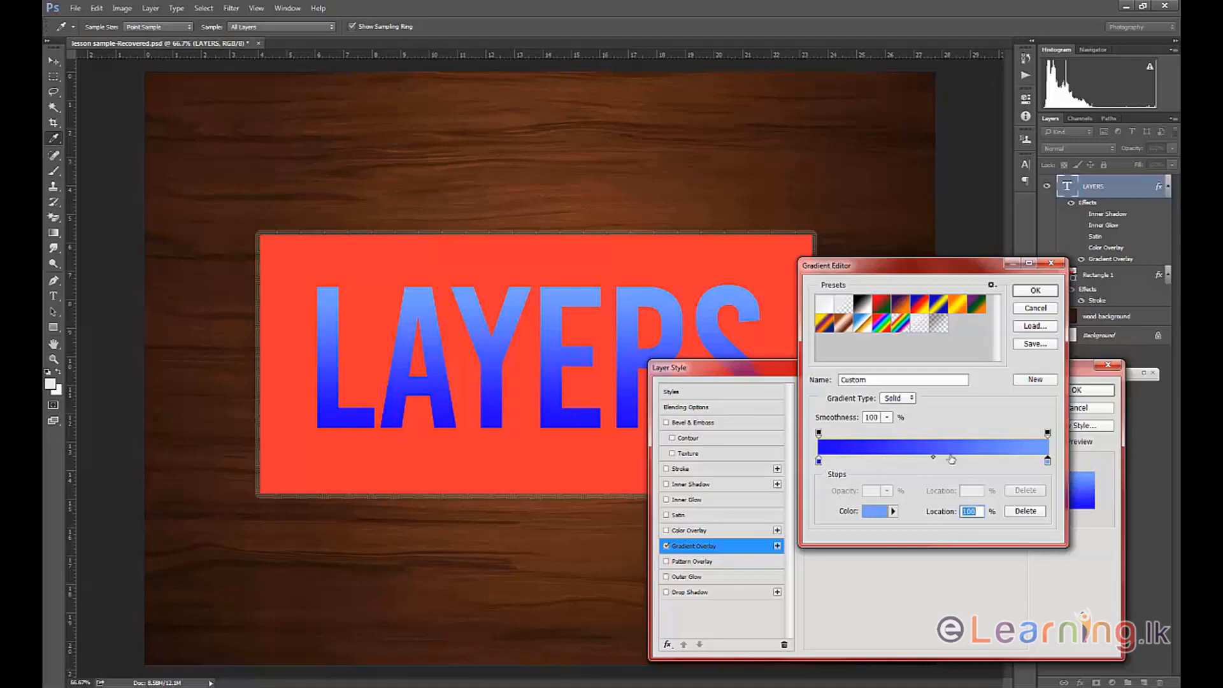
Add a color stop inside the gradient, color it dark blue (#213c74) and place it at 50%.
{"action": "left_click", "coordinate": [886, 461]}
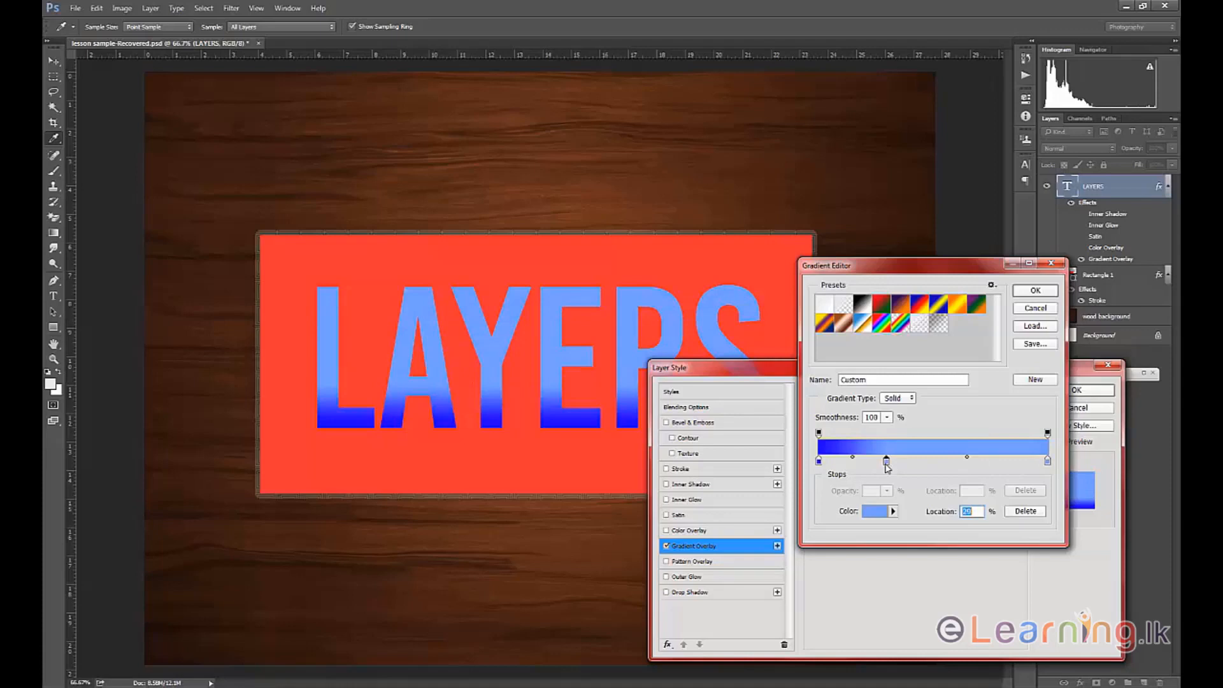
{"action": "left_click", "coordinate": [884, 513]}
{"action": "left_click", "coordinate": [686, 366]}
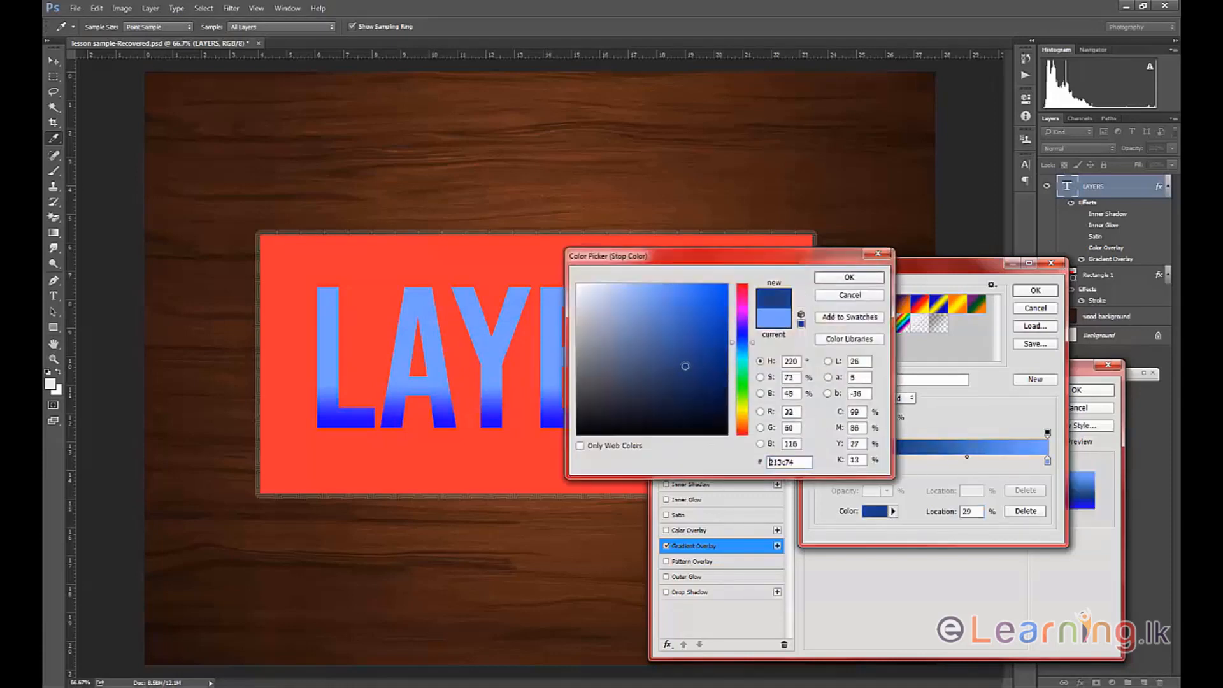
{"action": "left_click", "coordinate": [874, 281]}
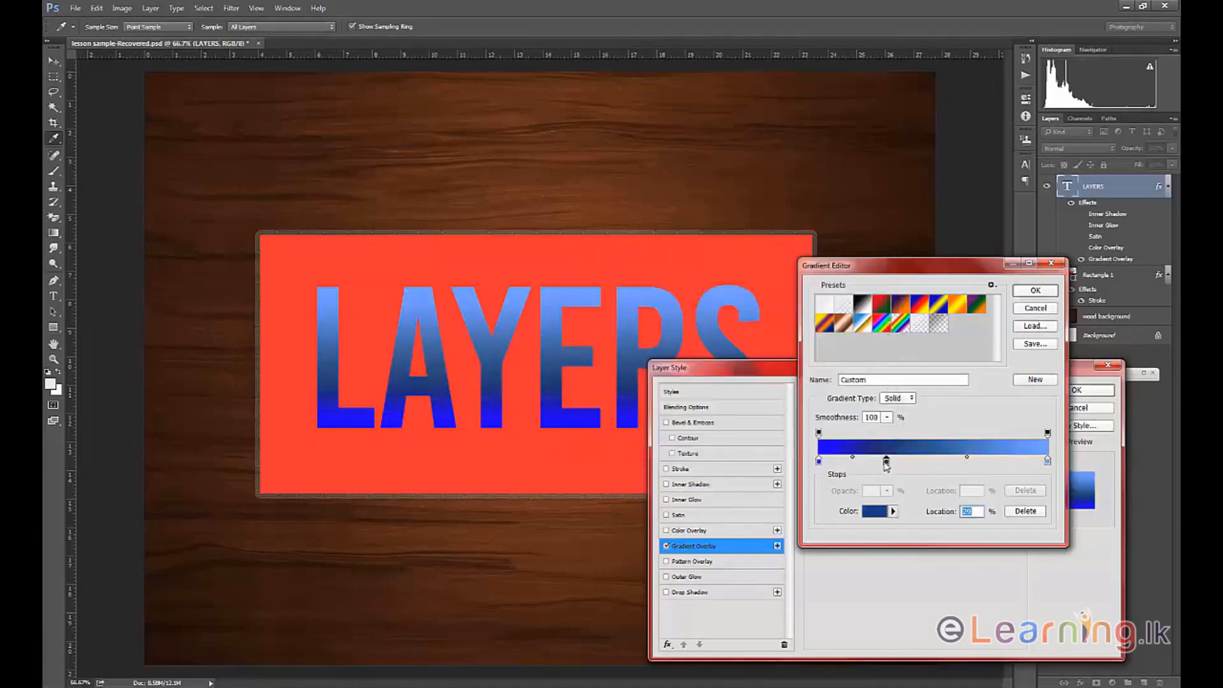
{"action": "left_click_drag", "start_coordinate": [887, 463], "coordinate": [932, 463]}
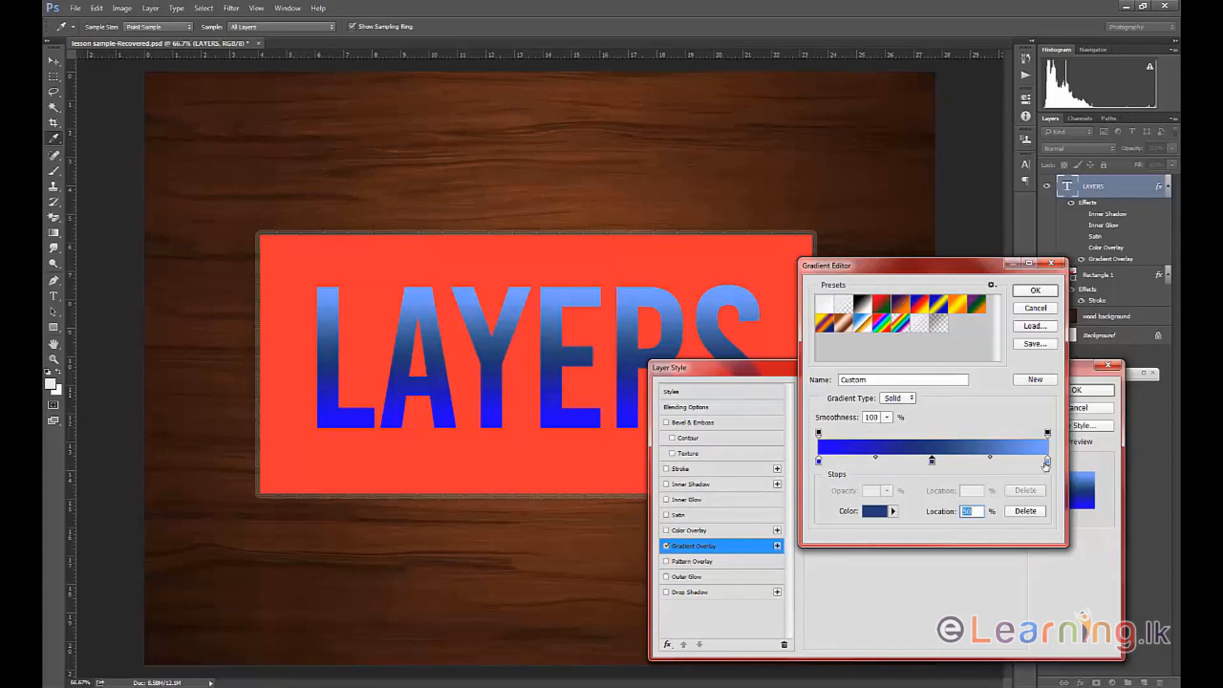
Move the middle dark blue stop to 39% and add another stop of the same color at 66%.
{"action": "left_click", "coordinate": [1048, 462]}
{"action": "mouse_move", "coordinate": [1049, 466]}
{"action": "left_mouse_down"}
{"action": "mouse_move", "coordinate": [969, 467]}
{"action": "mouse_move", "coordinate": [1055, 461]}
{"action": "left_mouse_up"}
{"action": "left_click_drag", "start_coordinate": [934, 464], "coordinate": [909, 463]}
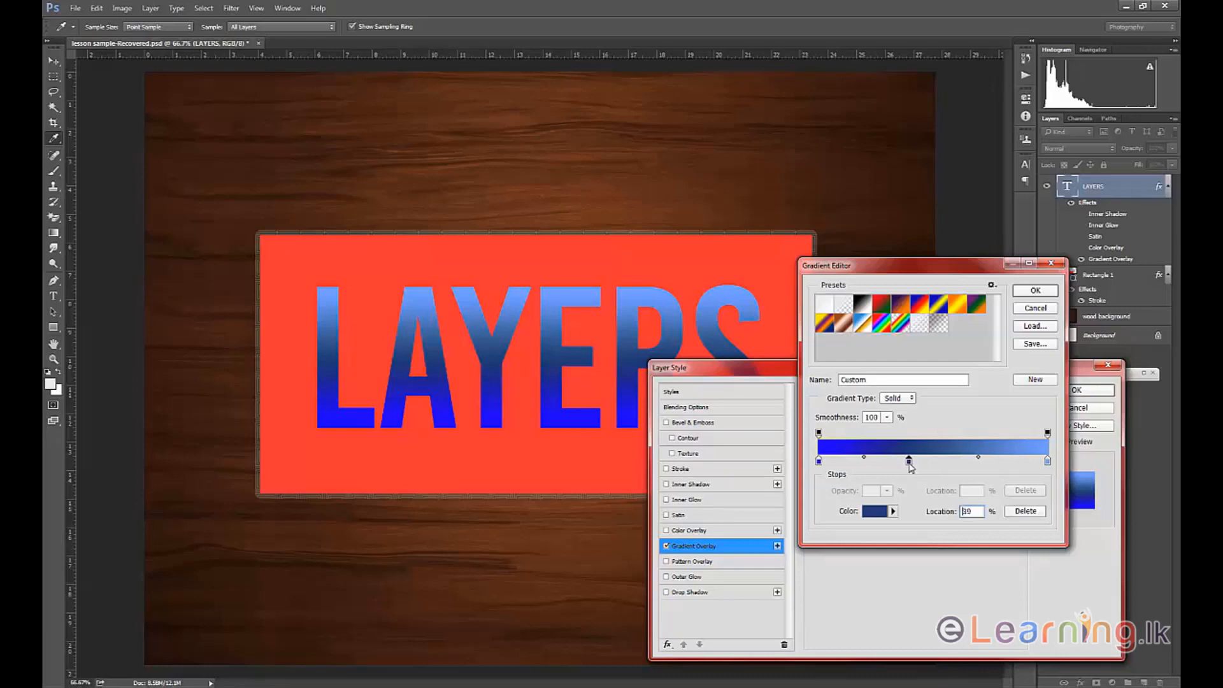
{"action": "left_click", "coordinate": [971, 461]}
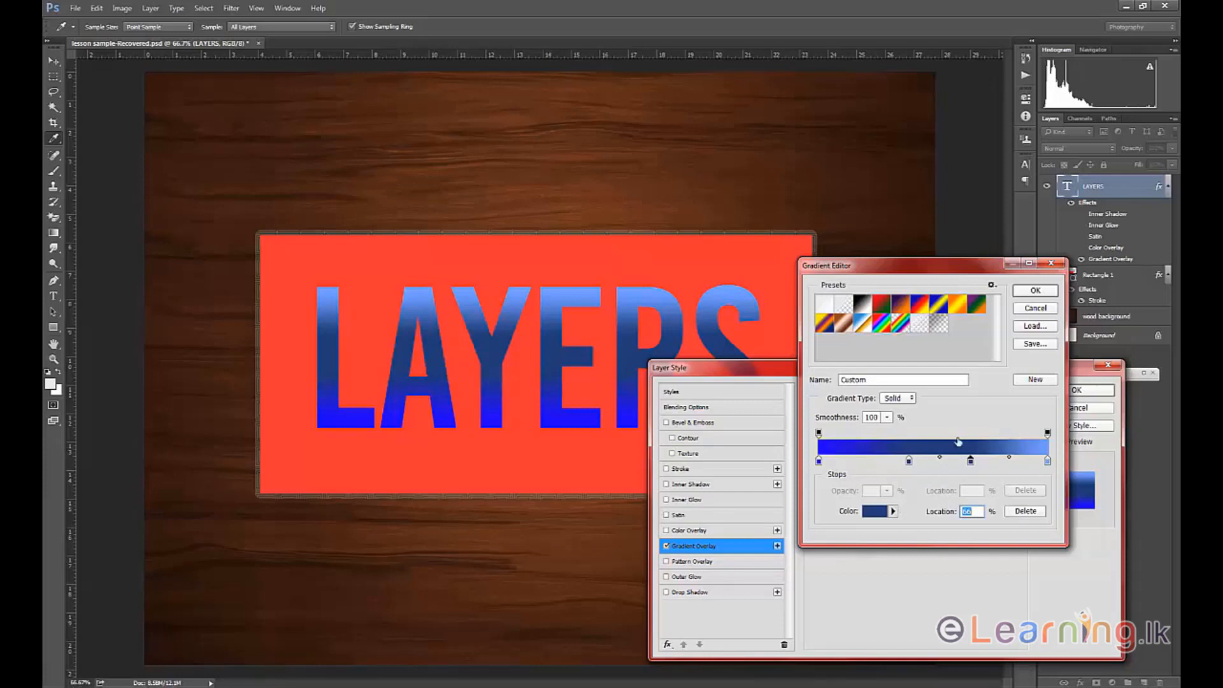
Try 0% on the opacity stop at the gradient's start, restore it to 100% and accept the gradient.
{"action": "left_click", "coordinate": [819, 434]}
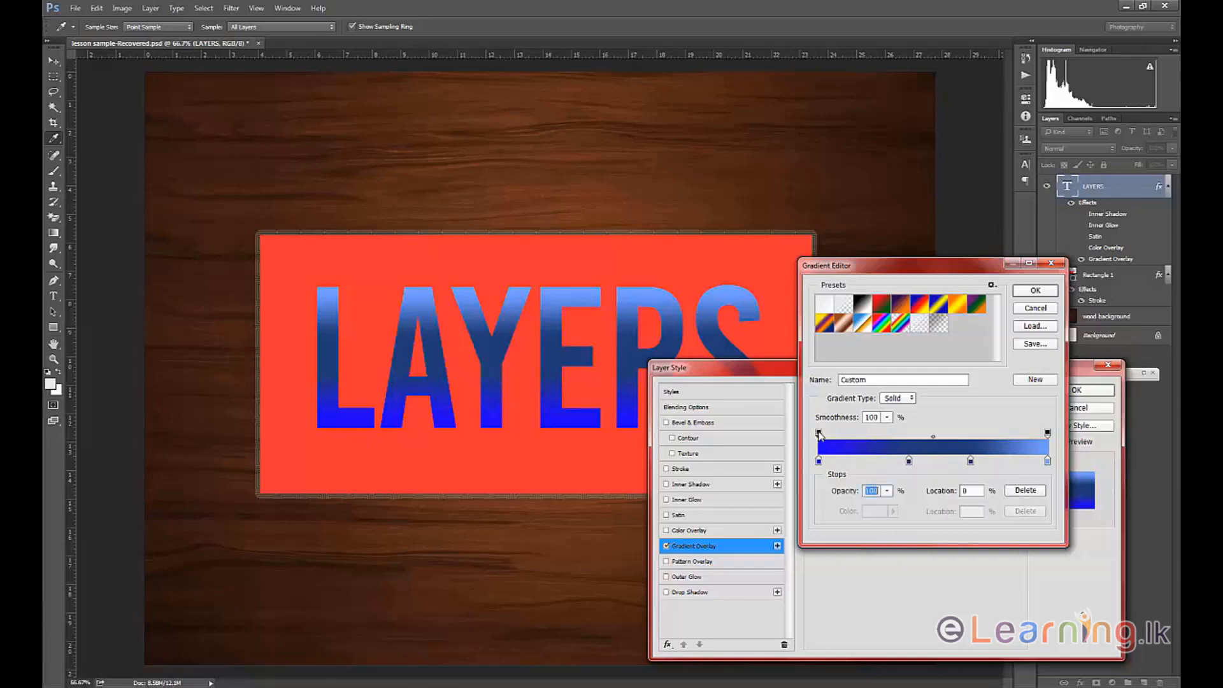
{"action": "left_click", "coordinate": [887, 490]}
{"action": "left_click_drag", "start_coordinate": [892, 508], "coordinate": [819, 511]}
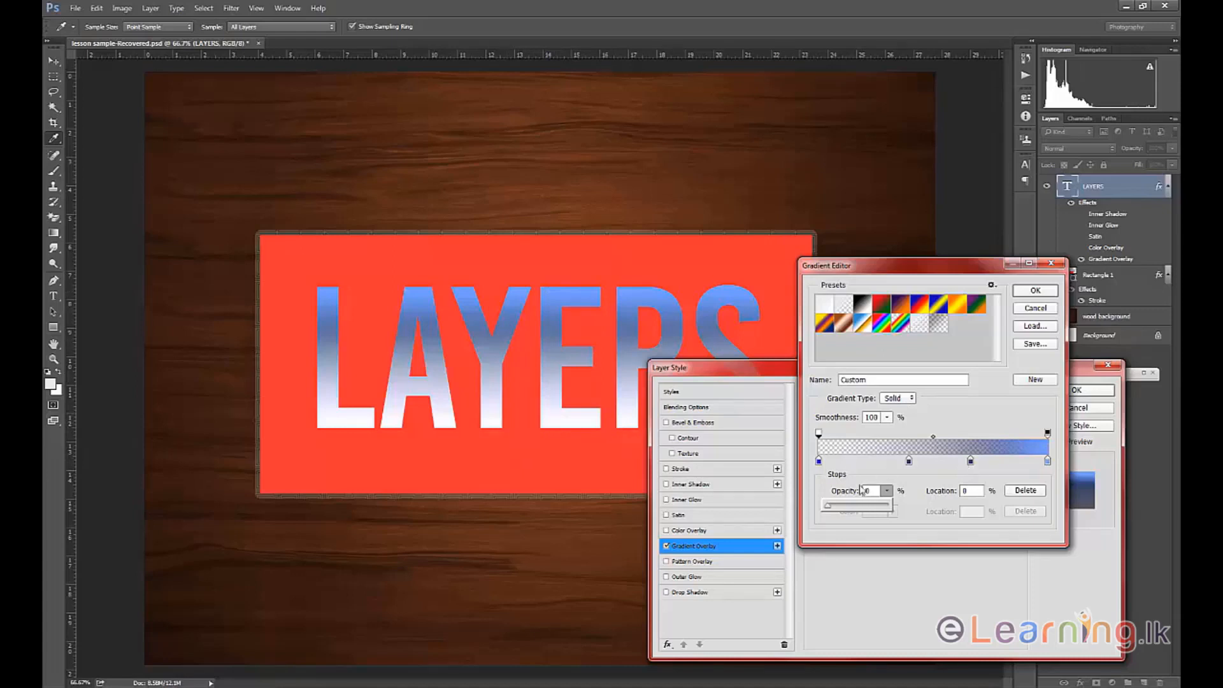
{"action": "left_click_drag", "start_coordinate": [828, 506], "coordinate": [891, 512]}
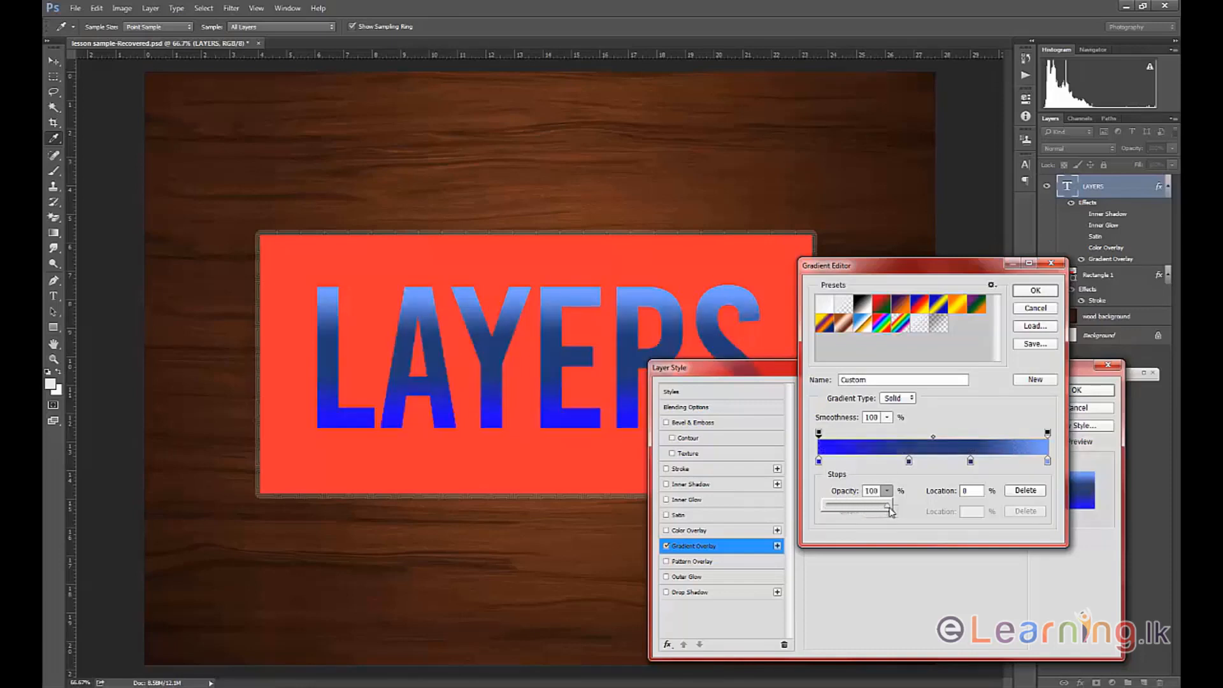
{"action": "mouse_move", "coordinate": [890, 508]}
{"action": "left_mouse_down"}
{"action": "mouse_move", "coordinate": [830, 512]}
{"action": "mouse_move", "coordinate": [891, 513]}
{"action": "left_mouse_up"}
{"action": "left_click", "coordinate": [1035, 290]}
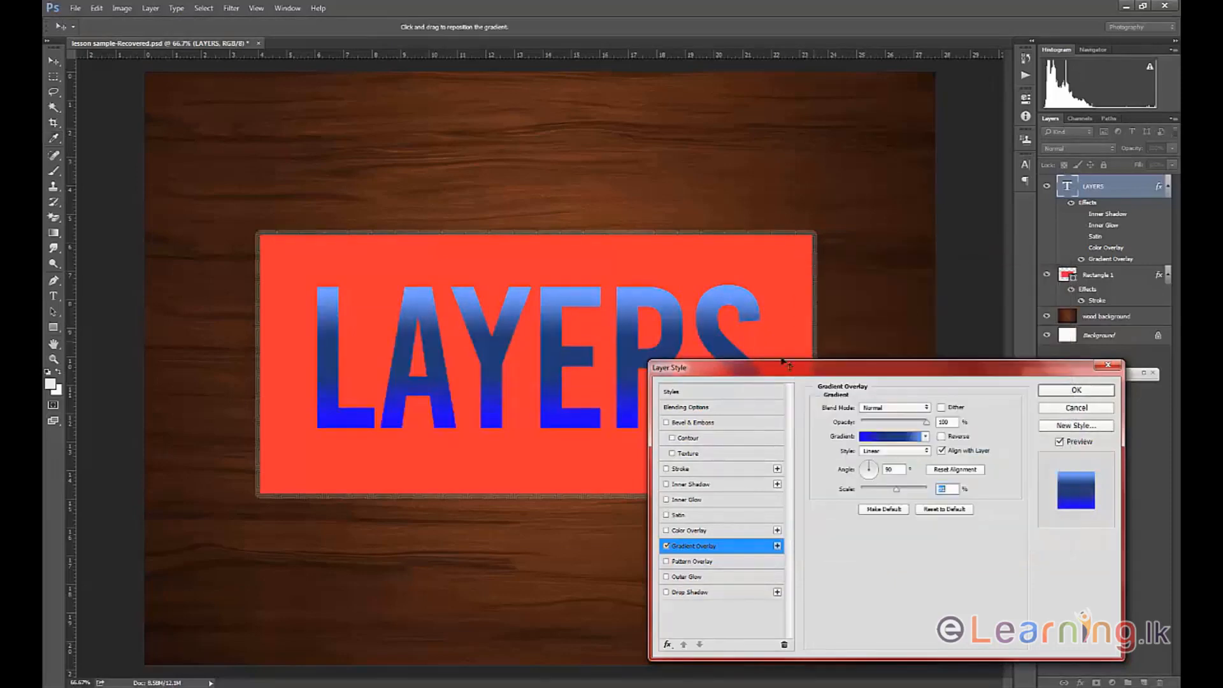
Turn off Gradient Overlay on the text and enable Pattern Overlay with its settings open.
{"action": "left_click_drag", "start_coordinate": [783, 361], "coordinate": [810, 296]}
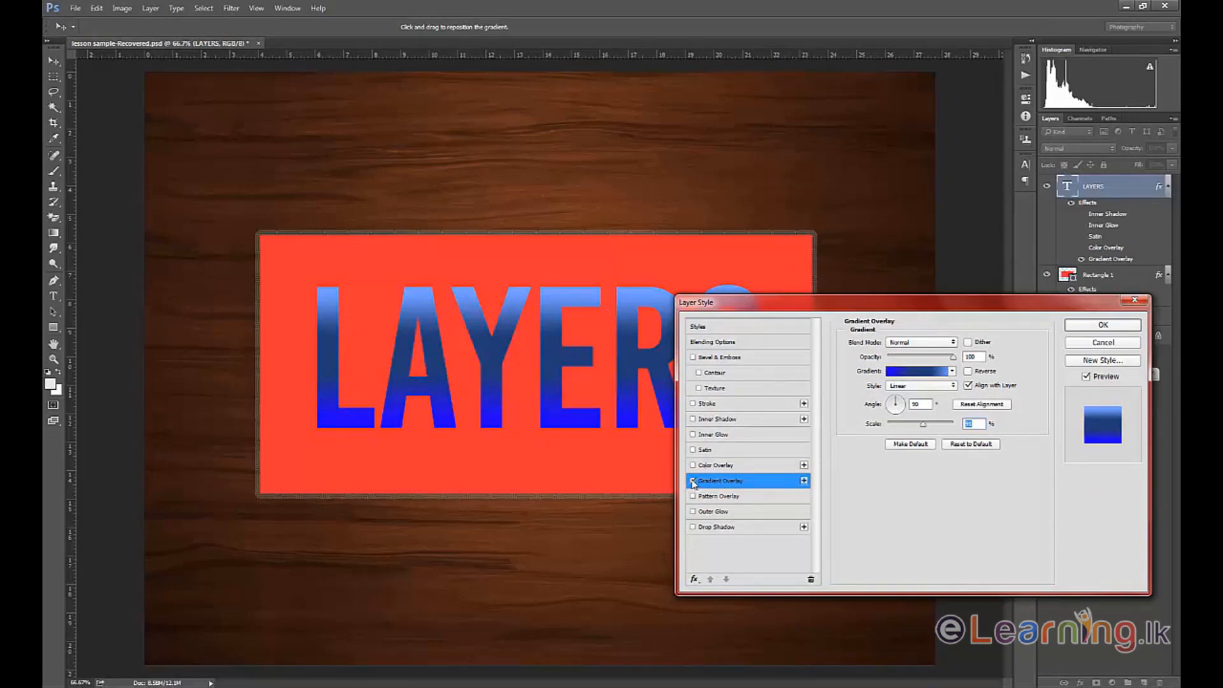
{"action": "left_click", "coordinate": [694, 482]}
{"action": "left_click", "coordinate": [693, 497]}
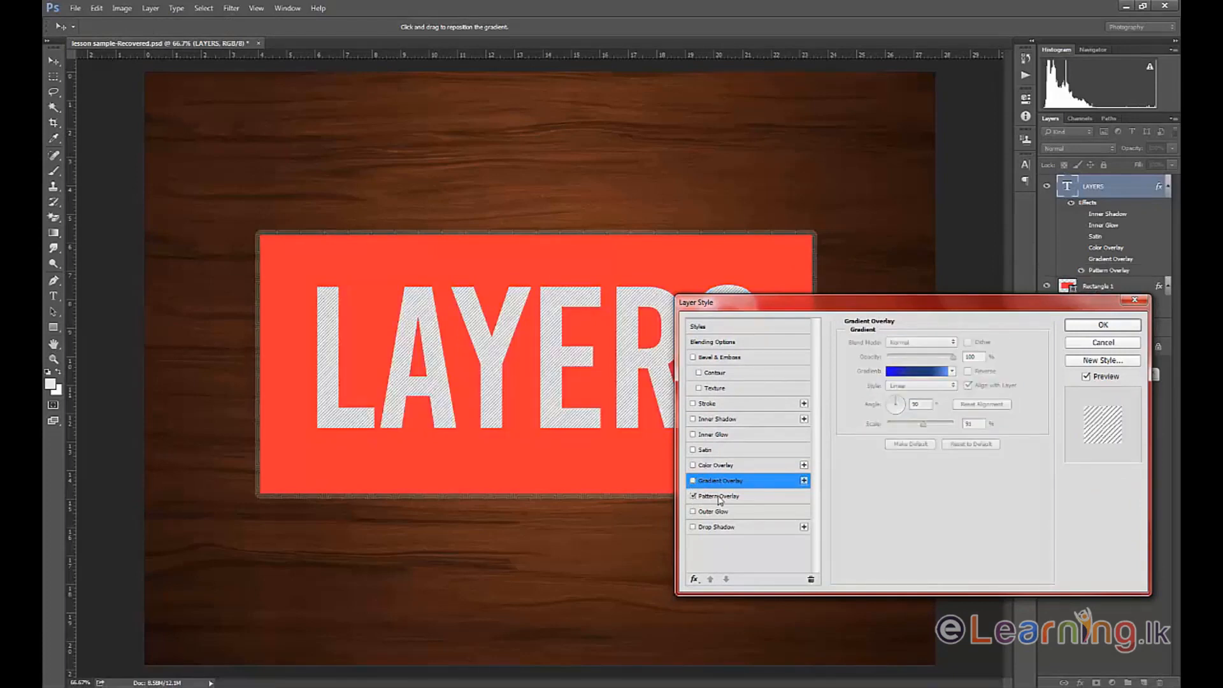
{"action": "left_click", "coordinate": [717, 496]}
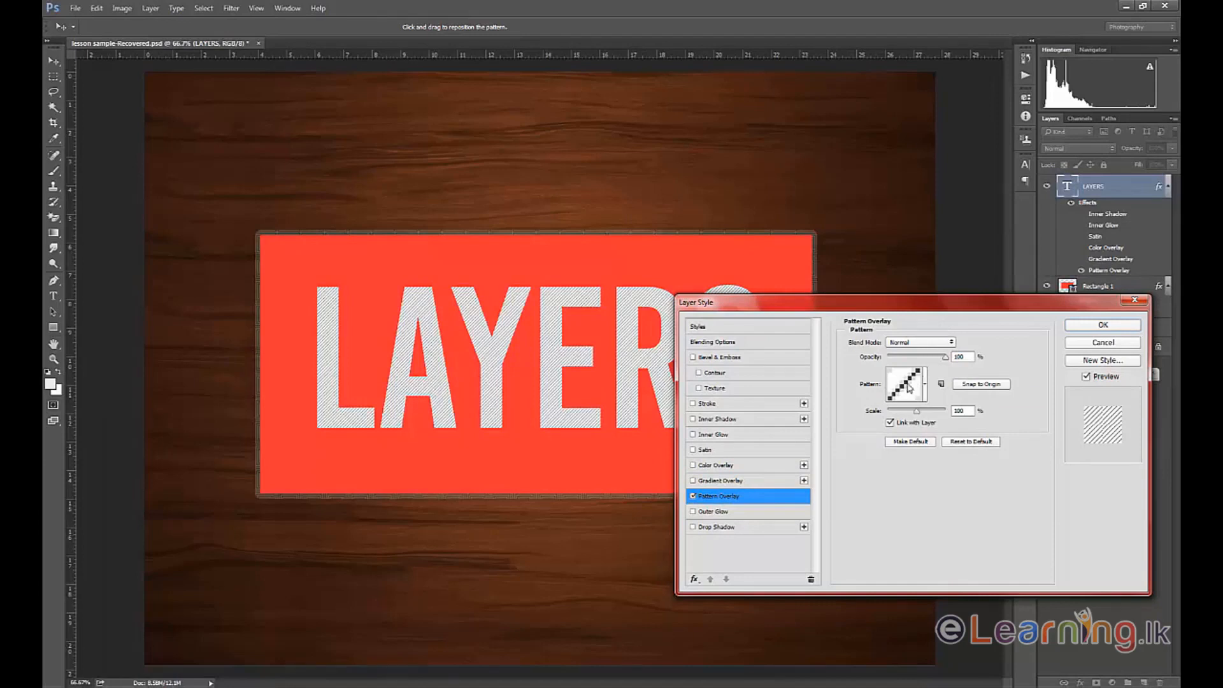
Try several preset patterns on the text, including the yellow texture, the grid and the dark blue texture.
{"action": "left_click", "coordinate": [910, 388]}
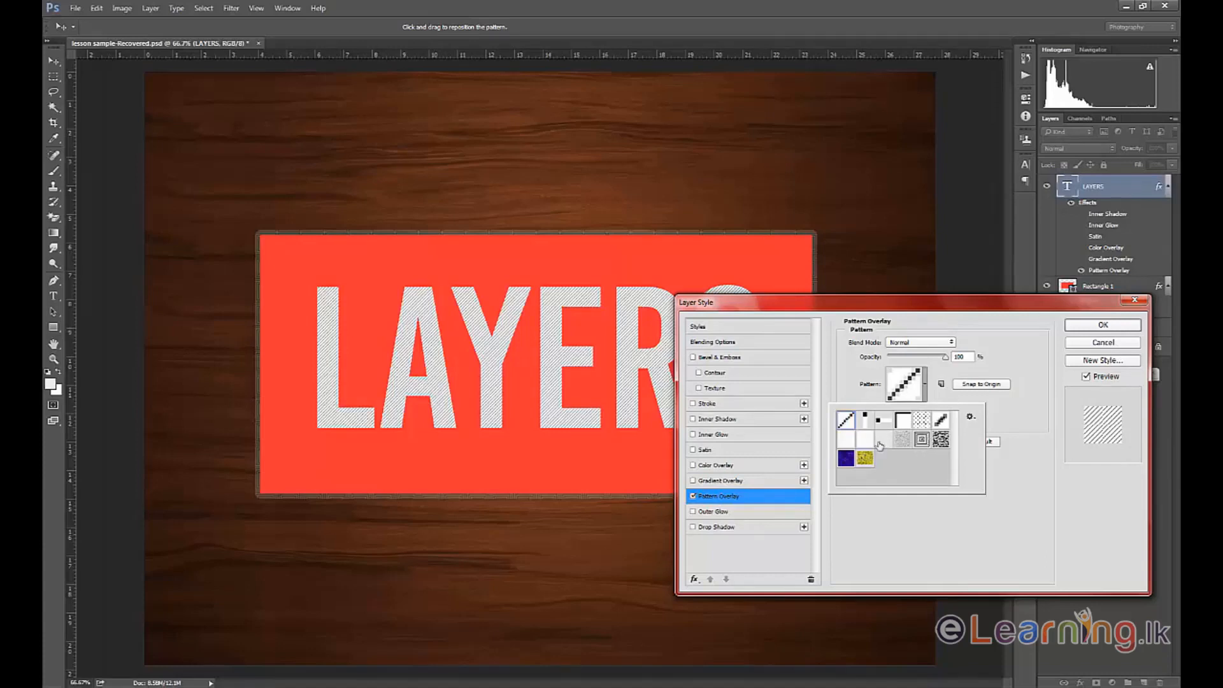
{"action": "left_click", "coordinate": [864, 458]}
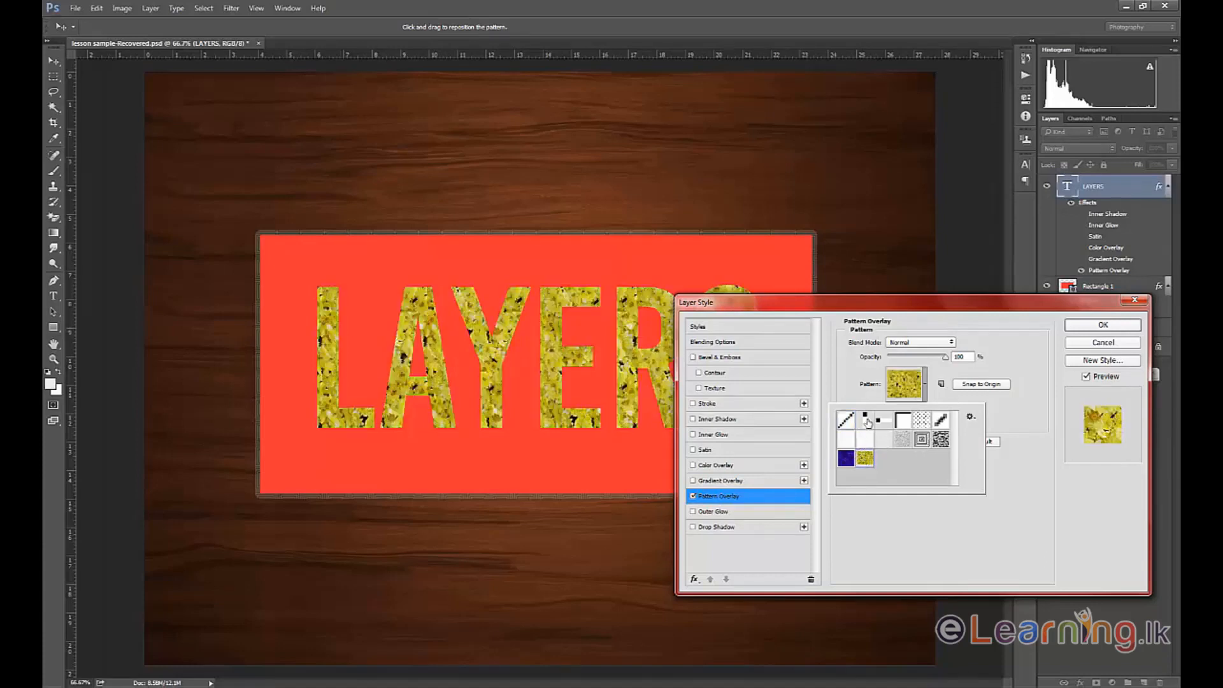
{"action": "left_click", "coordinate": [866, 421]}
{"action": "left_click", "coordinate": [847, 421]}
{"action": "left_click", "coordinate": [904, 422]}
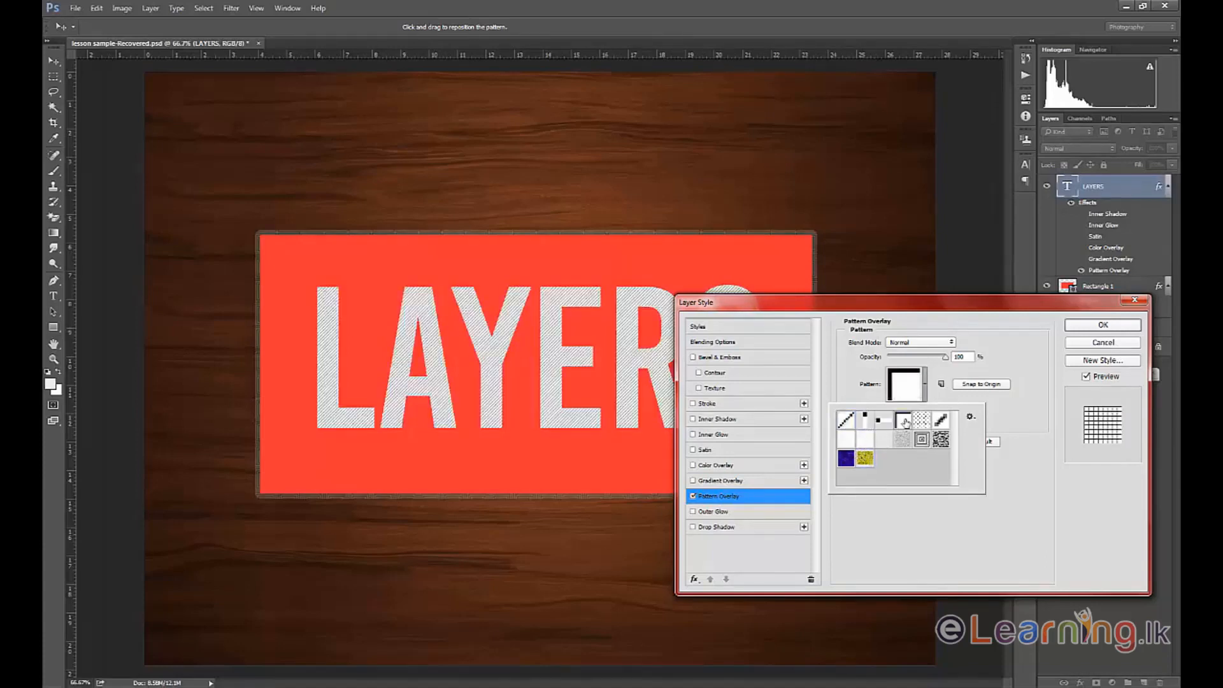
{"action": "left_click", "coordinate": [941, 439]}
{"action": "left_click", "coordinate": [865, 458]}
{"action": "left_click", "coordinate": [845, 458]}
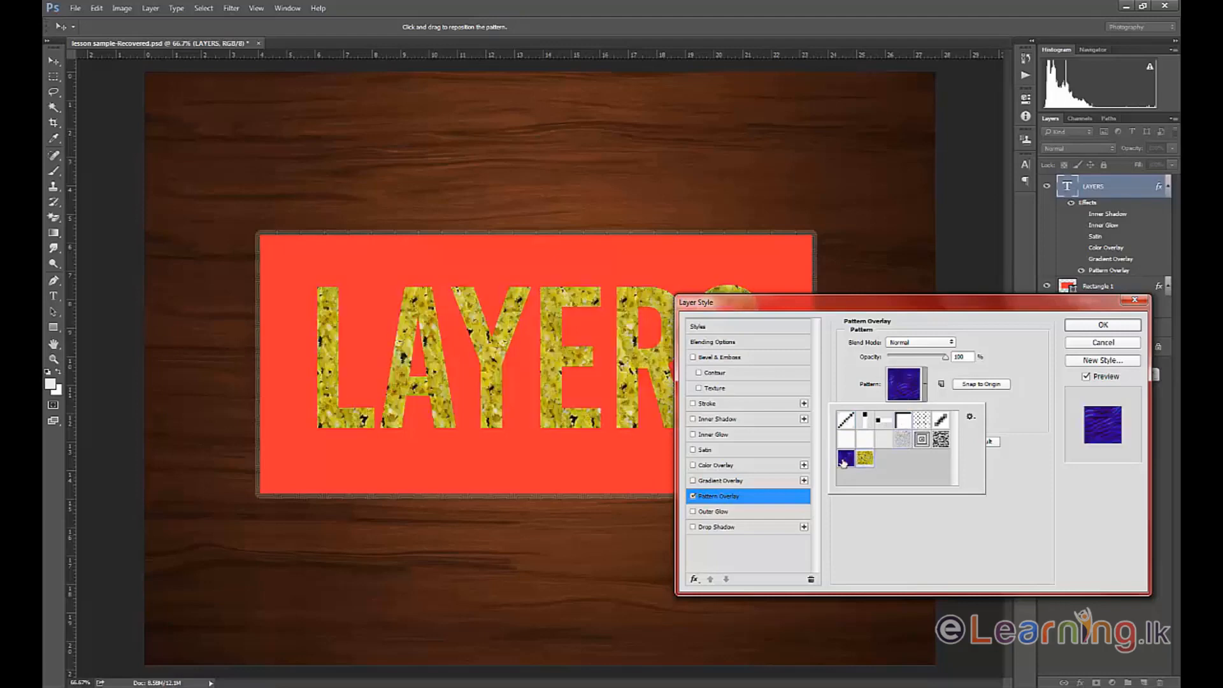
{"action": "left_click", "coordinate": [865, 440]}
{"action": "left_click", "coordinate": [846, 458]}
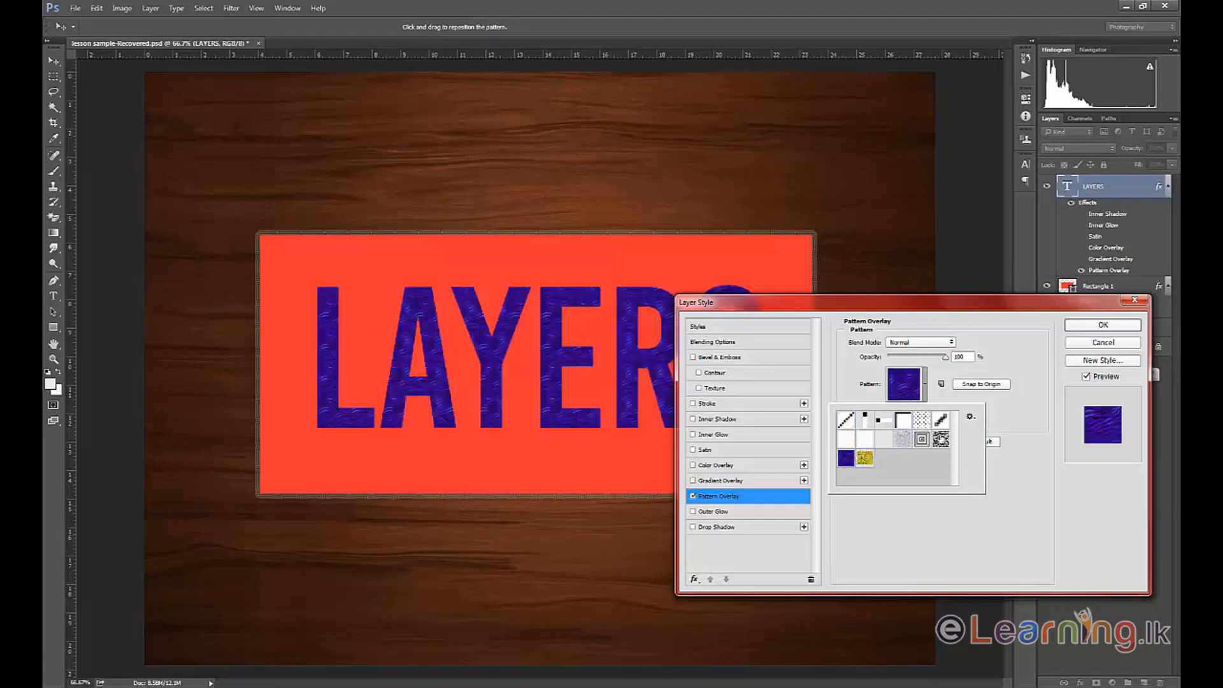
Choose the diagonal-line pattern for the overlay, set its opacity to 51% and reduce its scale.
{"action": "left_click", "coordinate": [971, 417]}
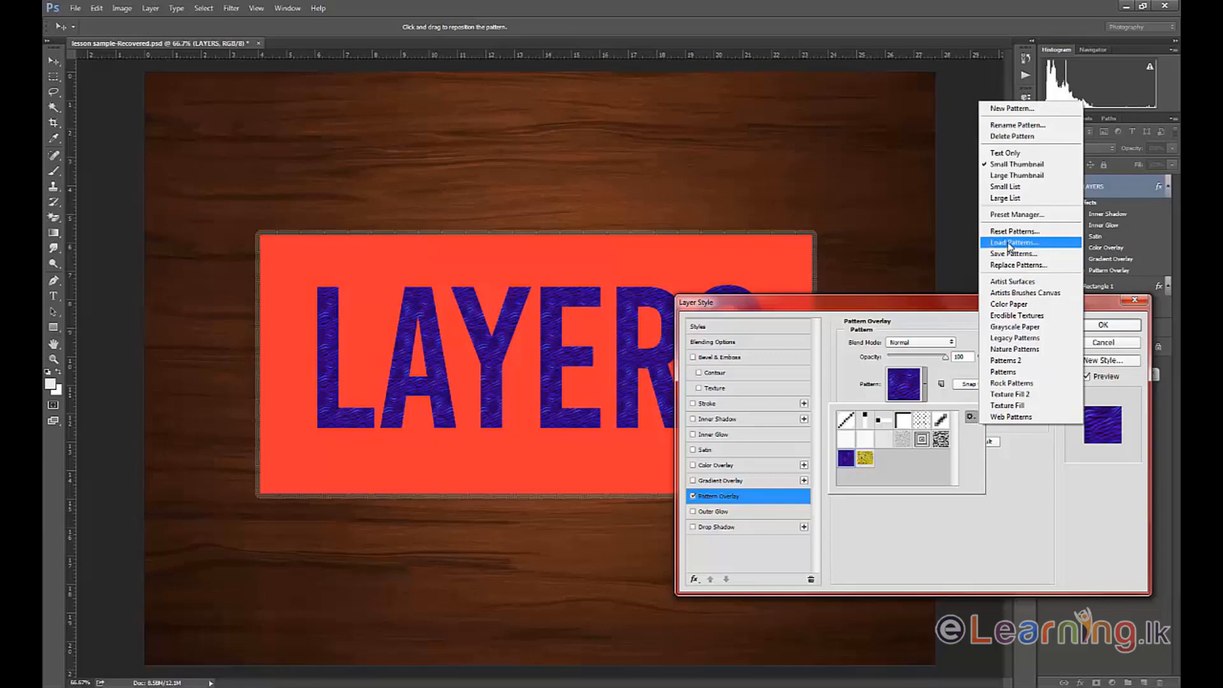
{"action": "left_click", "coordinate": [901, 472]}
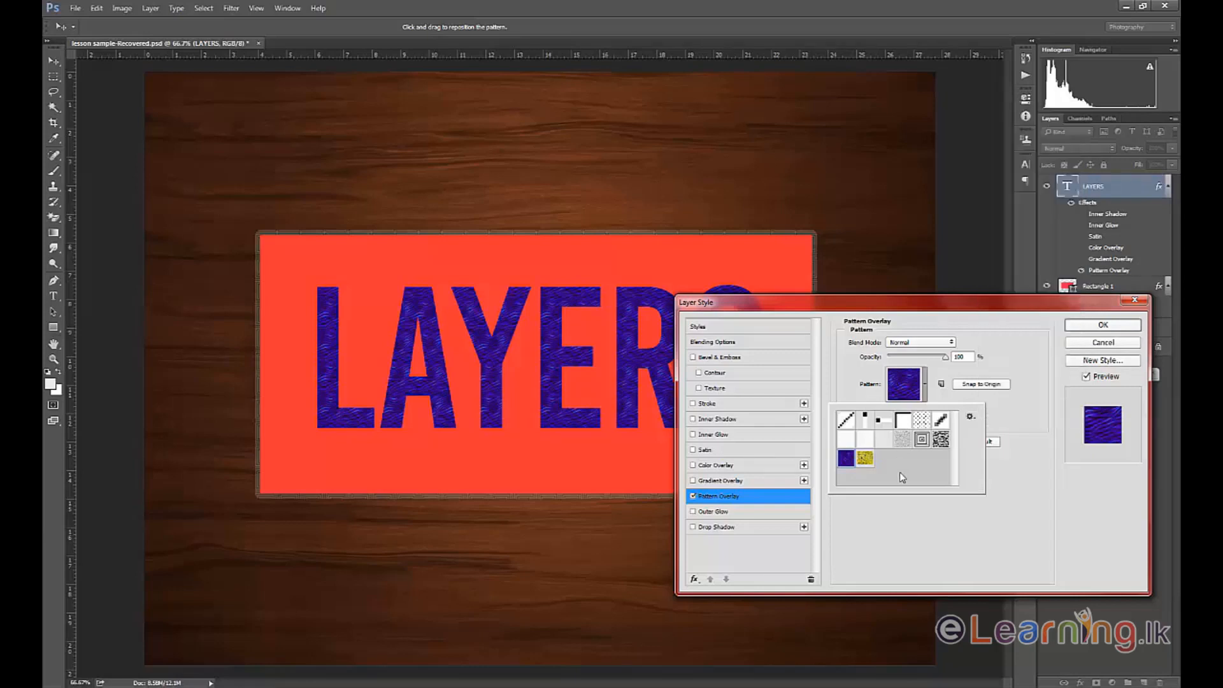
{"action": "left_click", "coordinate": [849, 423]}
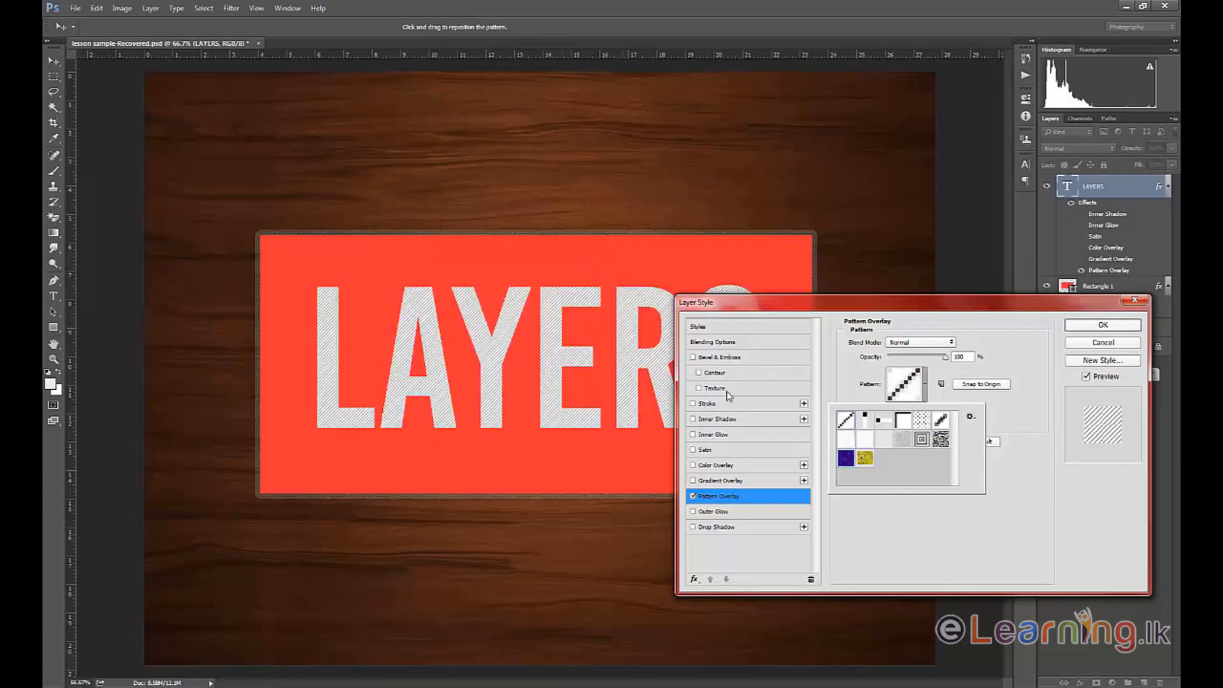
{"action": "left_click", "coordinate": [958, 541]}
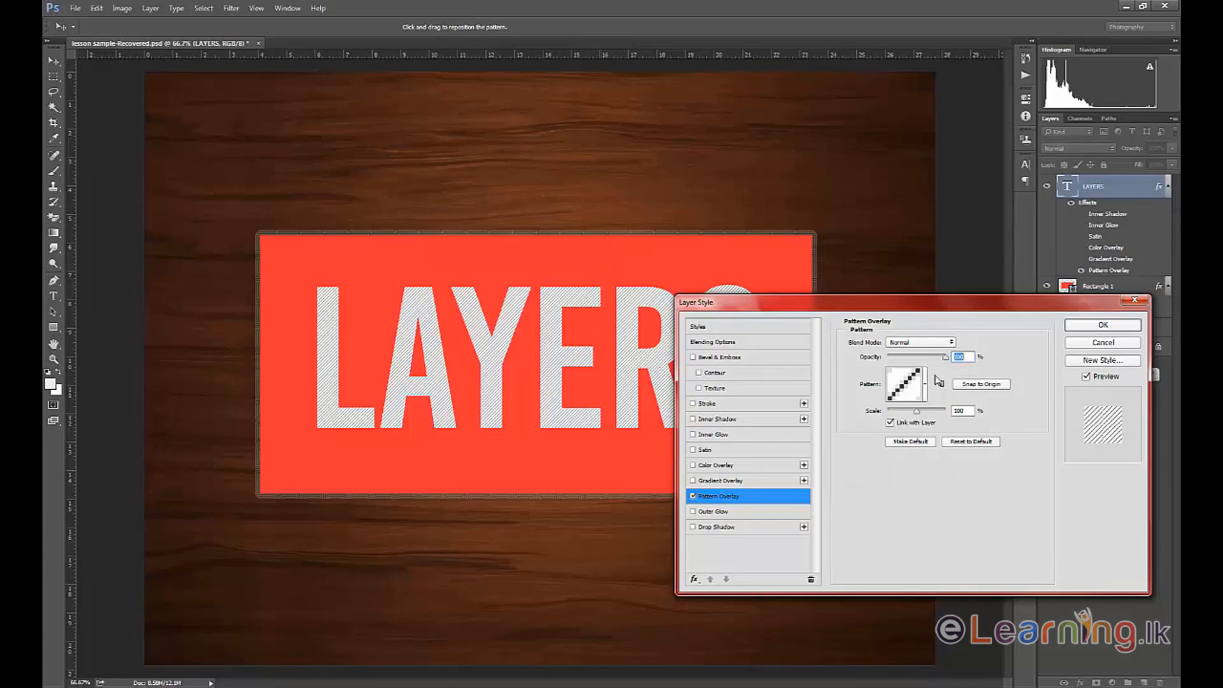
{"action": "left_click_drag", "start_coordinate": [946, 356], "coordinate": [918, 358]}
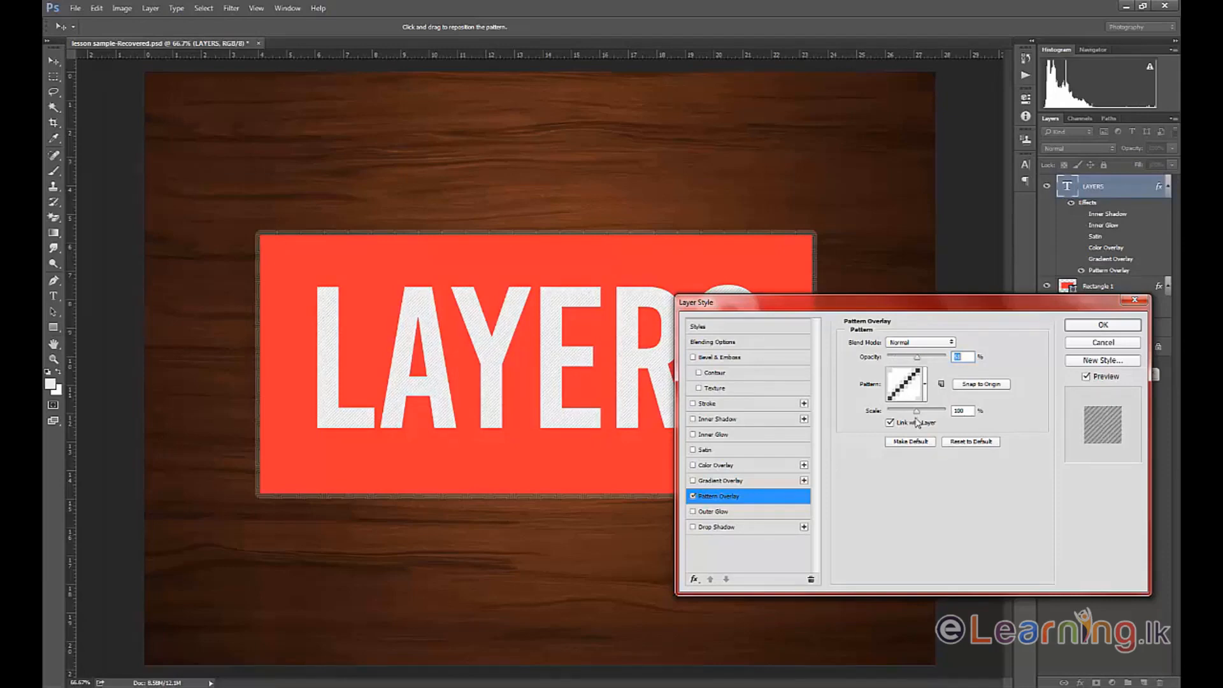
{"action": "mouse_move", "coordinate": [920, 413]}
{"action": "left_mouse_down"}
{"action": "mouse_move", "coordinate": [943, 415]}
{"action": "mouse_move", "coordinate": [911, 419]}
{"action": "left_mouse_up"}
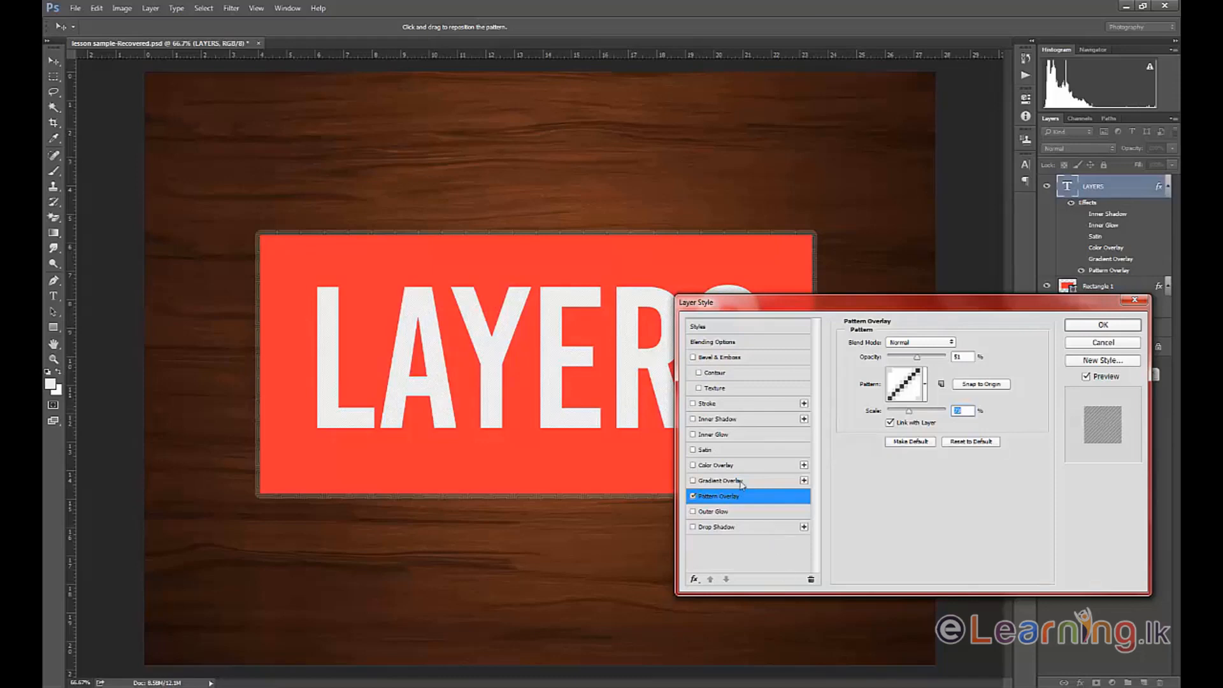
Turn off Pattern Overlay and enable Outer Glow on the text with its settings open.
{"action": "left_click", "coordinate": [694, 497]}
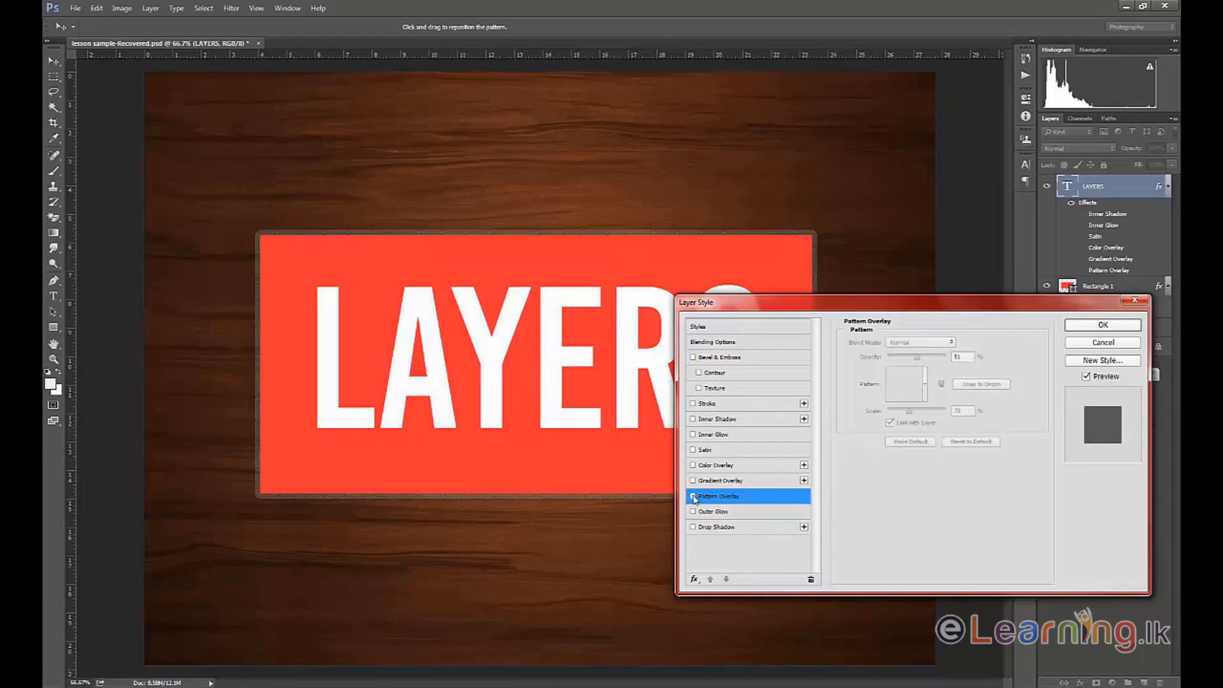
{"action": "left_click", "coordinate": [693, 512]}
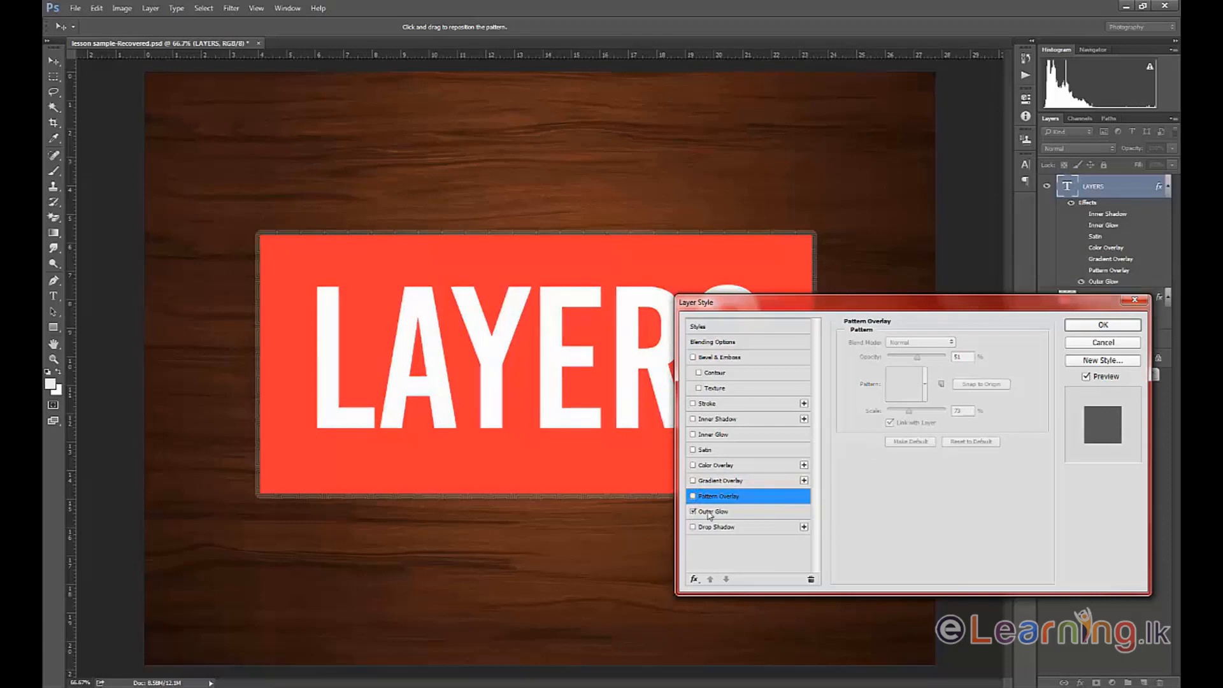
{"action": "left_click", "coordinate": [714, 513]}
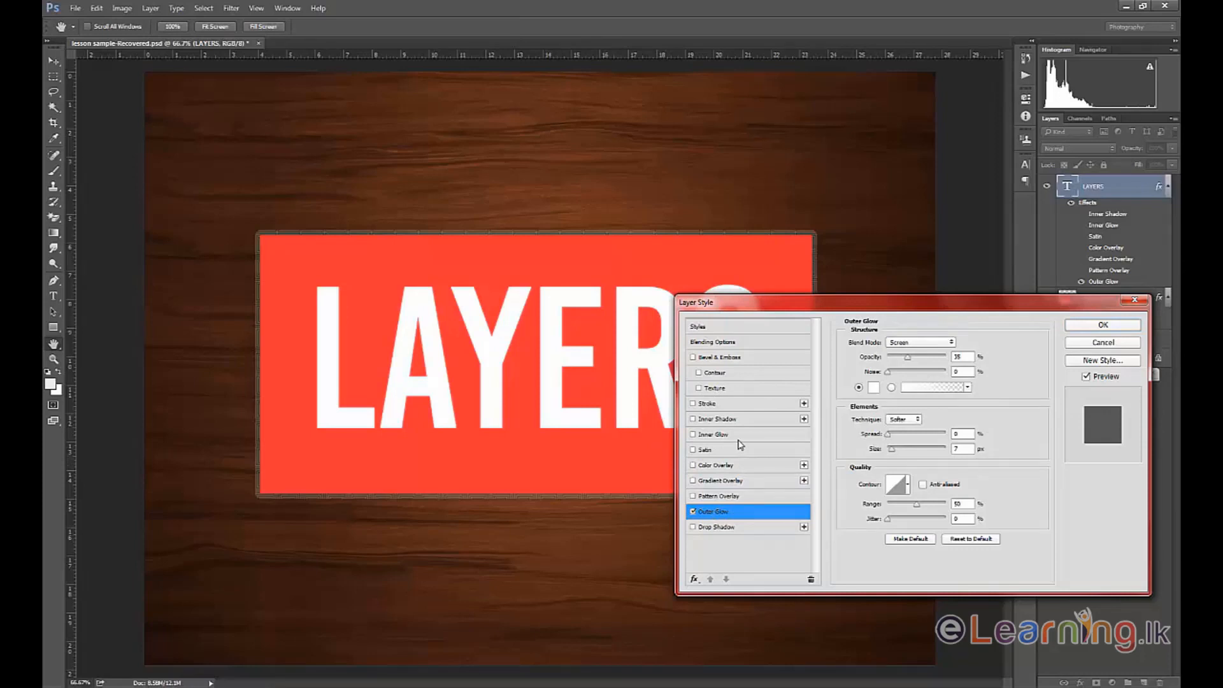
Set the Outer Glow to Normal blending, 96% opacity, 17% spread and 16 px size, and switch the effect off.
{"action": "left_click", "coordinate": [925, 344]}
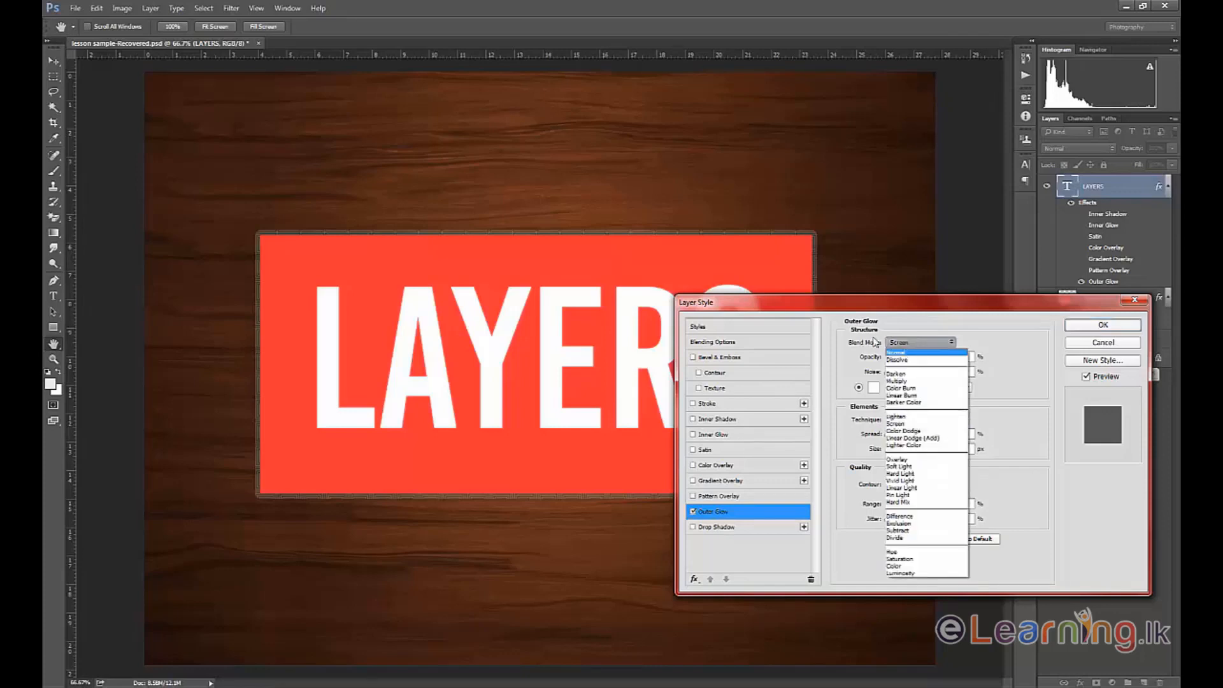
{"action": "left_click", "coordinate": [908, 353]}
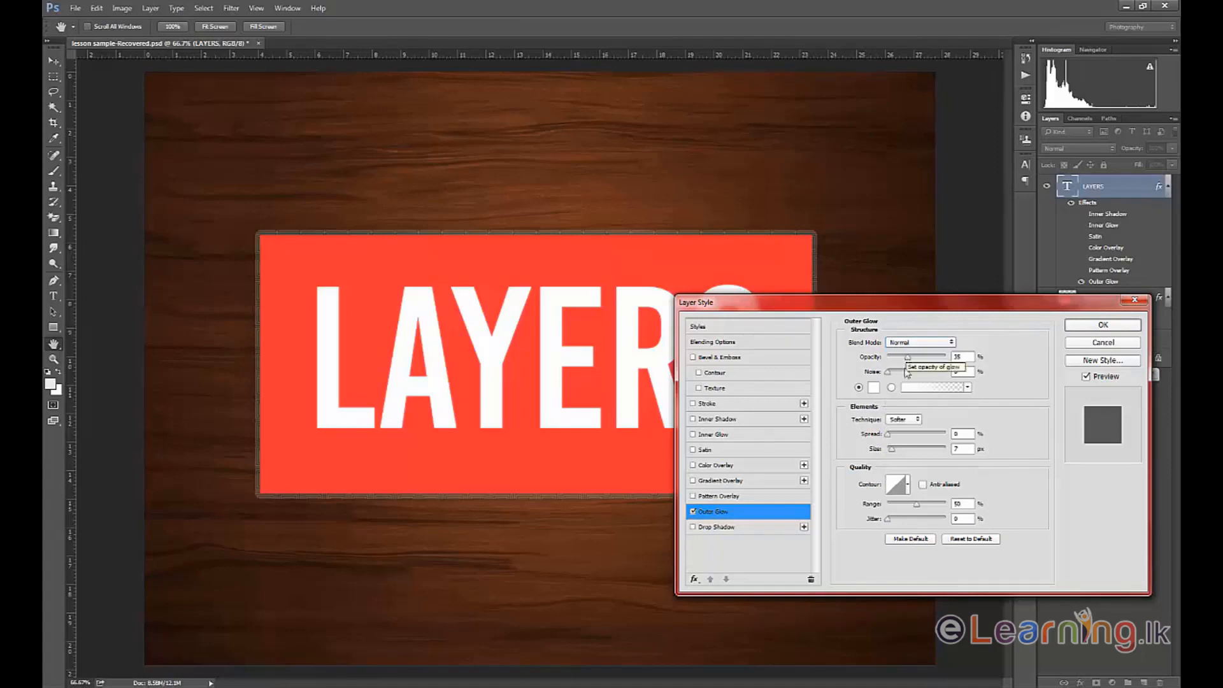
{"action": "left_click_drag", "start_coordinate": [910, 358], "coordinate": [944, 363]}
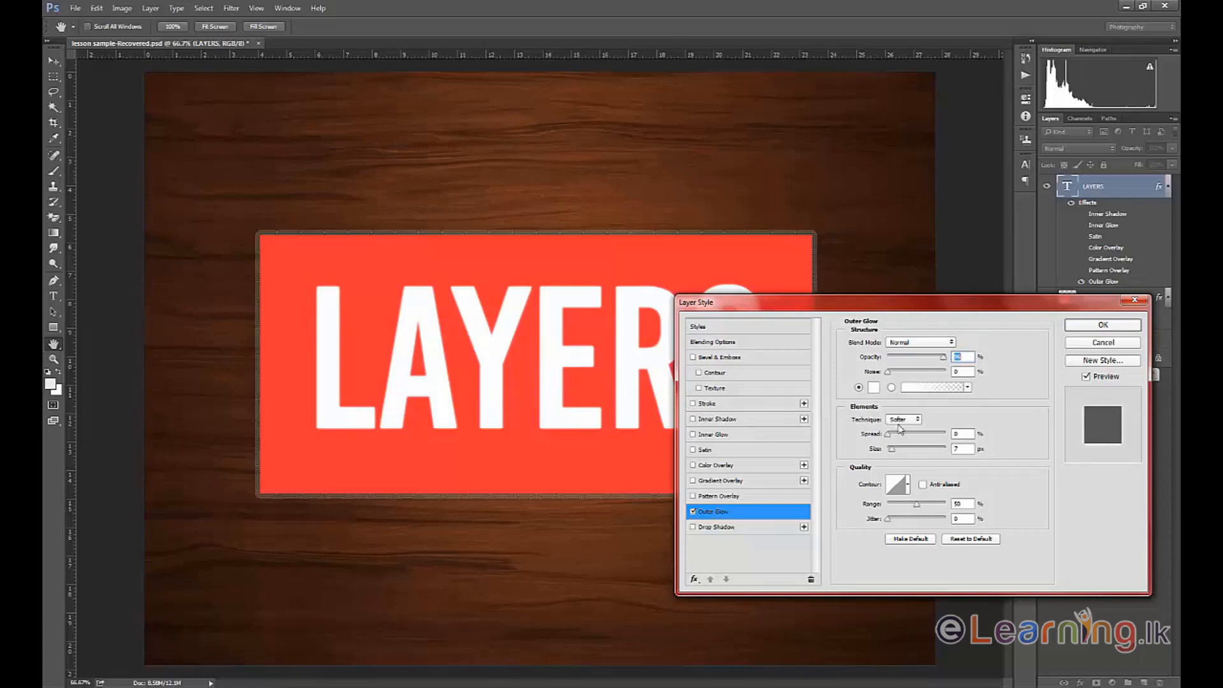
{"action": "left_click_drag", "start_coordinate": [890, 436], "coordinate": [901, 436]}
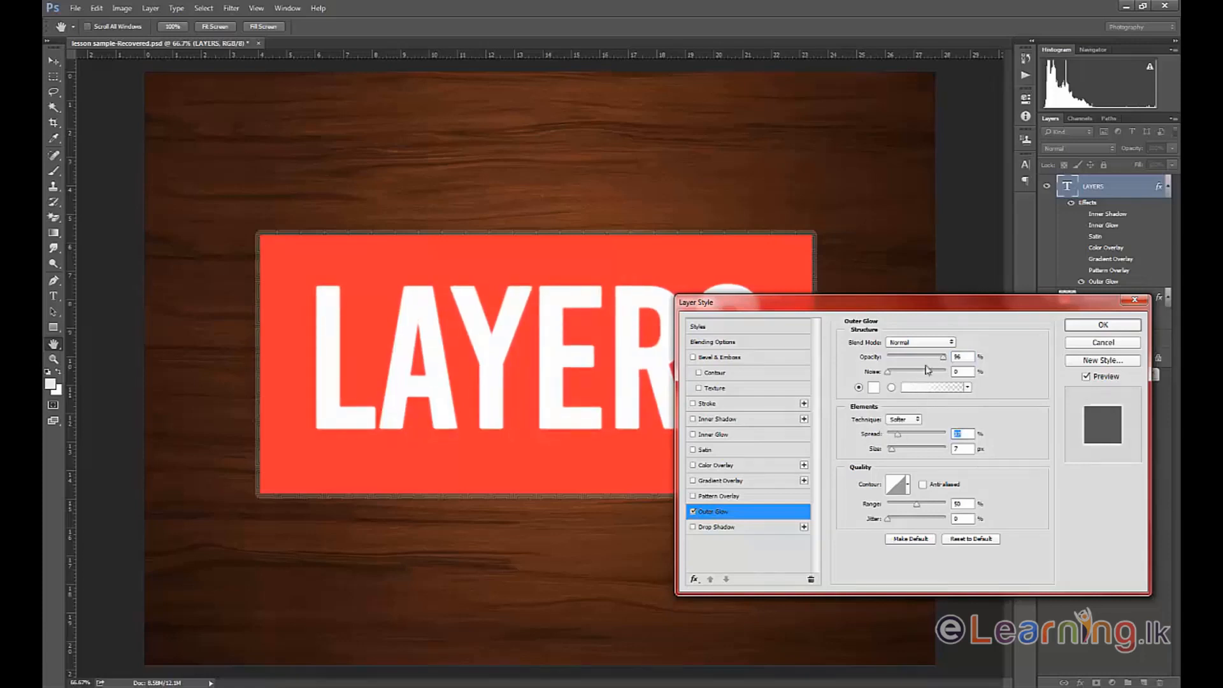
{"action": "left_click_drag", "start_coordinate": [891, 449], "coordinate": [895, 455]}
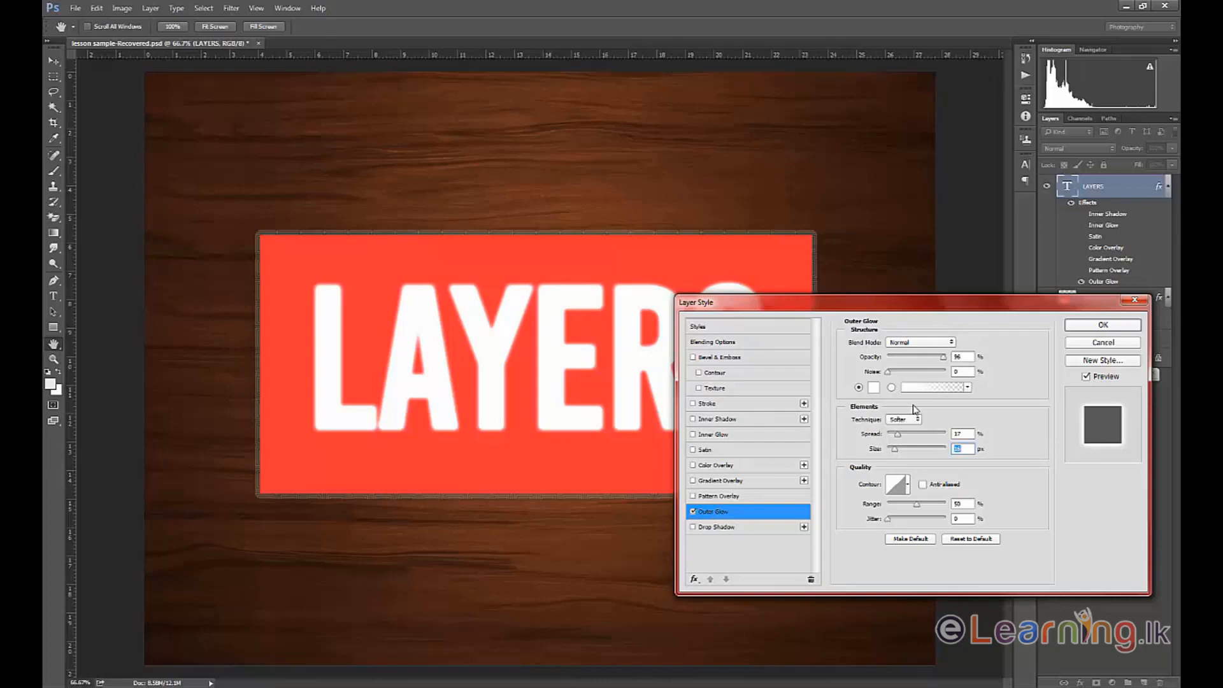
{"action": "left_click", "coordinate": [694, 511]}
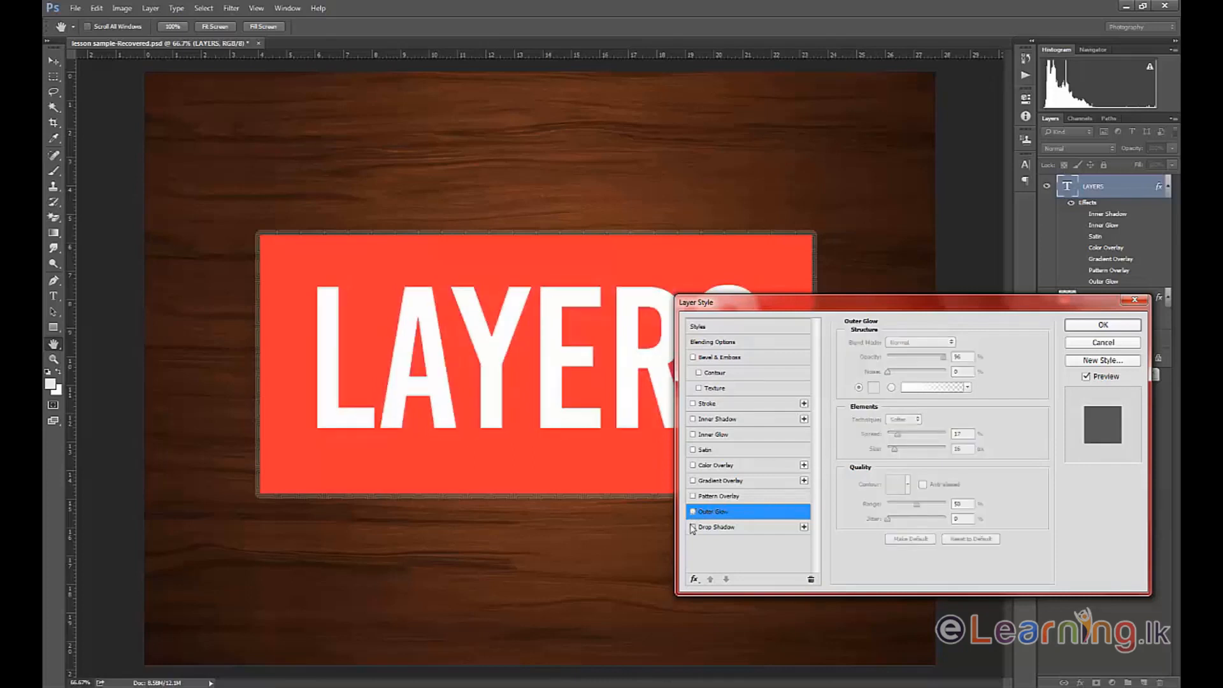
Enable Drop Shadow on the text and set its blend mode to Normal.
{"action": "left_click", "coordinate": [693, 528]}
{"action": "left_click", "coordinate": [714, 529]}
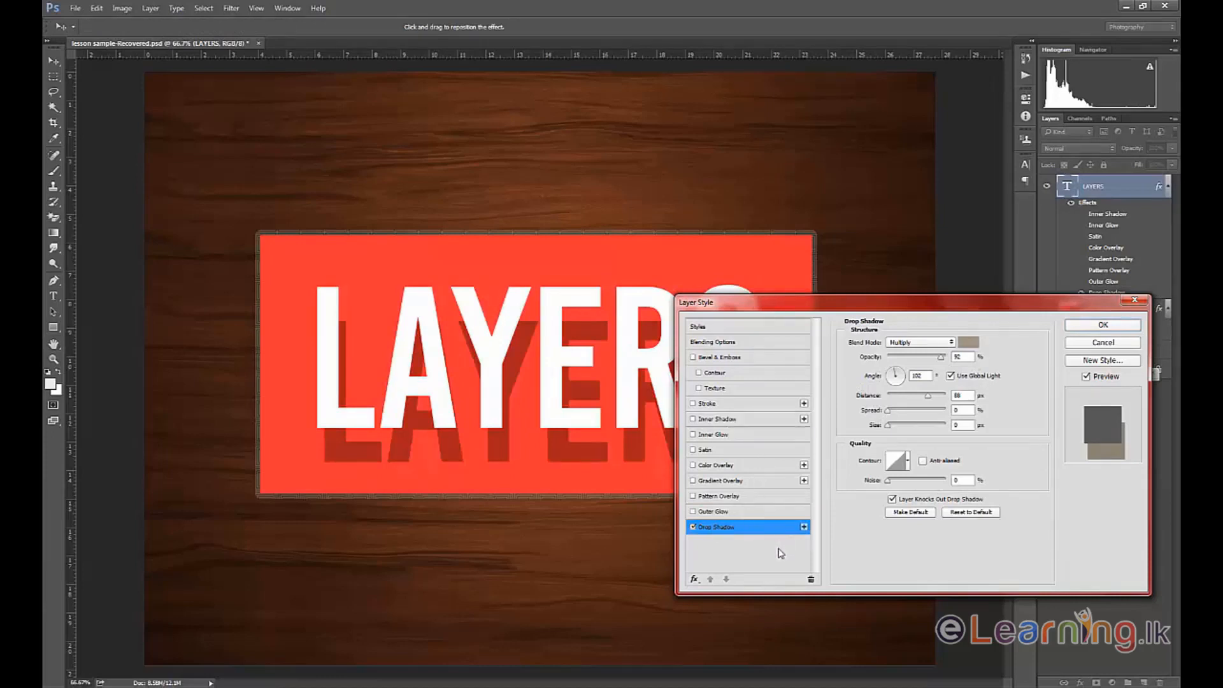
{"action": "left_click", "coordinate": [920, 343]}
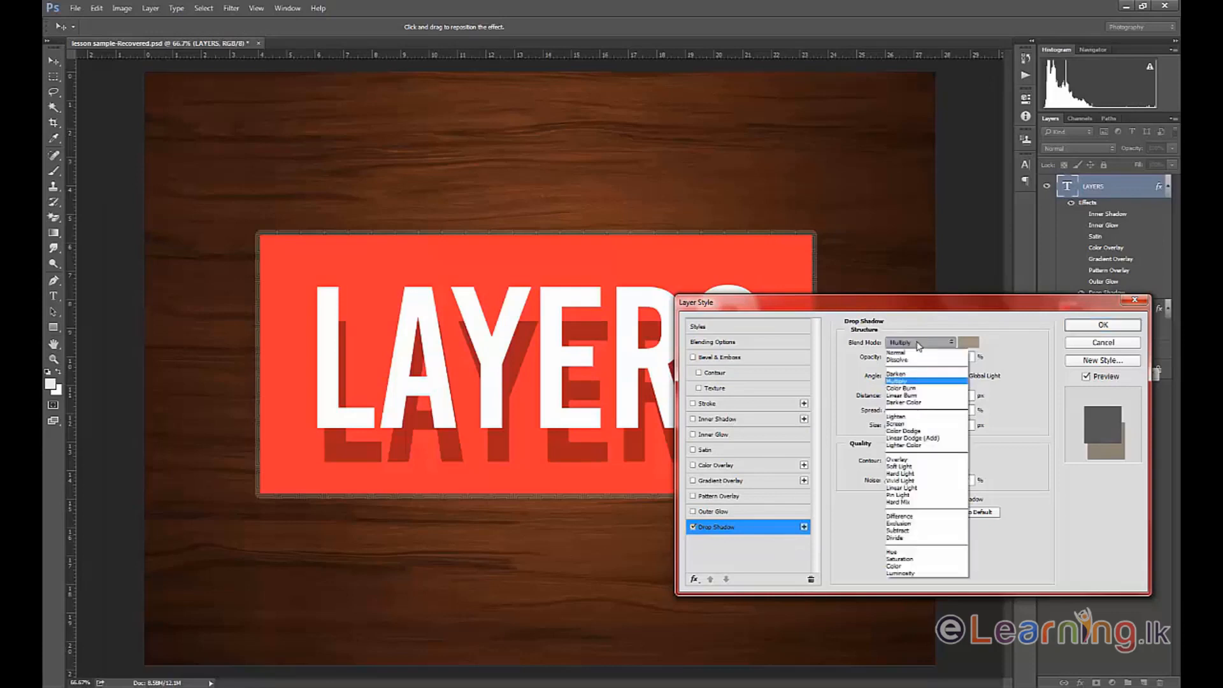
{"action": "left_click", "coordinate": [914, 355]}
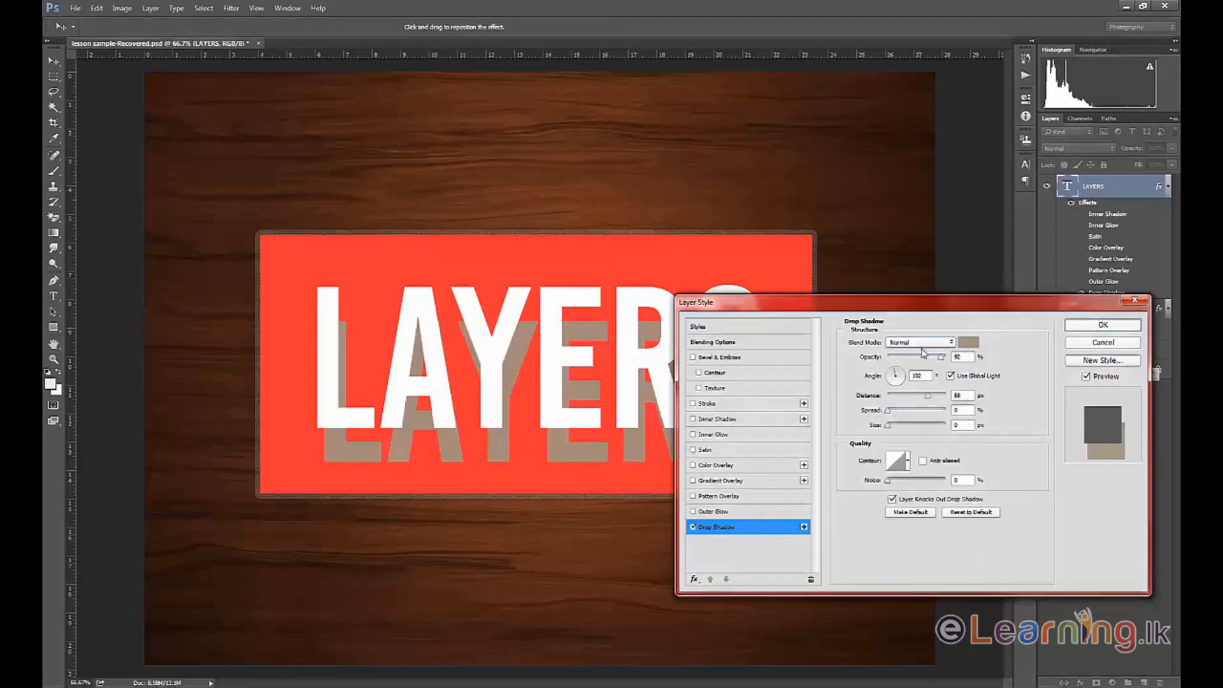
{"action": "left_click", "coordinate": [947, 344]}
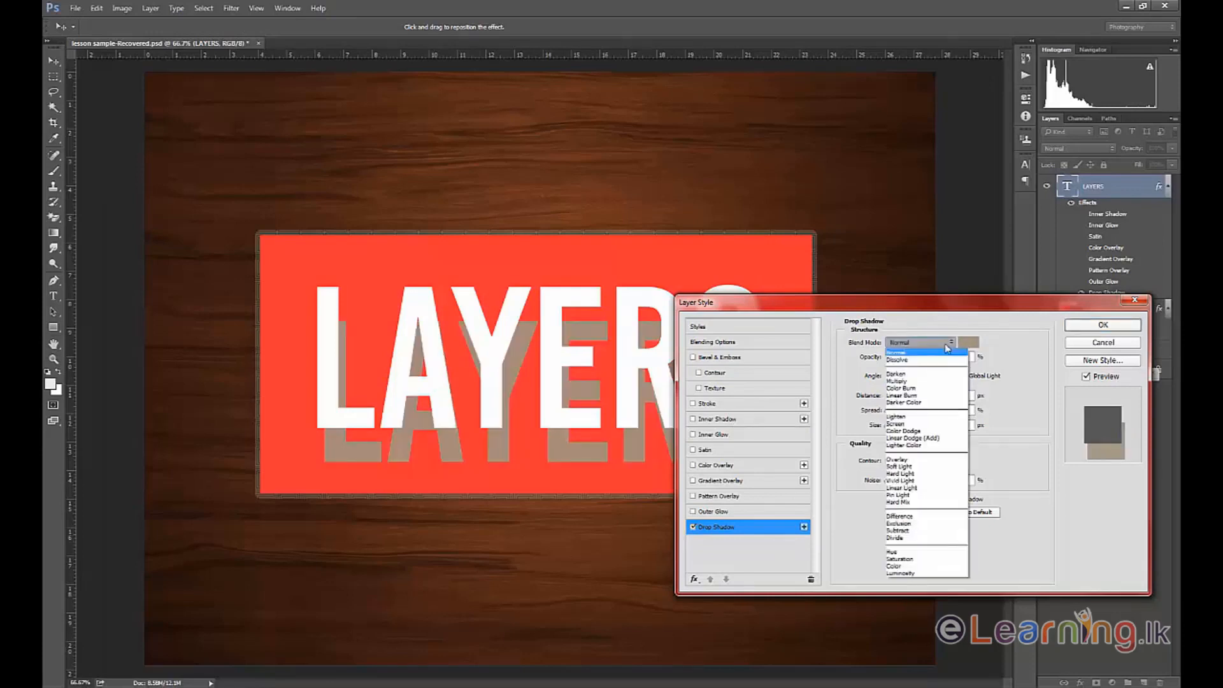
{"action": "left_click", "coordinate": [947, 351]}
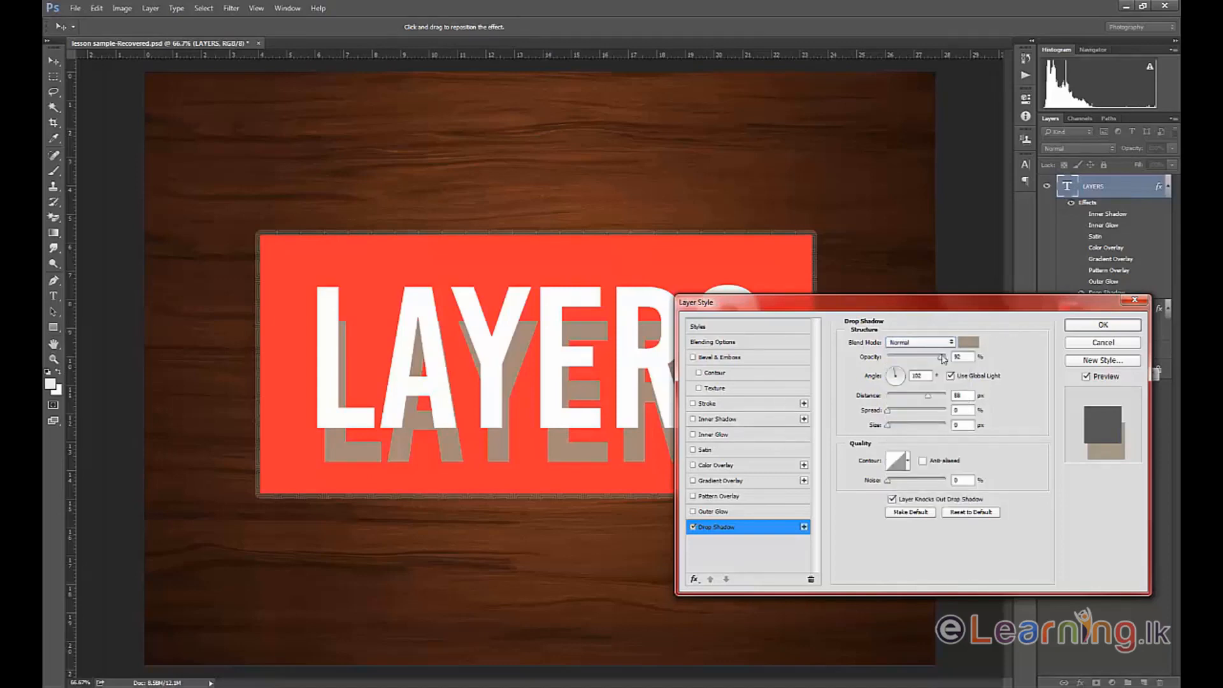
Change the drop shadow colour to dark grey #272727.
{"action": "left_click", "coordinate": [968, 343]}
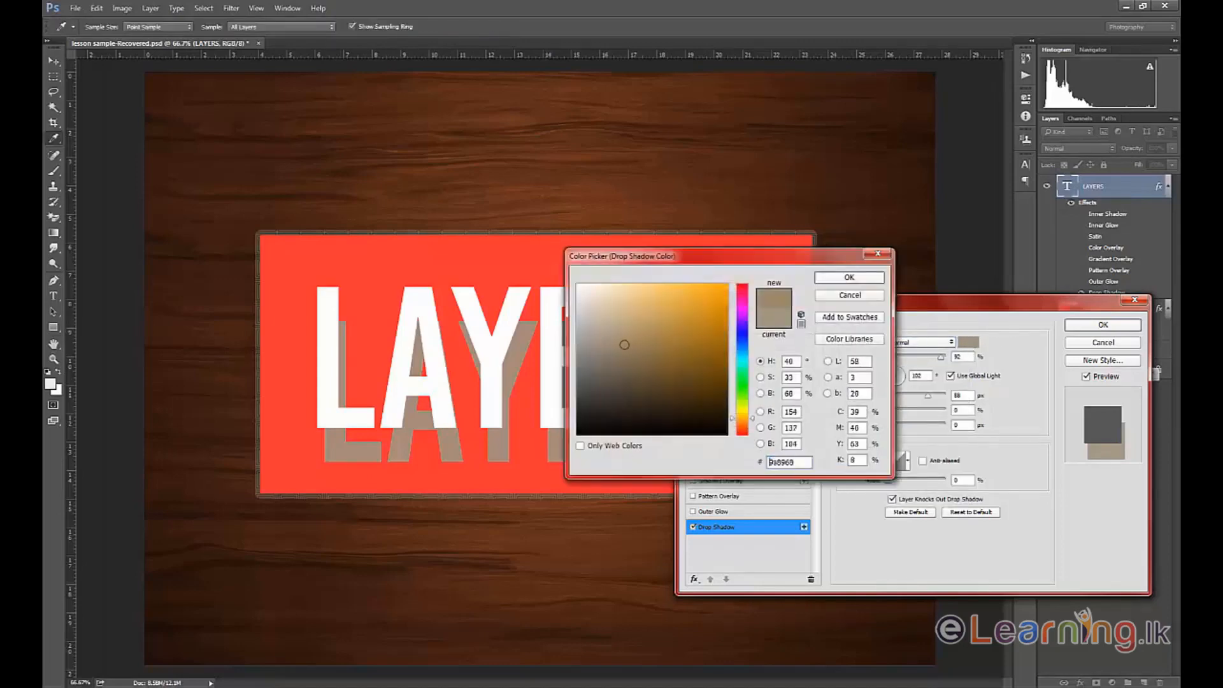
{"action": "left_click_drag", "start_coordinate": [624, 345], "coordinate": [574, 412]}
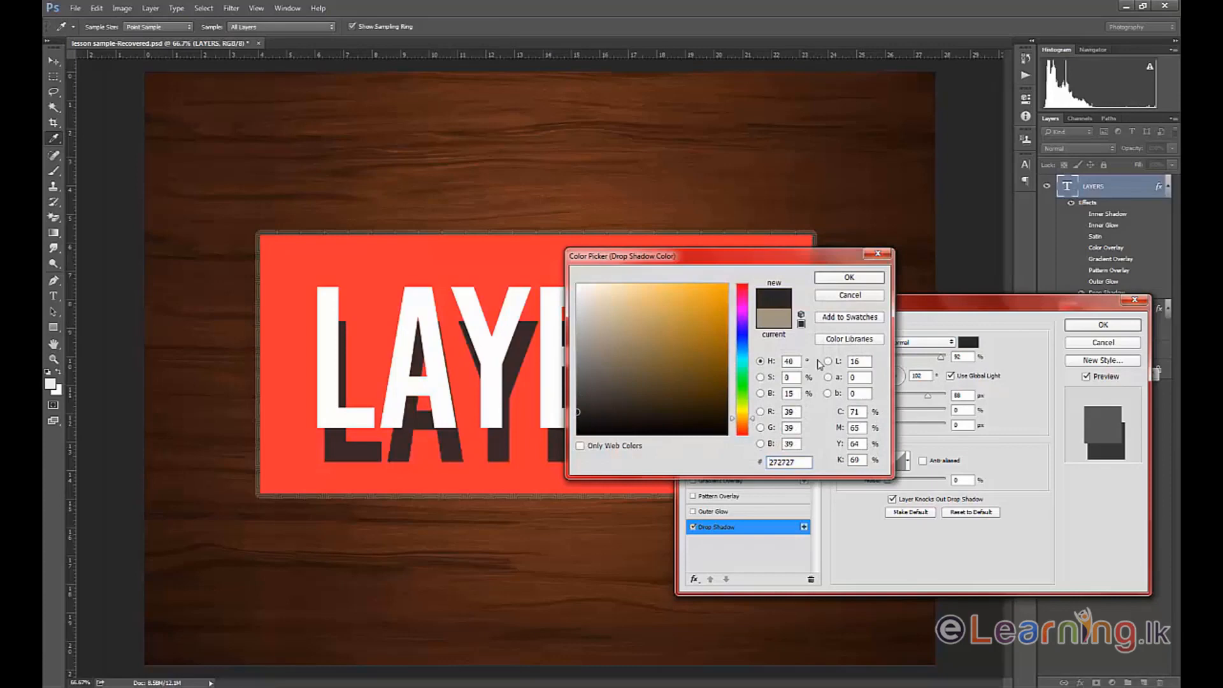
{"action": "left_click", "coordinate": [858, 283]}
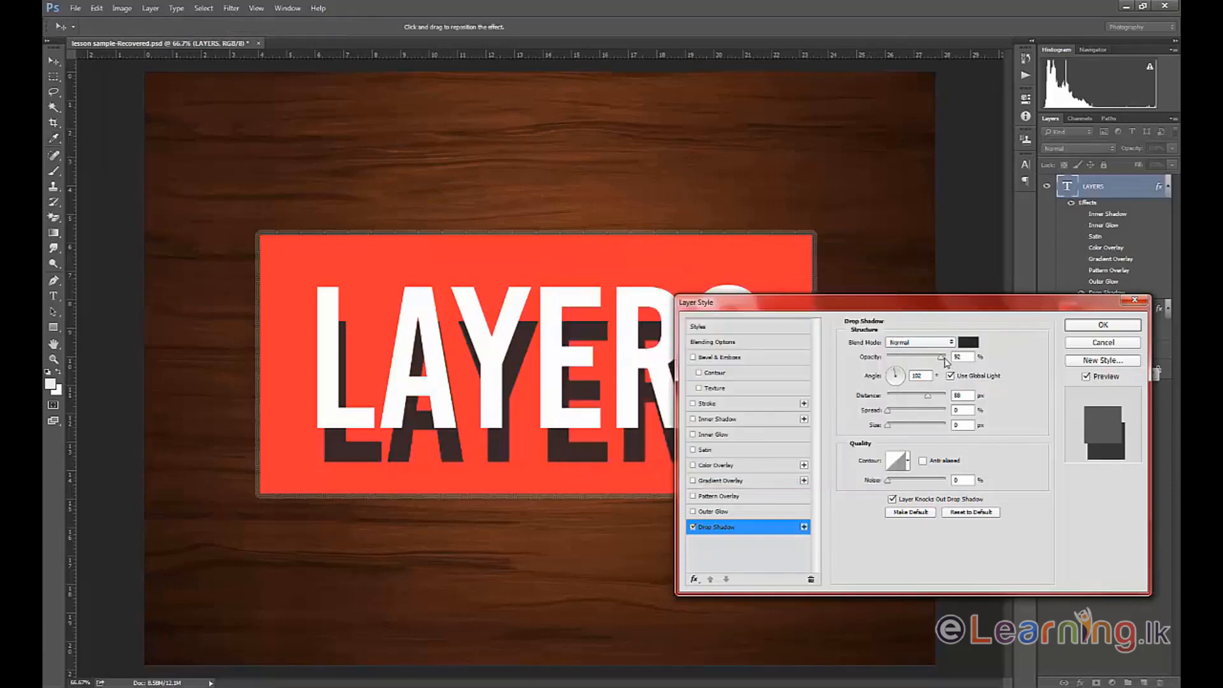
Set the drop shadow to 61% opacity, 9 px distance and 22% spread, and increase its size slightly to soften the edge.
{"action": "left_click_drag", "start_coordinate": [941, 357], "coordinate": [903, 413]}
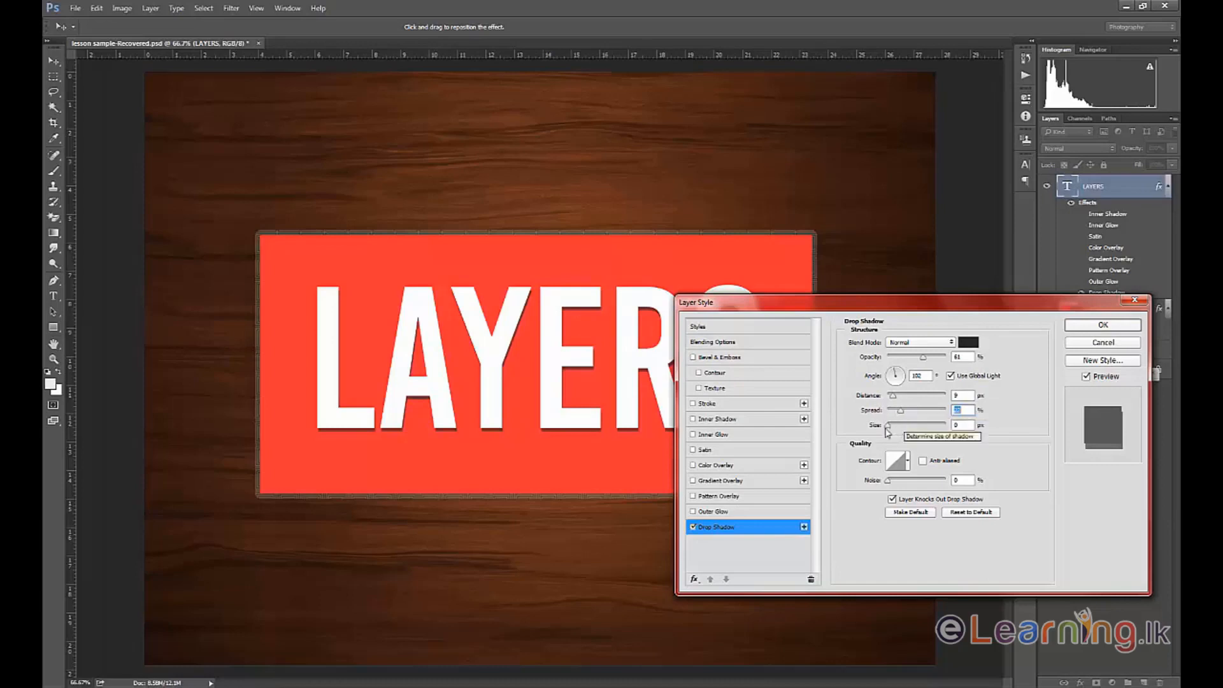
{"action": "mouse_move", "coordinate": [889, 430]}
{"action": "left_mouse_down"}
{"action": "mouse_move", "coordinate": [905, 430]}
{"action": "mouse_move", "coordinate": [894, 429]}
{"action": "left_mouse_up"}
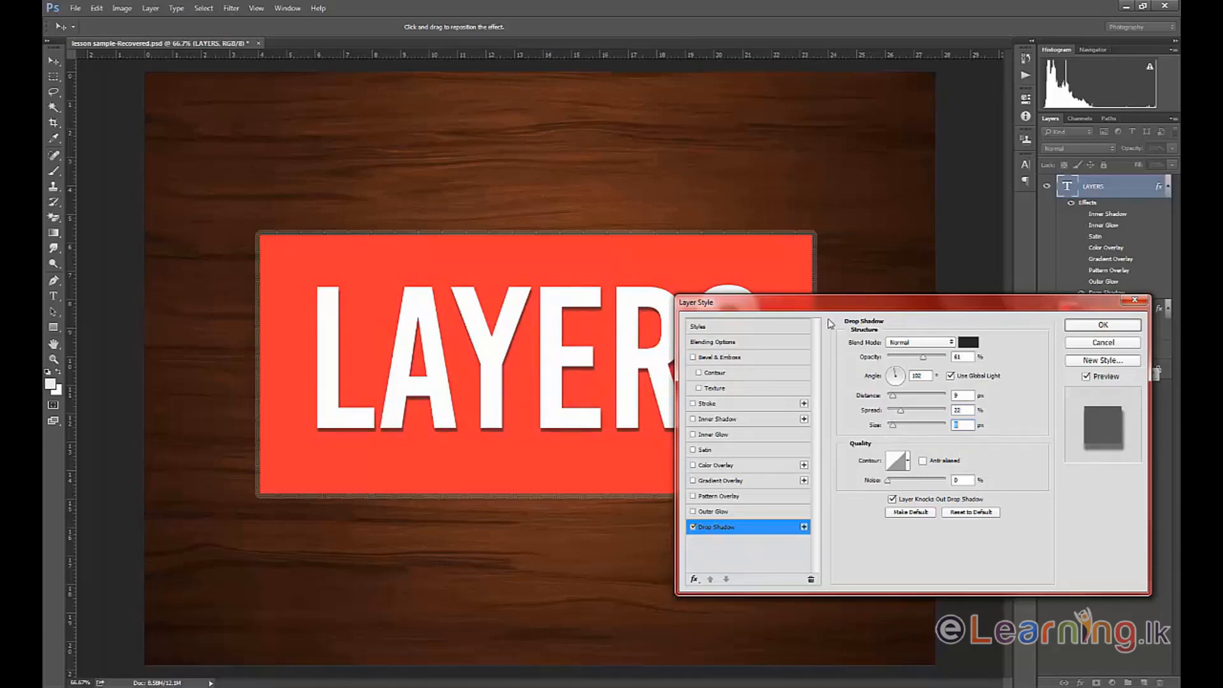
{"action": "left_click_drag", "start_coordinate": [835, 306], "coordinate": [878, 320]}
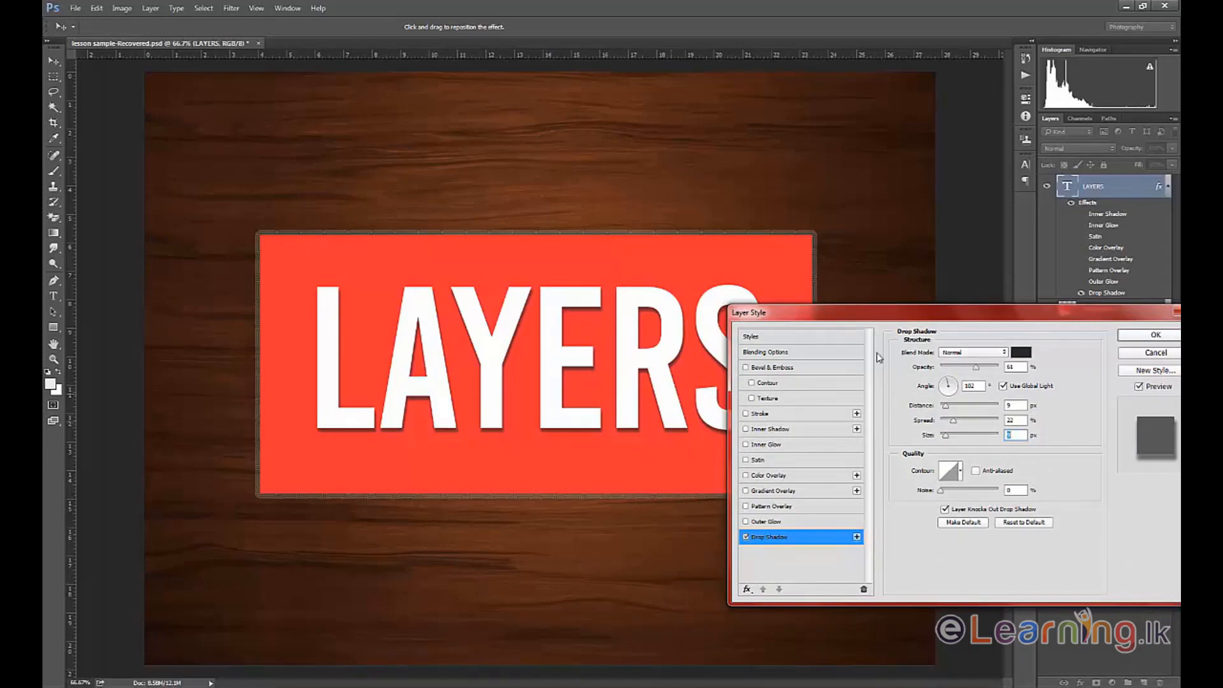
{"action": "left_click_drag", "start_coordinate": [828, 314], "coordinate": [829, 412]}
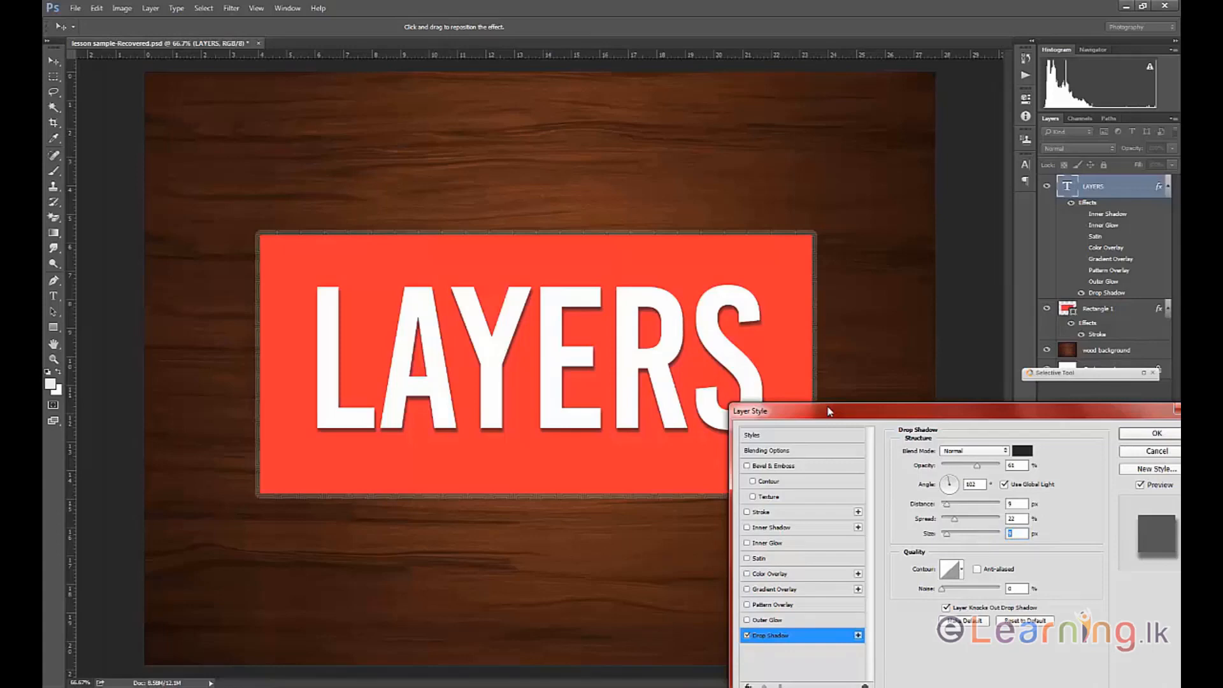
{"action": "left_click_drag", "start_coordinate": [829, 412], "coordinate": [771, 267]}
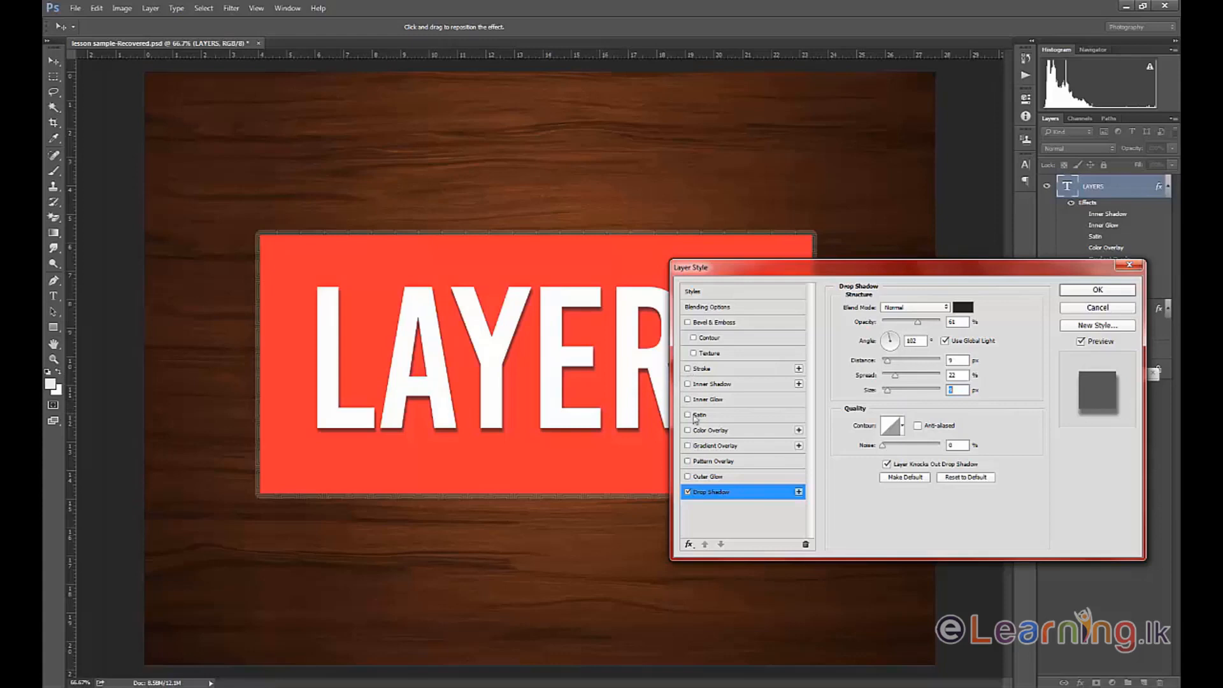
Add a thin Stroke outline to the text and turn on Gradient Overlay with its settings open.
{"action": "left_click", "coordinate": [688, 369]}
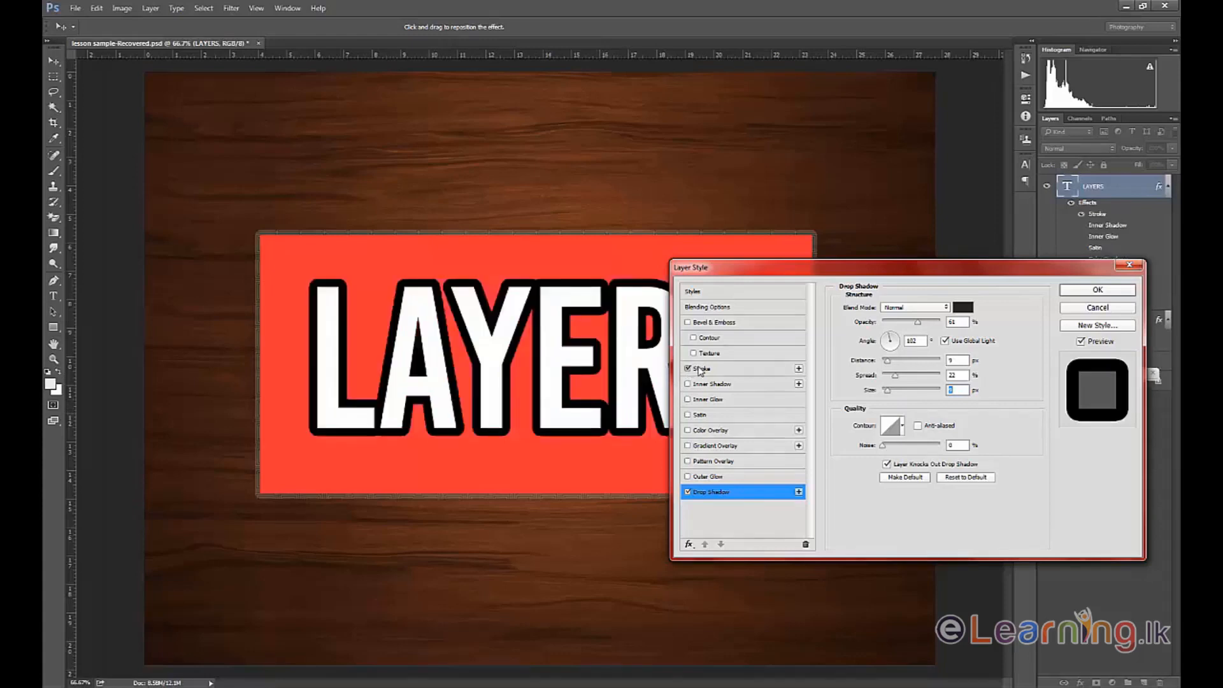
{"action": "left_click", "coordinate": [701, 368]}
{"action": "left_click_drag", "start_coordinate": [892, 309], "coordinate": [884, 312]}
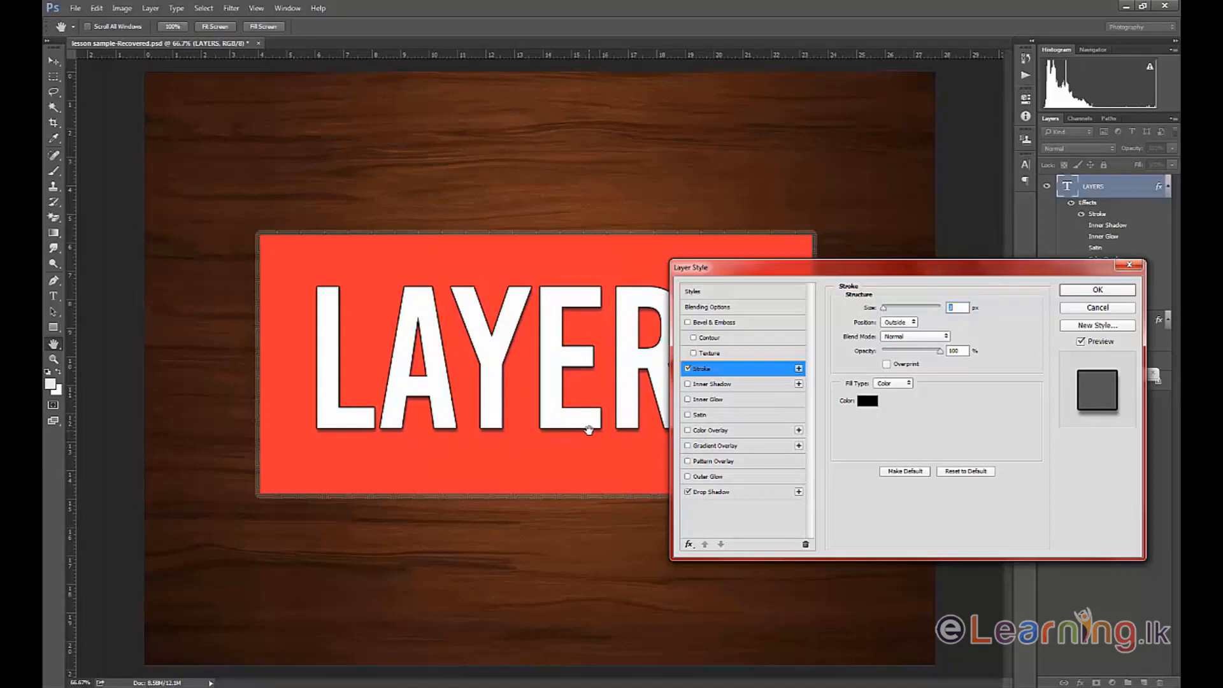
{"action": "left_click", "coordinate": [688, 446]}
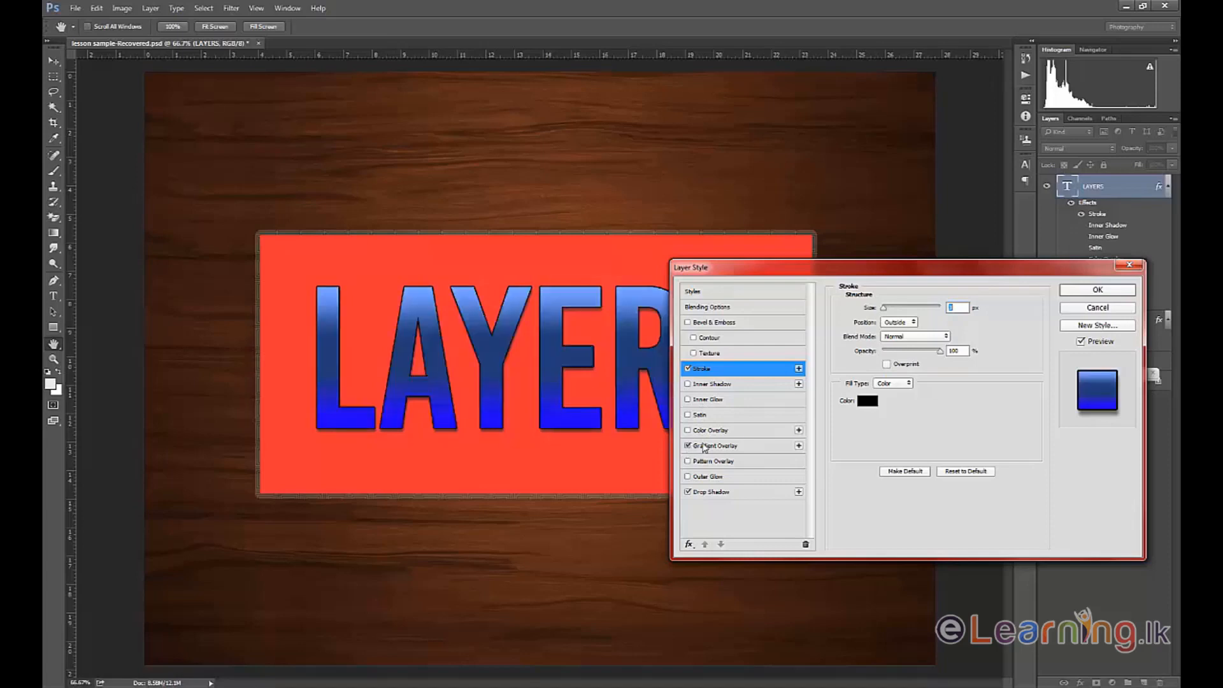
{"action": "left_click", "coordinate": [702, 447]}
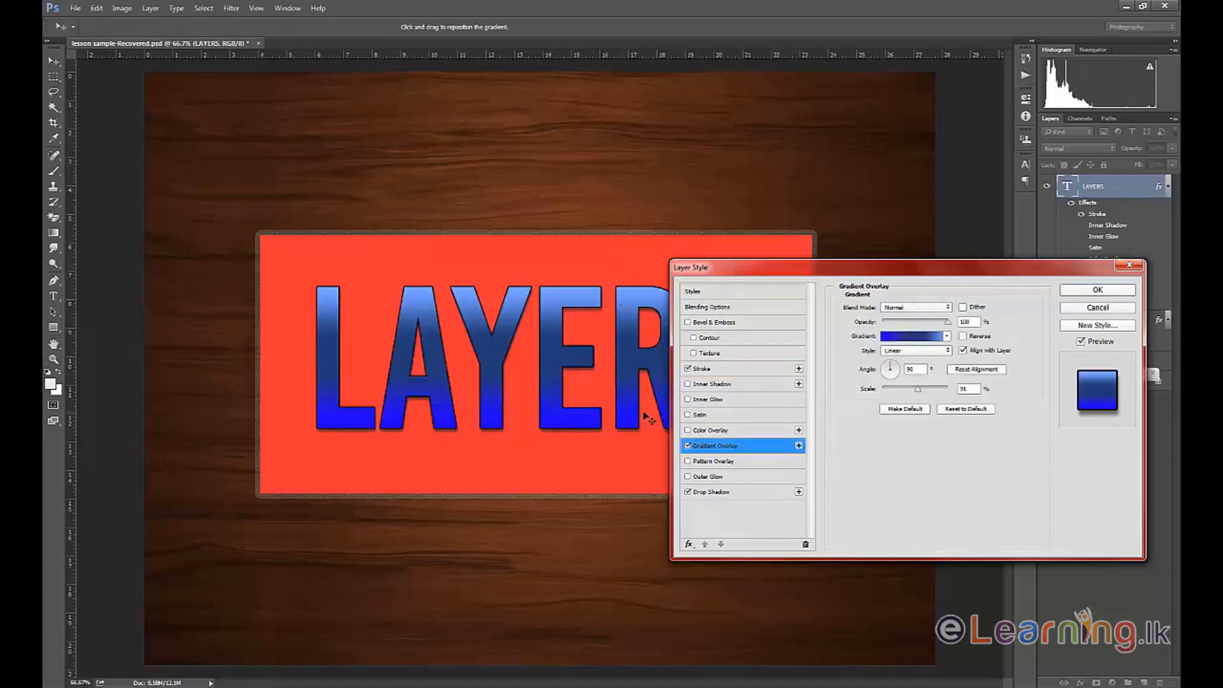